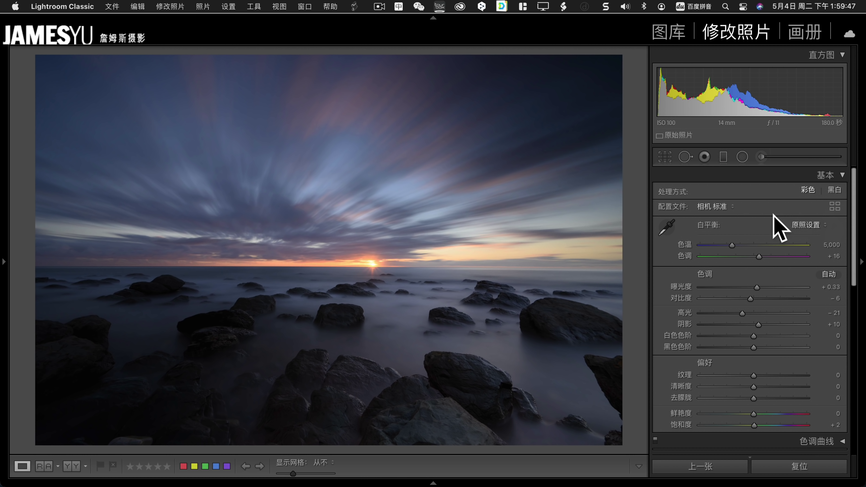
- Apply the Adobe 风景 profile and level the horizon to a −0.28 angle with the Straighten tool
click(730, 209)
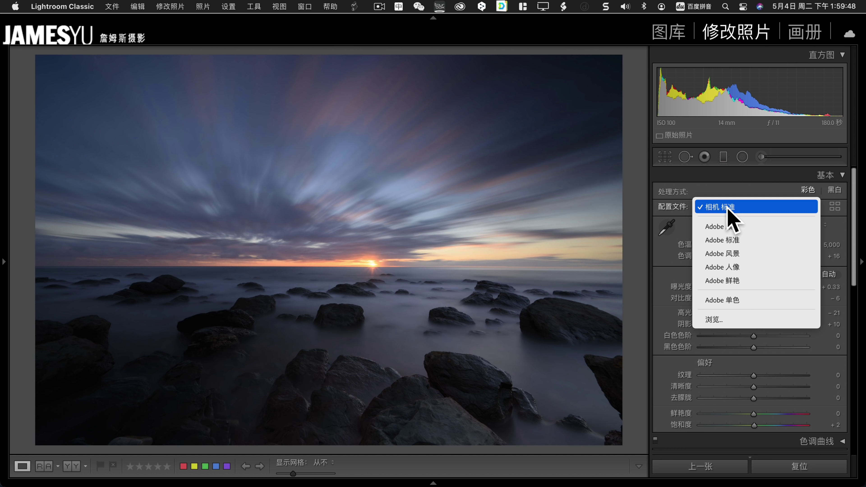
click(747, 253)
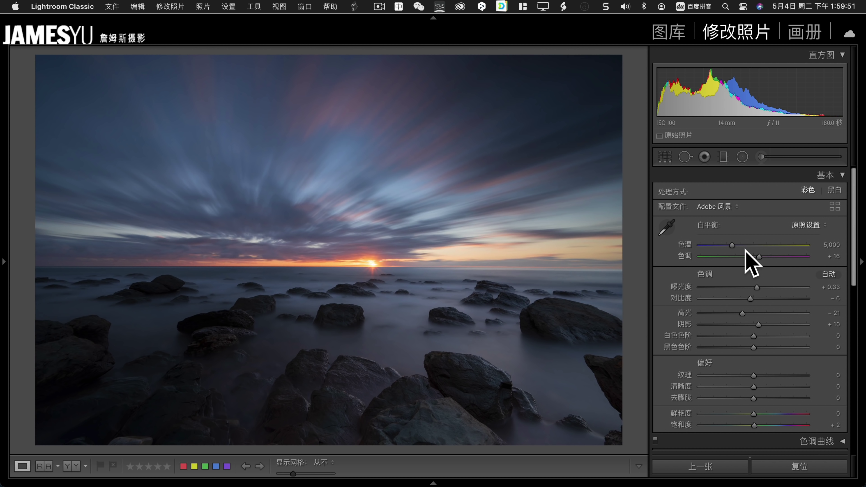
click(665, 156)
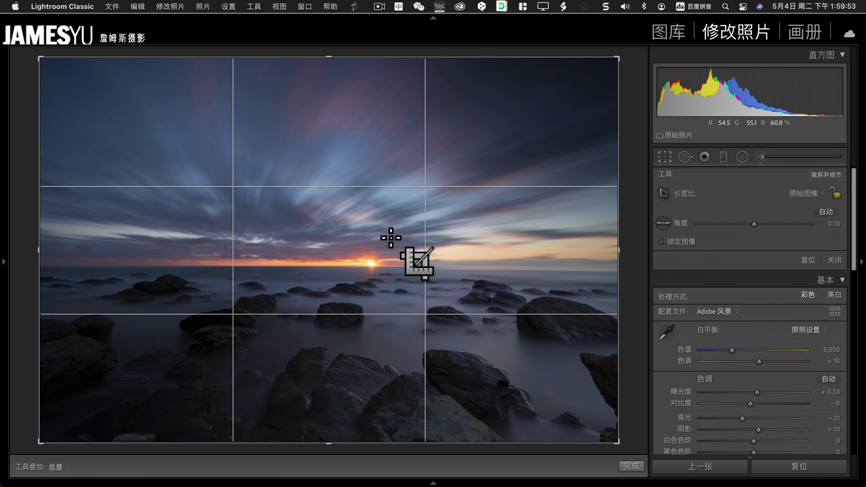
drag(109, 266, 546, 269)
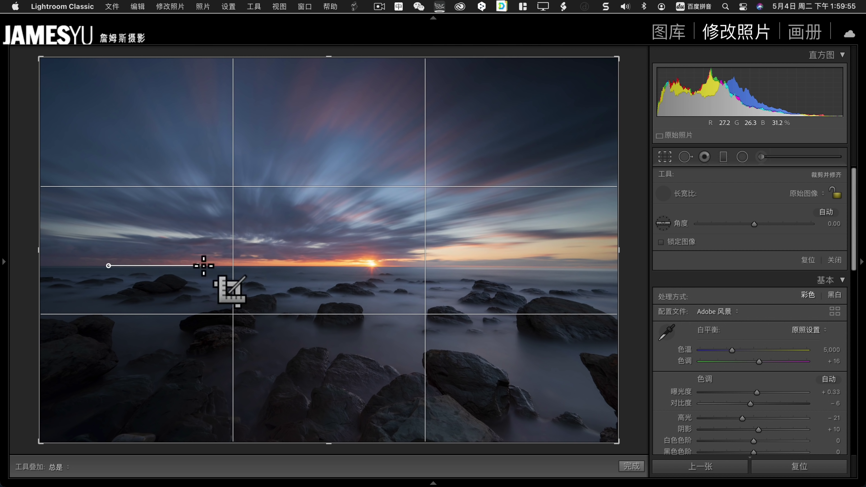
key(Return)
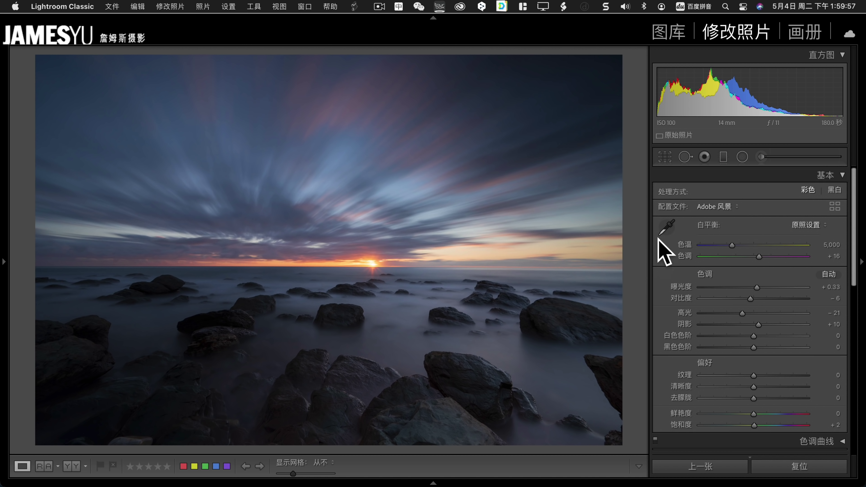
click(666, 159)
click(664, 223)
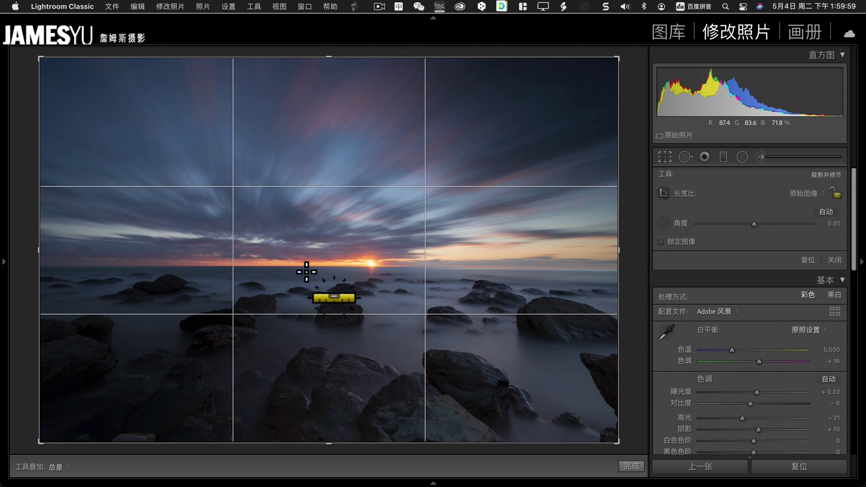
drag(77, 267, 606, 267)
click(636, 466)
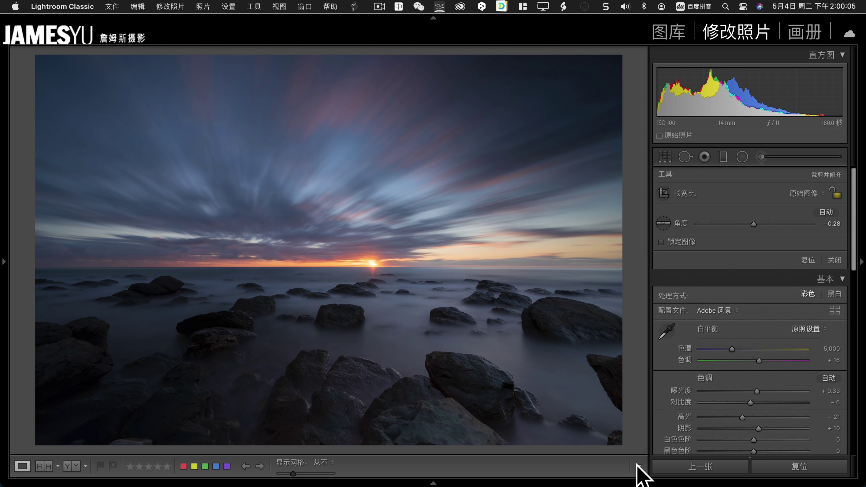
click(584, 395)
- Set Exposure to +1.37, Highlights to −100 and Shadows to +40 in the Basic panel
mouse_move(362, 374)
mouse_down()
mouse_move(449, 265)
mouse_move(354, 223)
mouse_up()
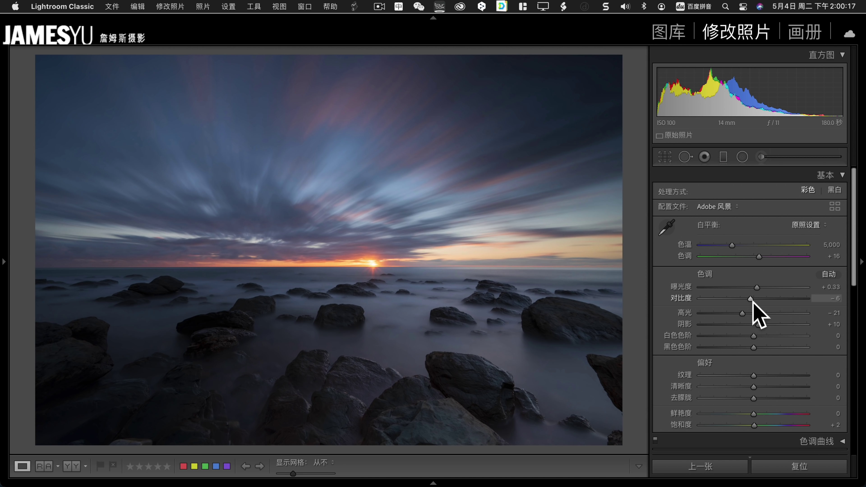
mouse_move(742, 314)
mouse_down()
mouse_move(729, 313)
mouse_move(776, 324)
mouse_up()
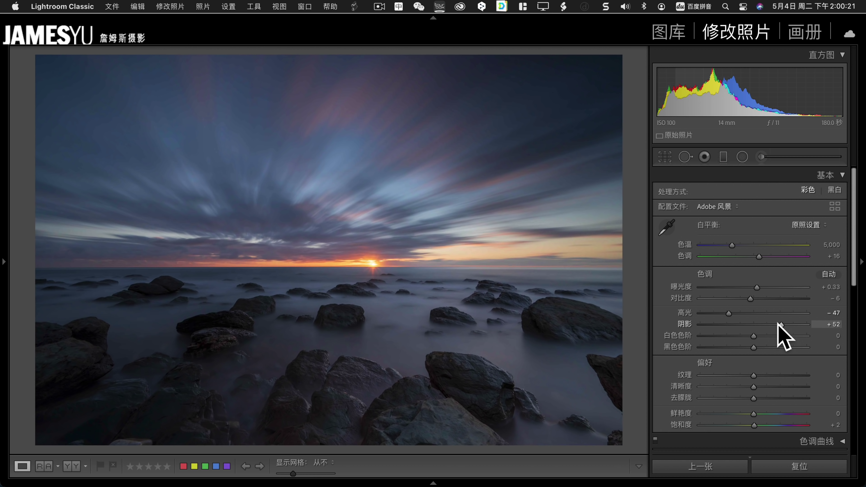
drag(757, 288, 761, 287)
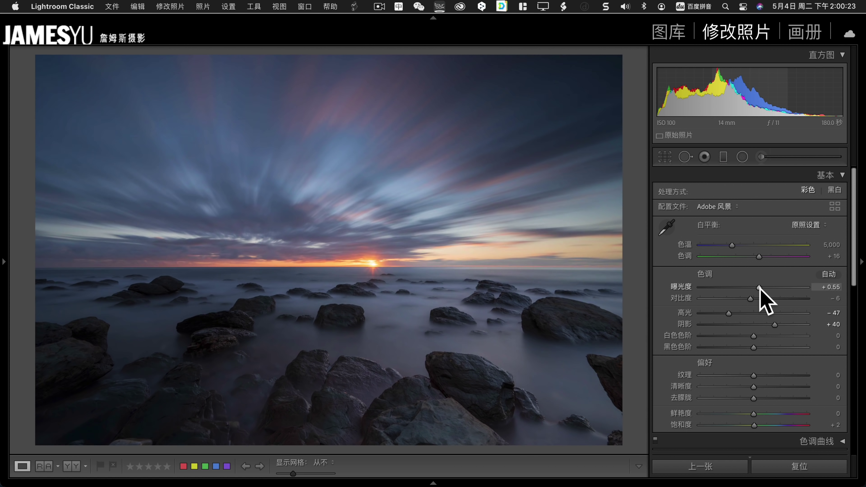
drag(739, 108, 761, 109)
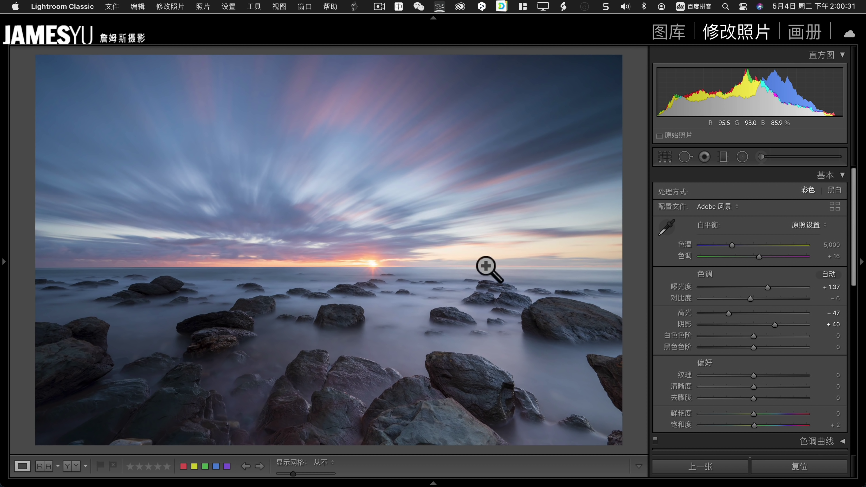
drag(729, 313, 670, 316)
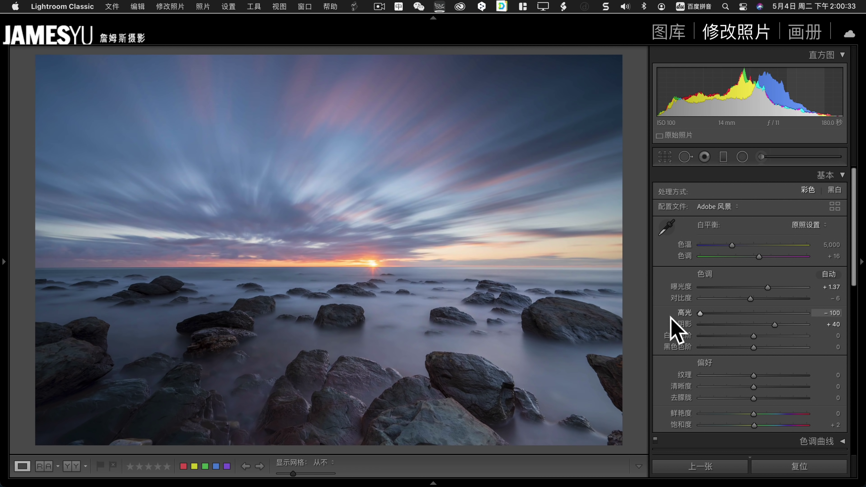
- Inspect the rock detail, then set Texture +50, Clarity +10 and Dehaze +10
click(491, 366)
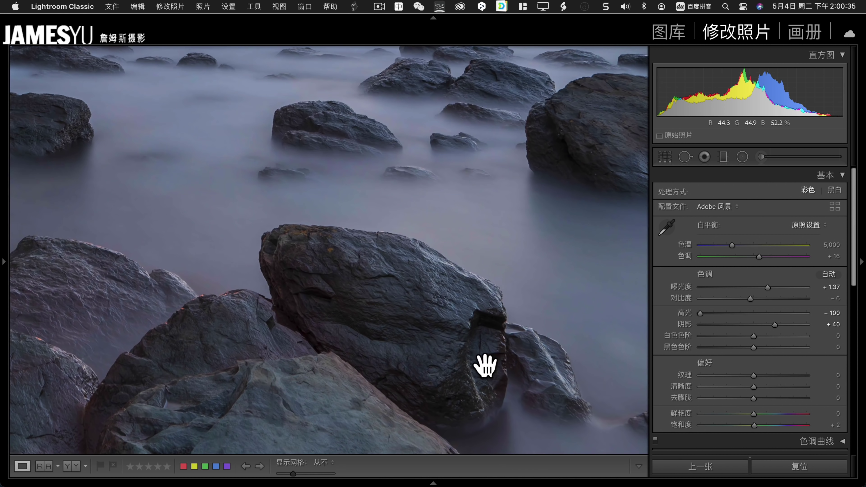
click(367, 287)
click(242, 287)
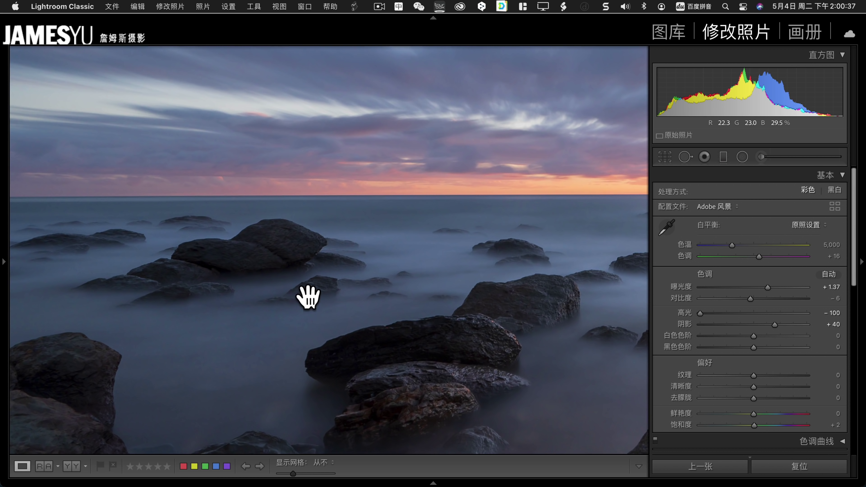
click(567, 300)
scroll(723, 345, down, 3)
scroll(734, 338, down, 3)
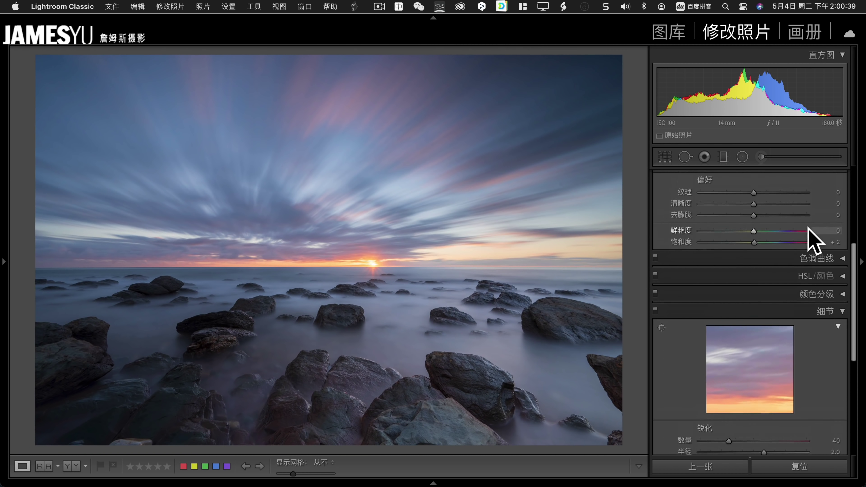
scroll(812, 242, up, 2)
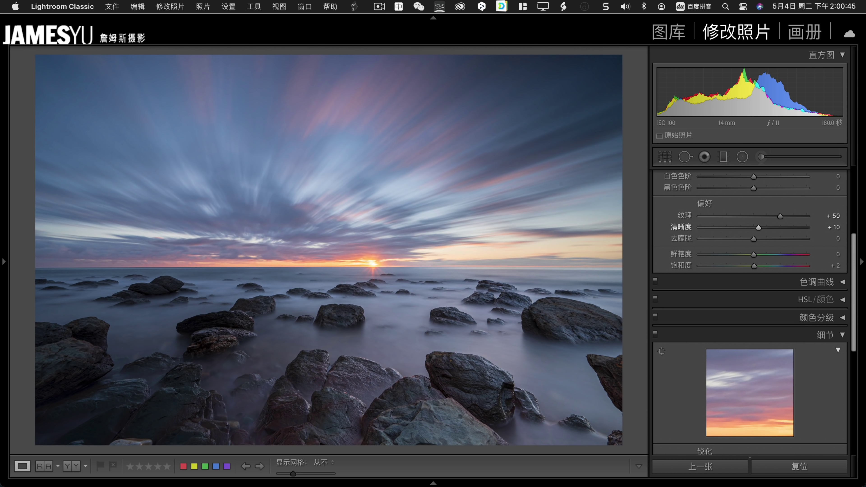
click(830, 239)
text(10)
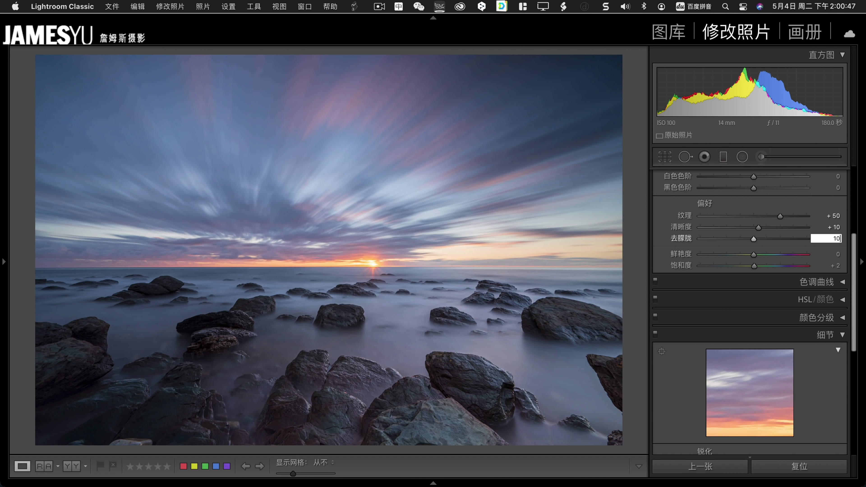
key(Return)
scroll(737, 259, up, 5)
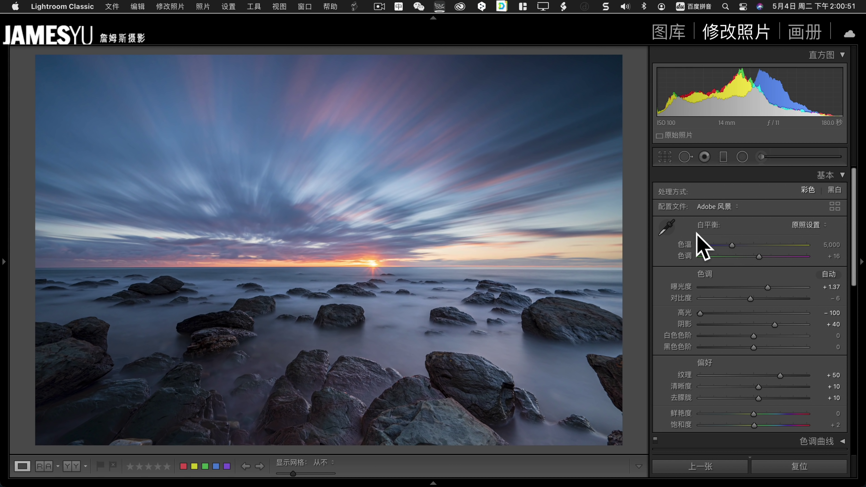
- Sample a neutral sky spot for white balance and settle on Temperature 7,026, Tint +4
click(666, 228)
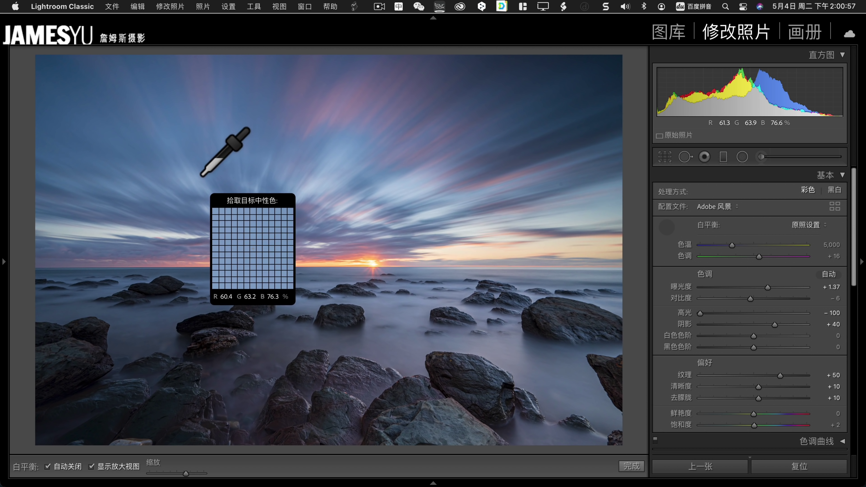
click(217, 184)
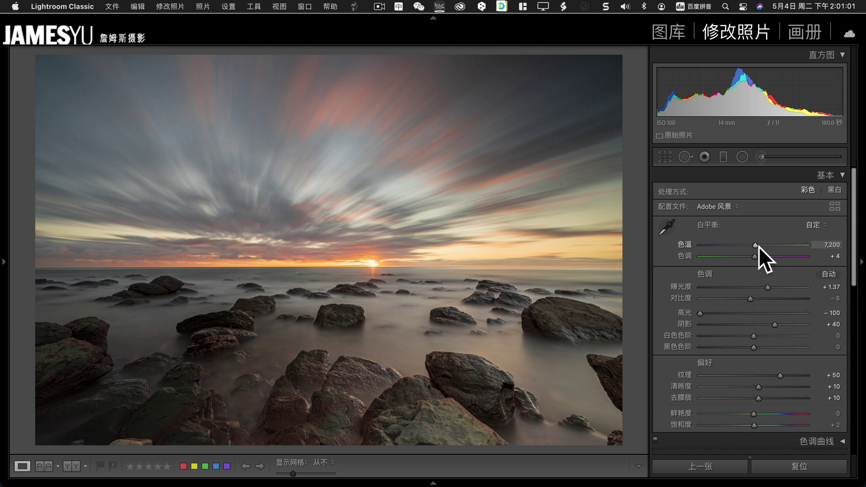
drag(748, 247, 747, 246)
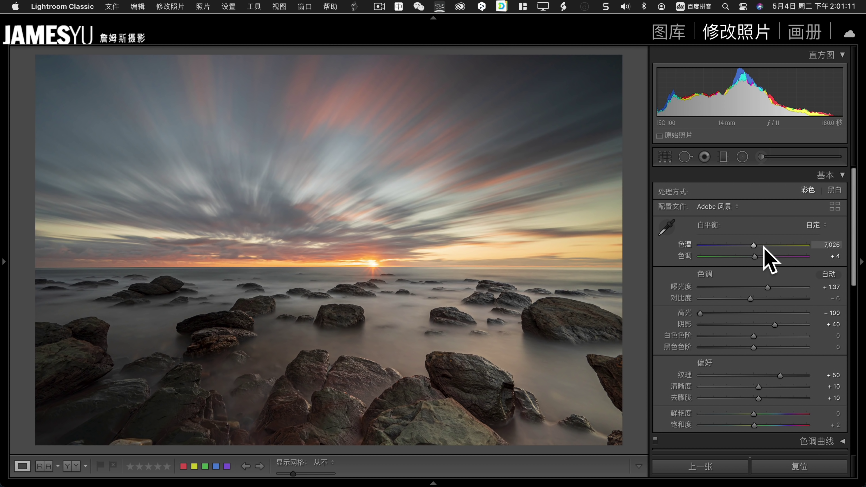
click(479, 307)
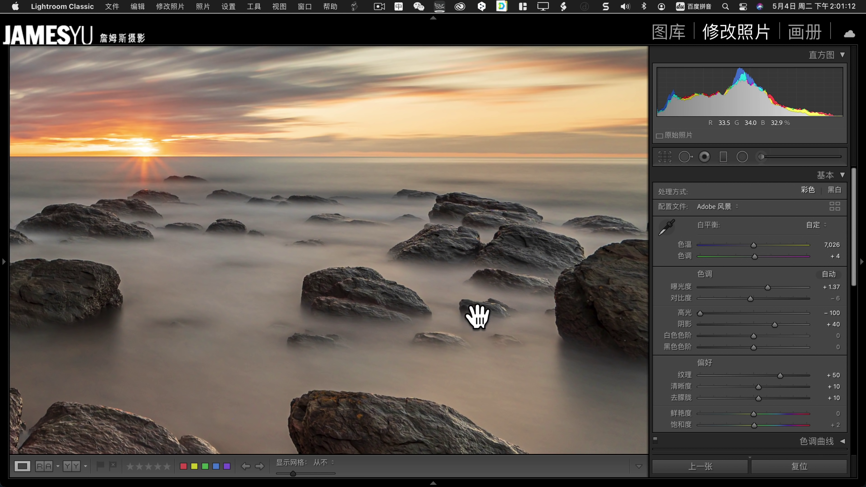
- Set luminance noise reduction to 50 in the Detail panel, previewing the horizon rocks
click(408, 321)
scroll(737, 354, down, 5)
scroll(737, 342, down, 5)
scroll(785, 307, down, 3)
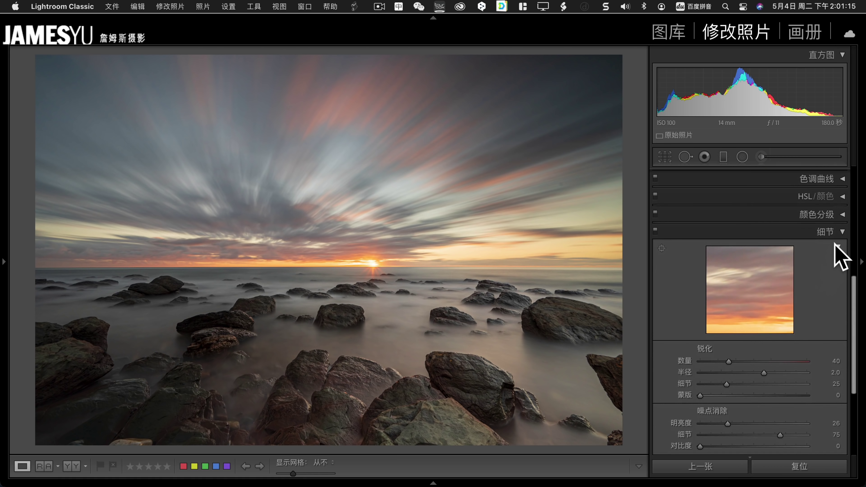
scroll(819, 280, down, 2)
scroll(750, 287, down, 1)
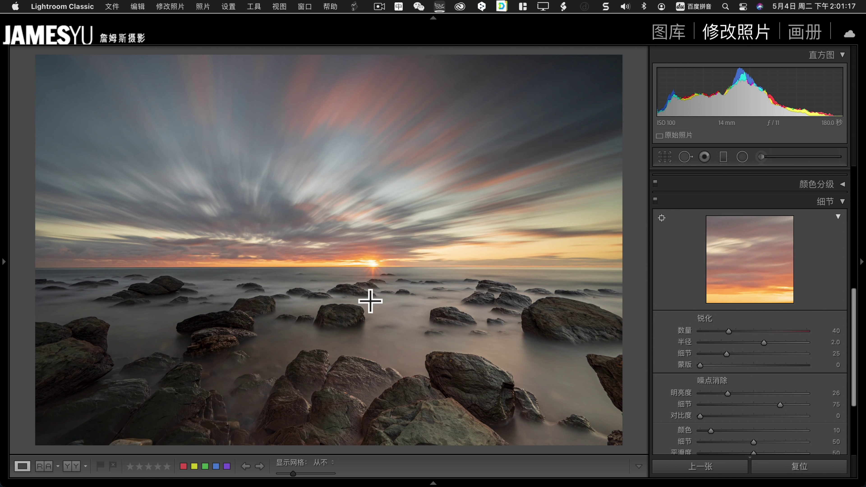
click(457, 315)
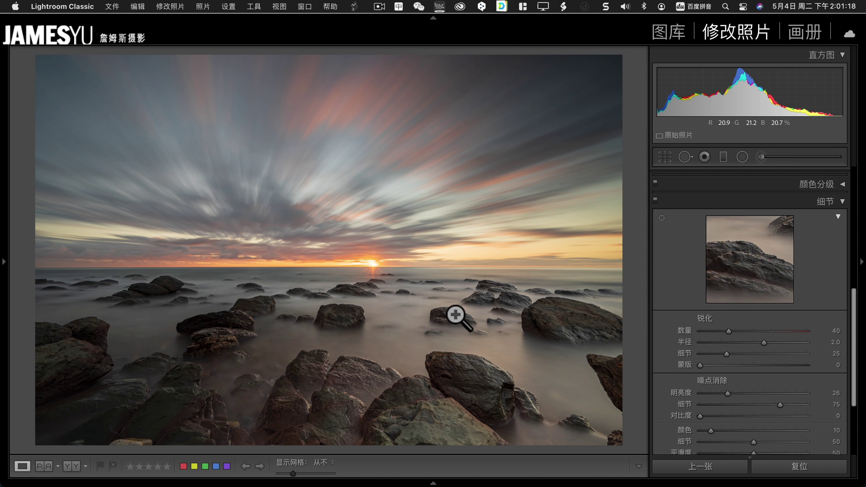
click(336, 298)
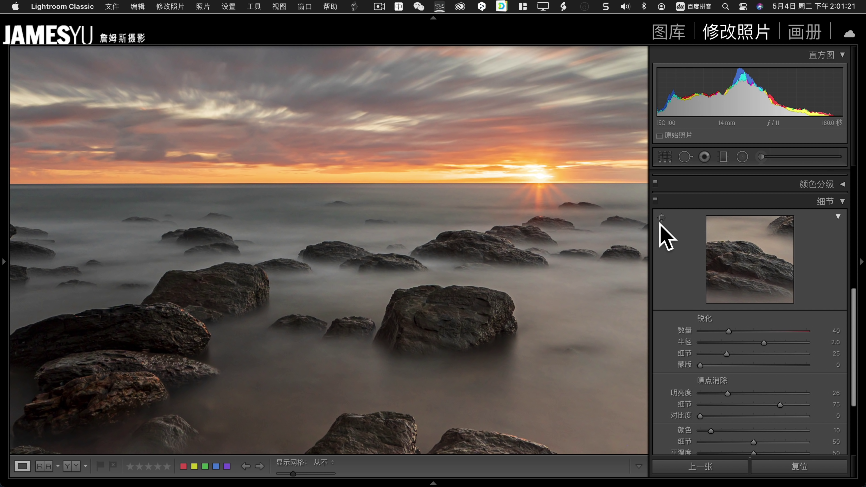
click(661, 218)
click(512, 244)
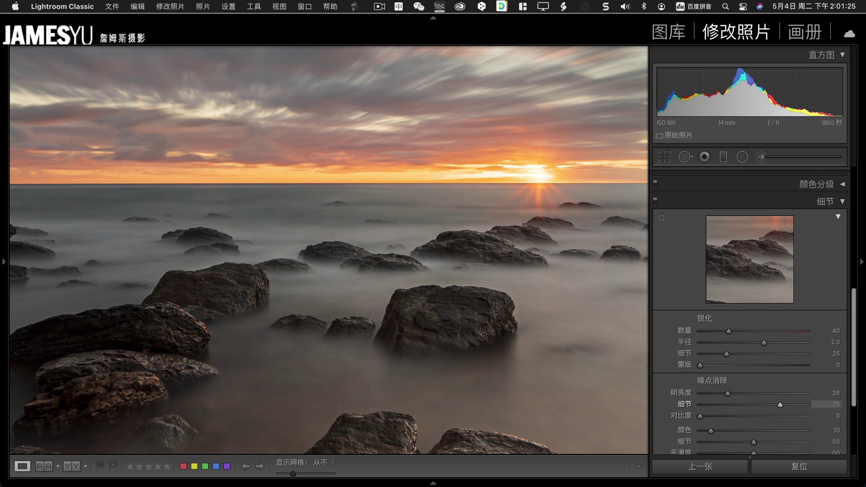
click(834, 393)
text(50)
- Zoom into the top-left and top-right sky corners to check remaining noise
click(508, 268)
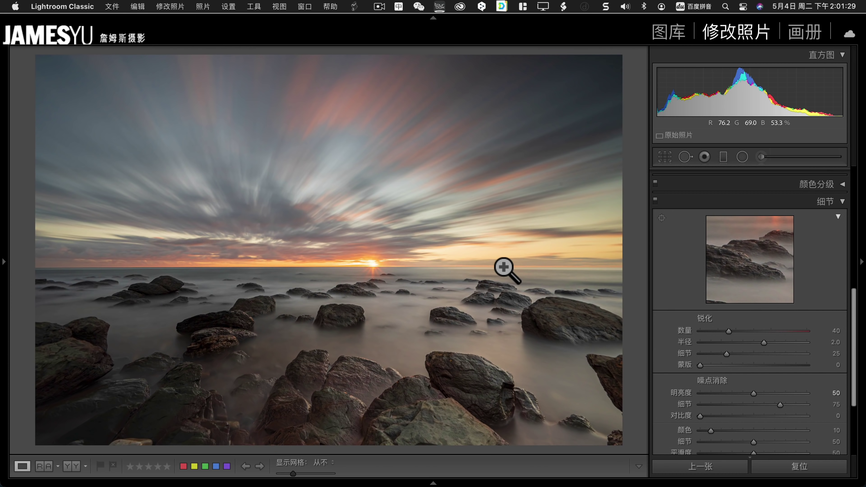
drag(51, 70, 495, 313)
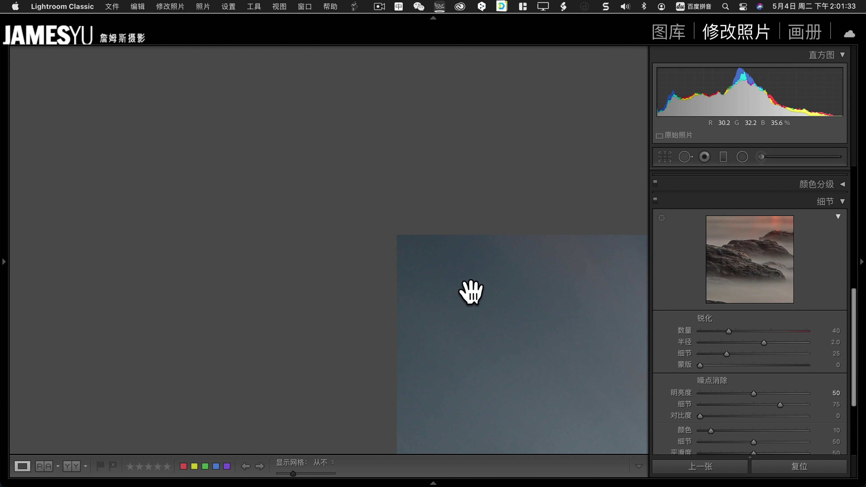
click(470, 291)
click(601, 80)
drag(602, 79, 350, 280)
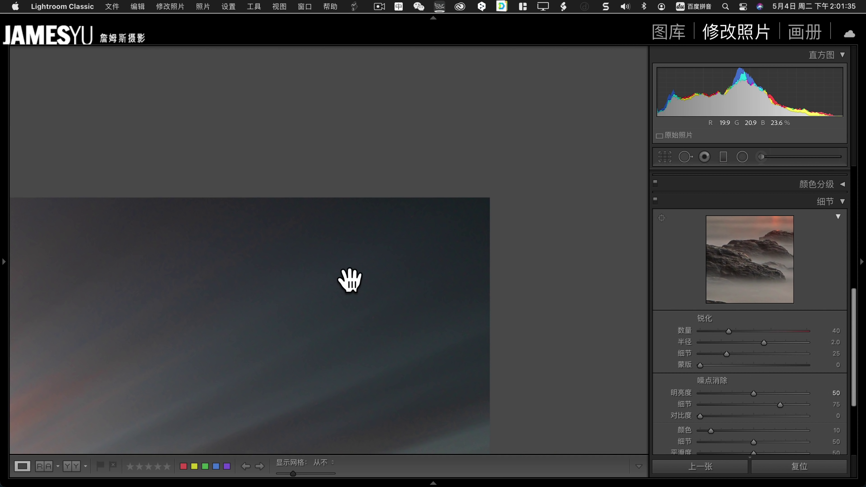
click(350, 285)
- Add a graduated filter on the upper-right sky (exposure +0.37, shadows +39) and another upper-left
click(724, 157)
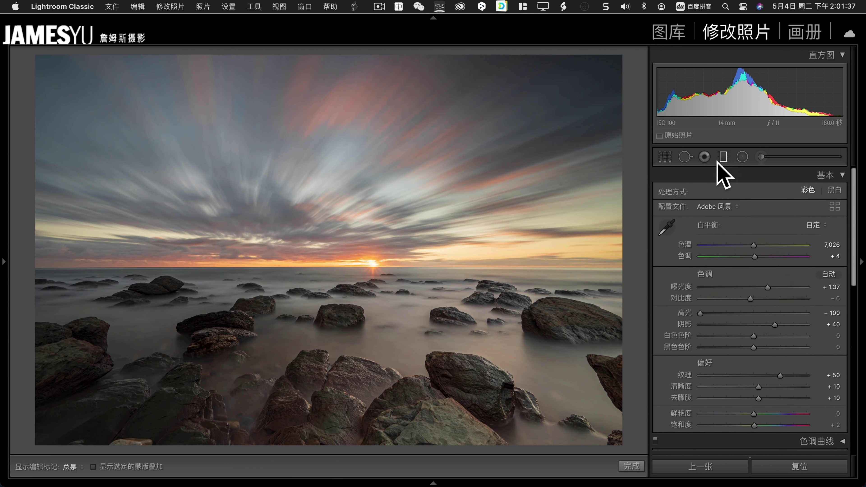
drag(606, 81, 492, 170)
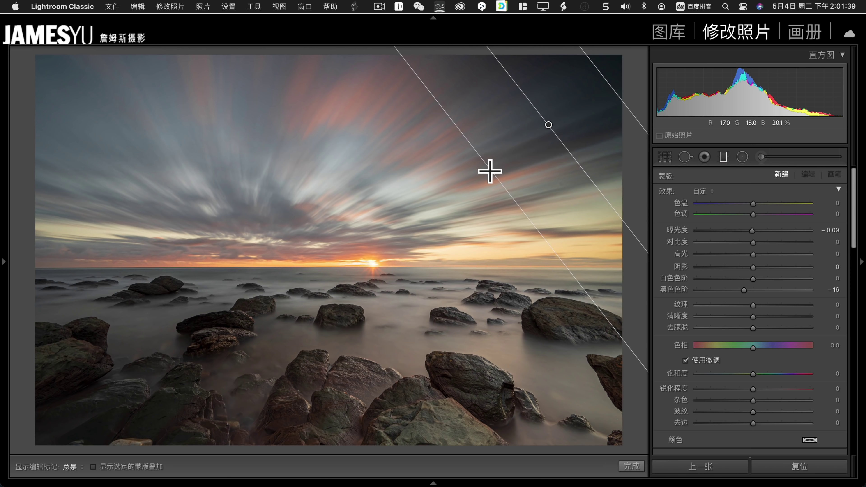
double_click(682, 229)
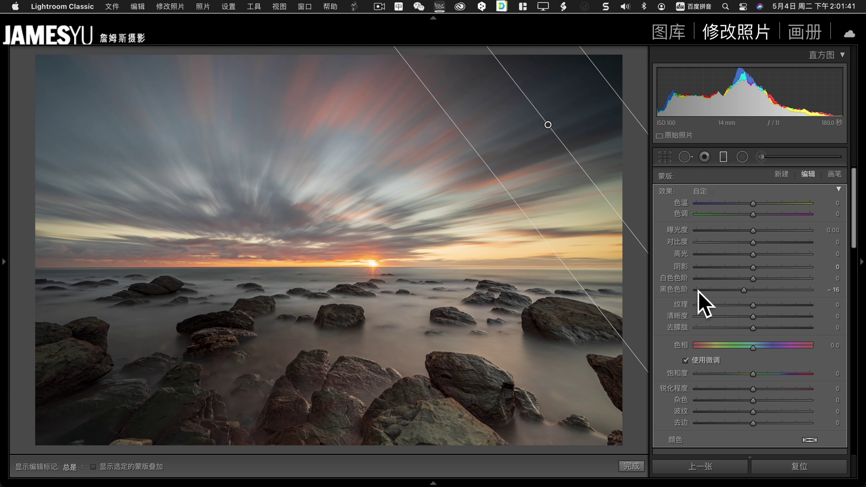
double_click(683, 293)
click(754, 231)
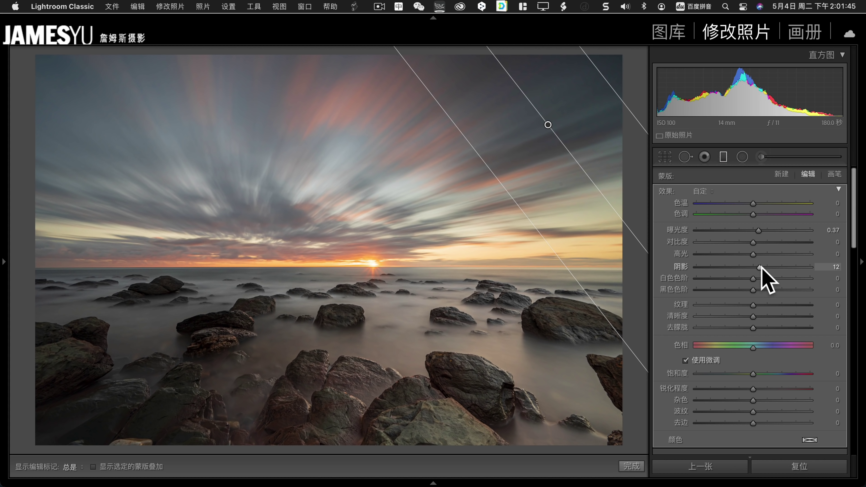
drag(761, 267, 776, 268)
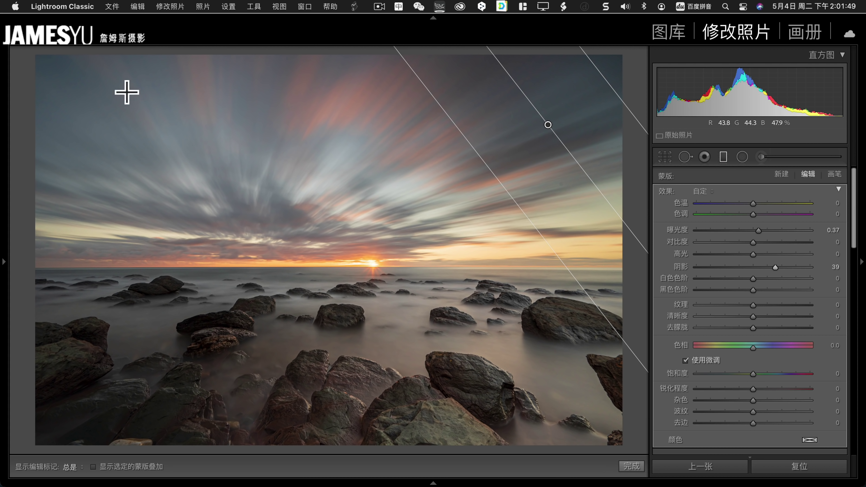
drag(68, 79, 138, 161)
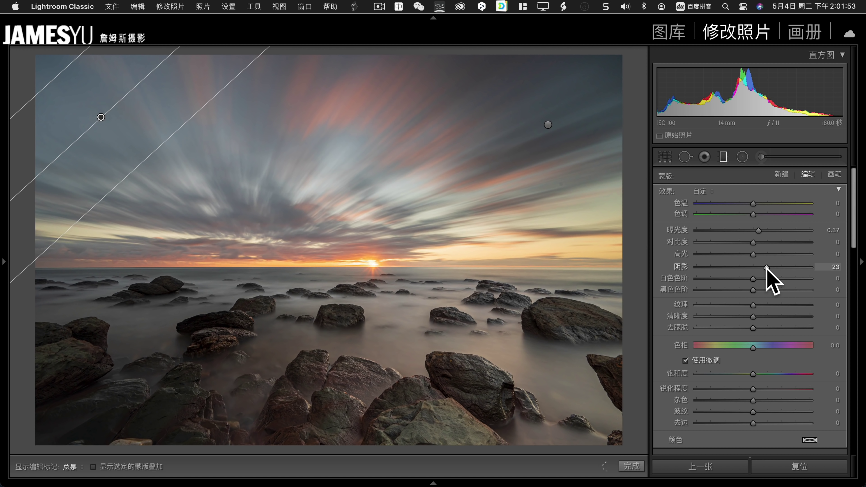
- Heal a dust spot in the sky with Spot Removal at 1:1, then pan around and zoom out
click(632, 466)
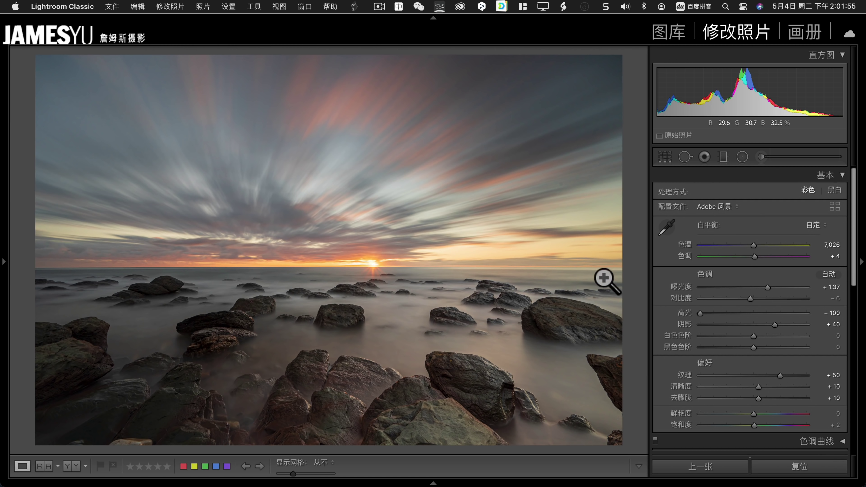
click(568, 194)
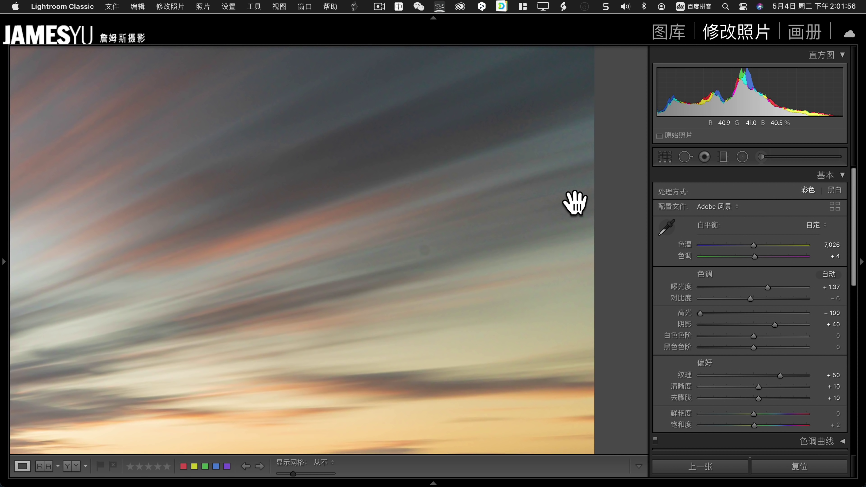
click(684, 160)
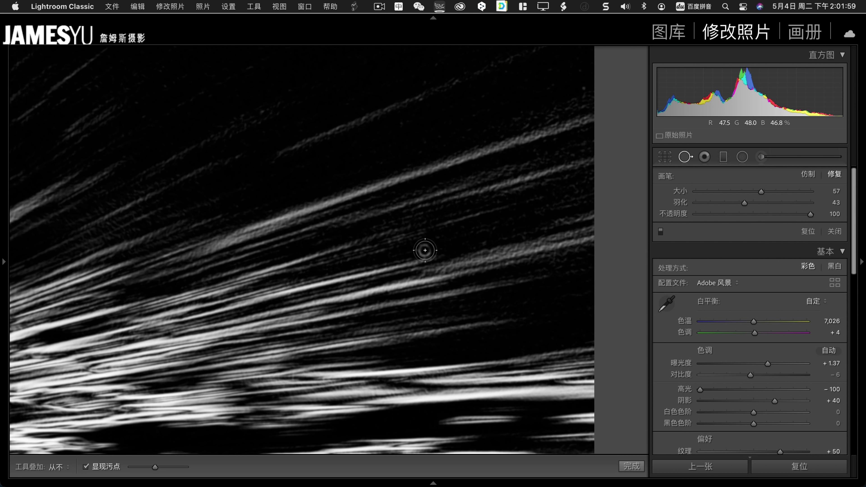
click(425, 249)
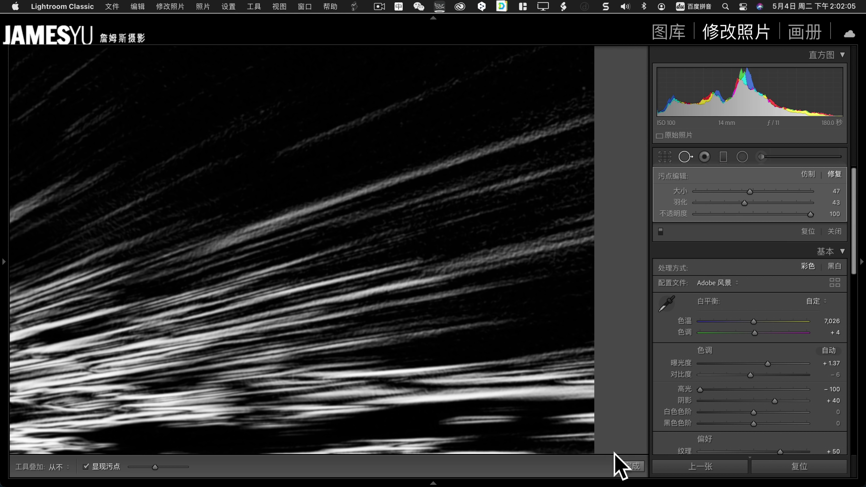
click(632, 467)
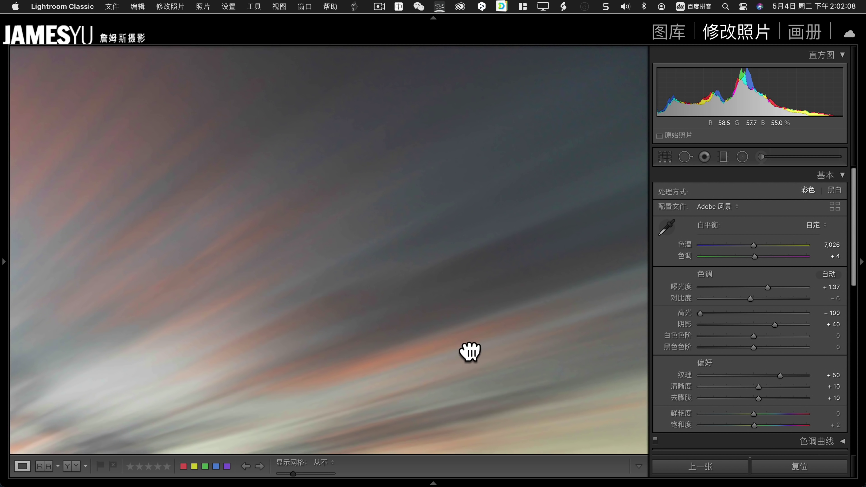
mouse_move(470, 352)
mouse_down()
mouse_move(671, 200)
mouse_move(672, 163)
mouse_up()
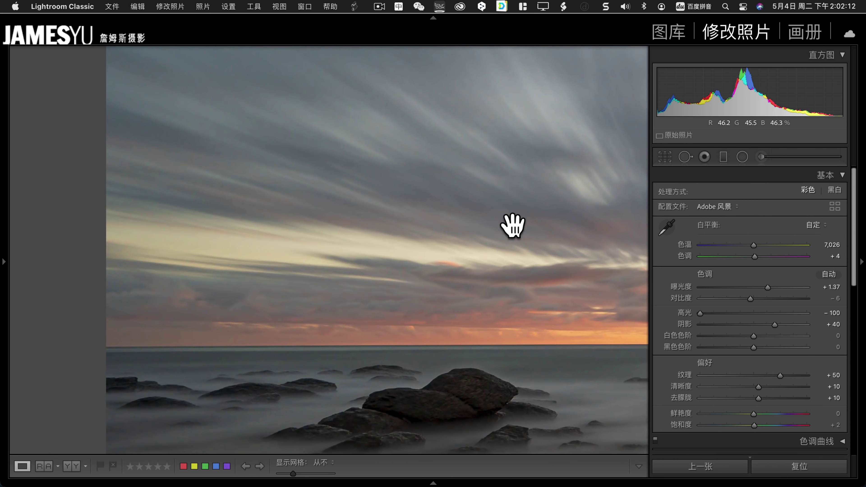
mouse_move(513, 225)
mouse_down()
mouse_move(409, 167)
mouse_move(324, 74)
mouse_up()
click(436, 123)
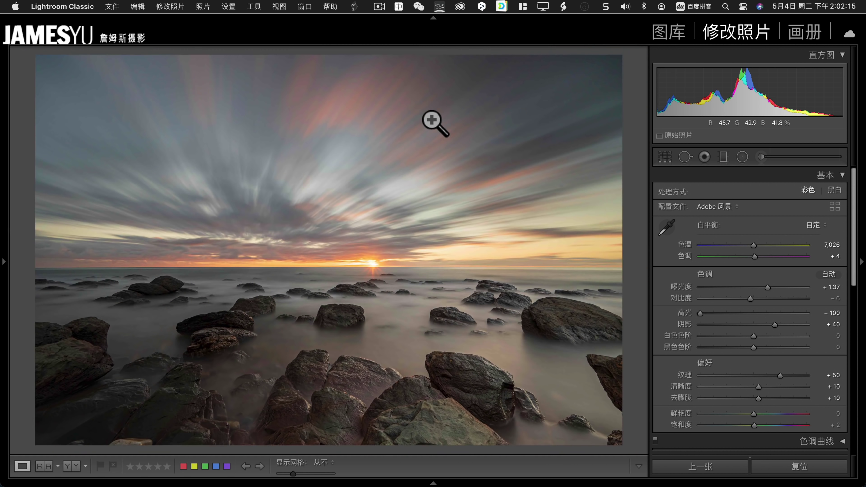
- Send the photo to Photoshop 2021 via Edit In from its context menu
right_click(325, 145)
mouse_move(379, 231)
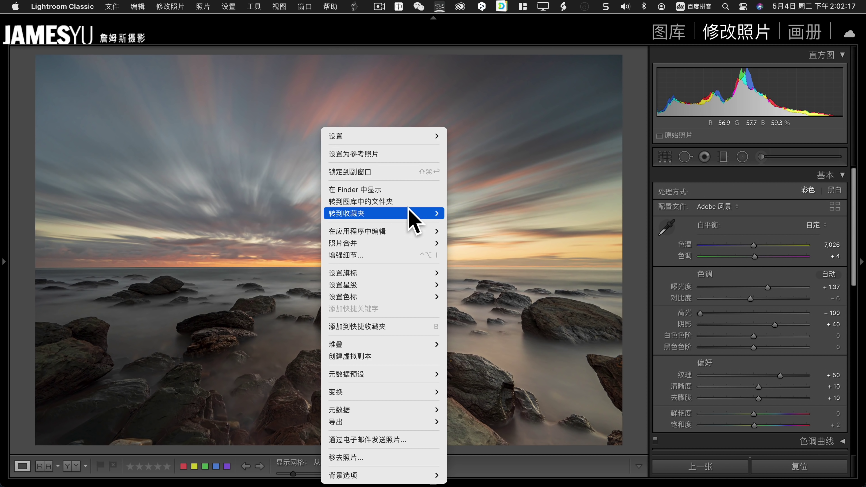
click(491, 214)
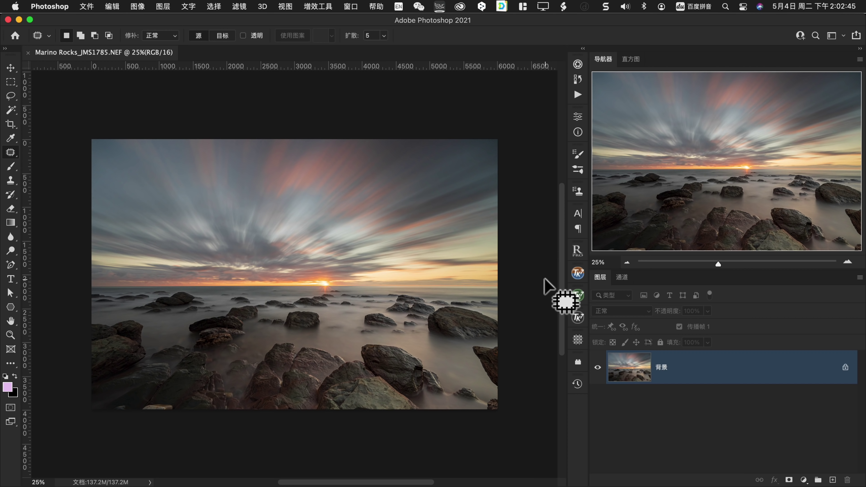
- Zoom in slightly and duplicate the Background layer as 图层 1 with Cmd+J
scroll(545, 285, up, 2)
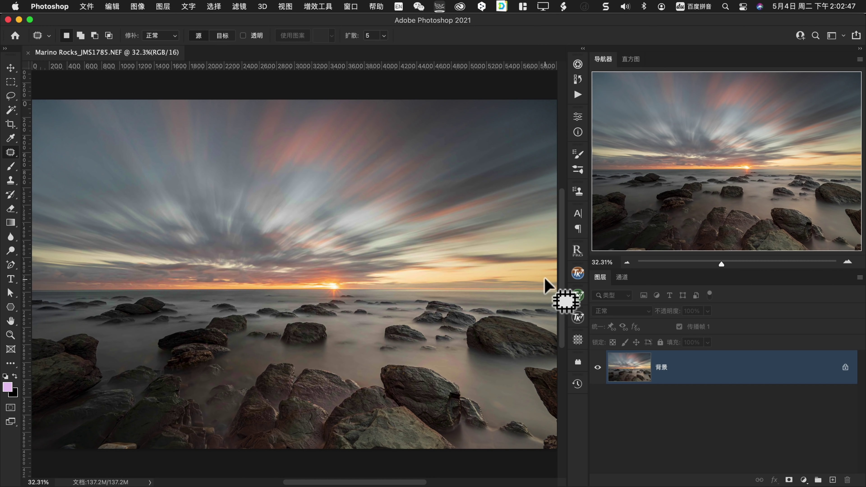
key(super+j)
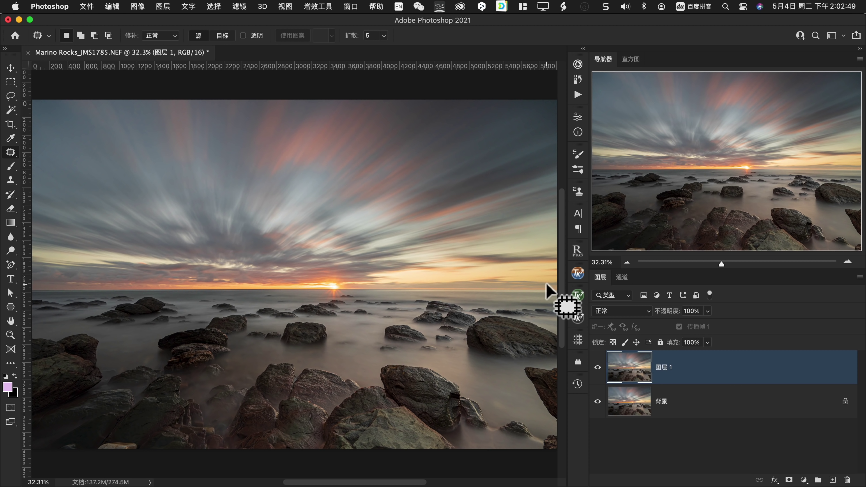
click(12, 68)
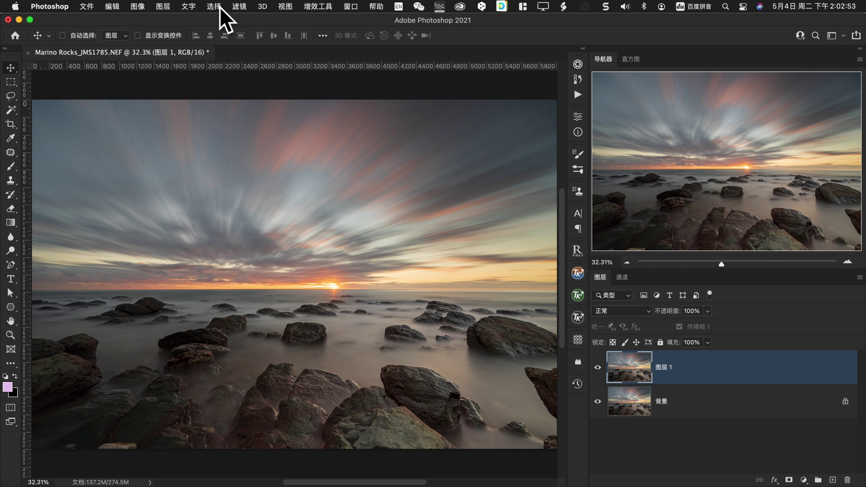
- Run Noiseware on 图层 1 with the LANDSCAPE preset, checked in split preview
click(240, 6)
mouse_move(271, 272)
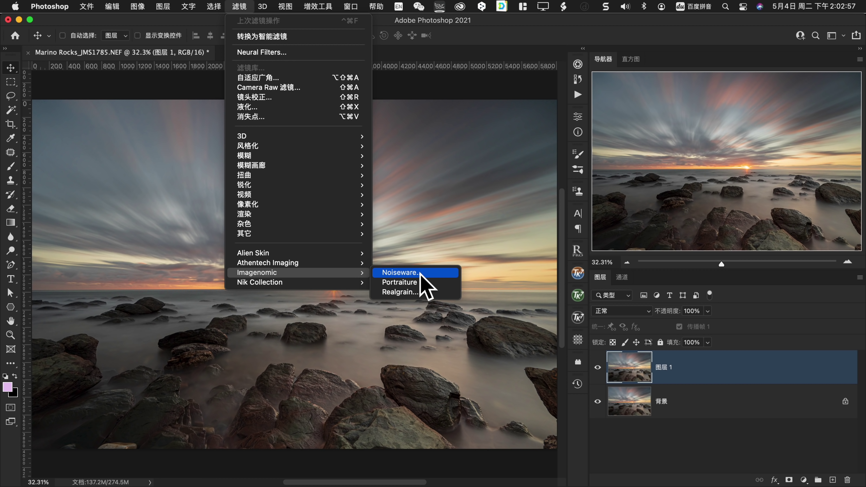
key(Return)
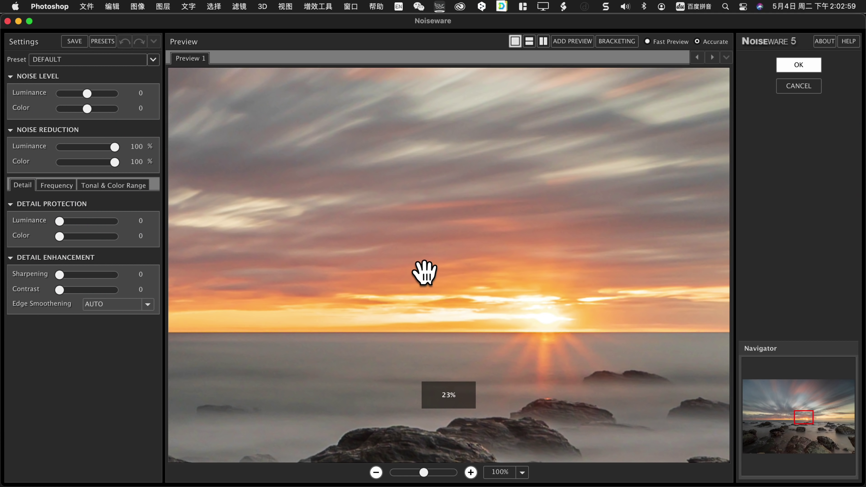
click(544, 42)
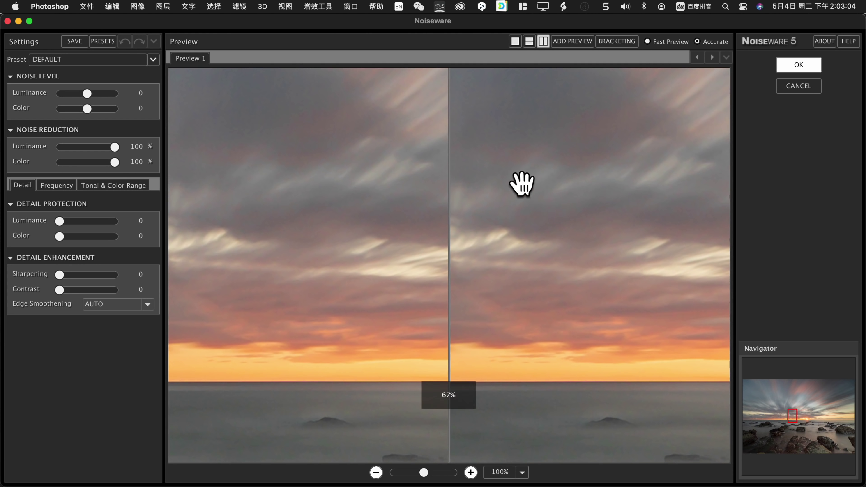
drag(518, 184, 619, 274)
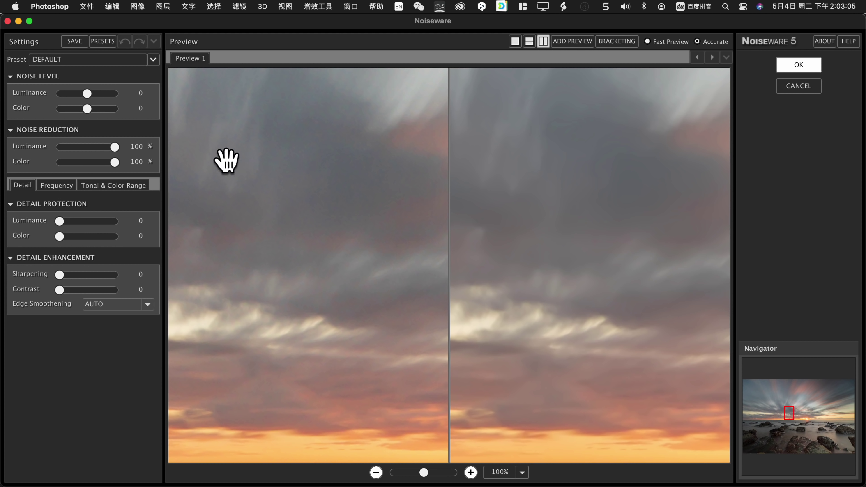
click(155, 60)
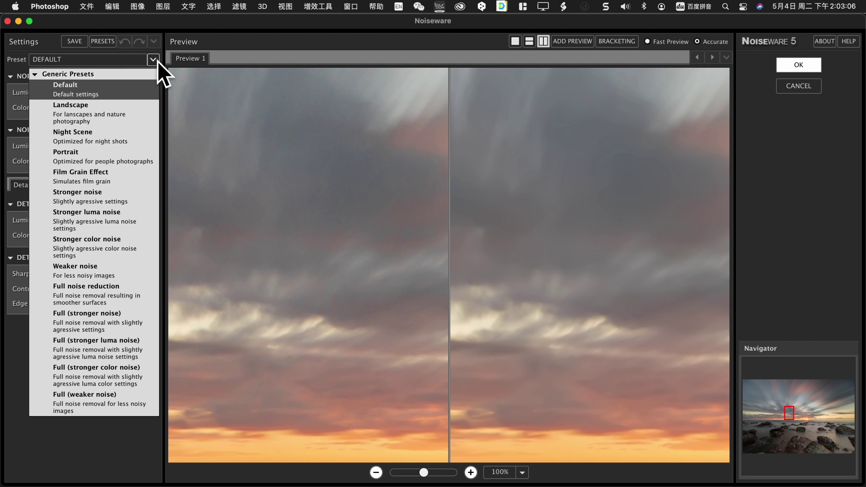
click(125, 114)
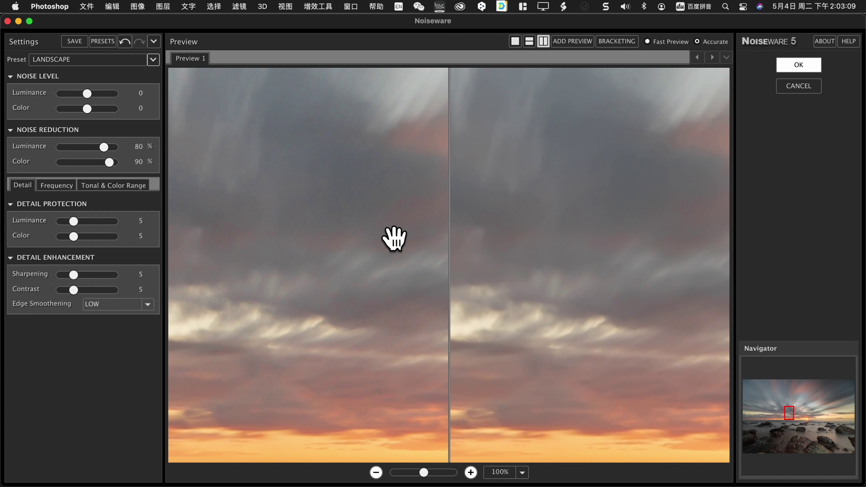
click(798, 65)
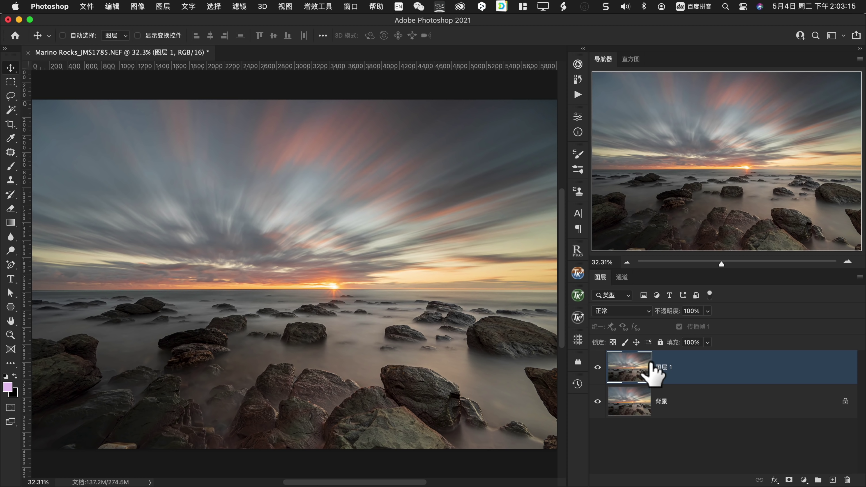
- Create a midtones luminosity mask in TK7 RapidMask, fine-tune its range, and load it as a selection
click(577, 295)
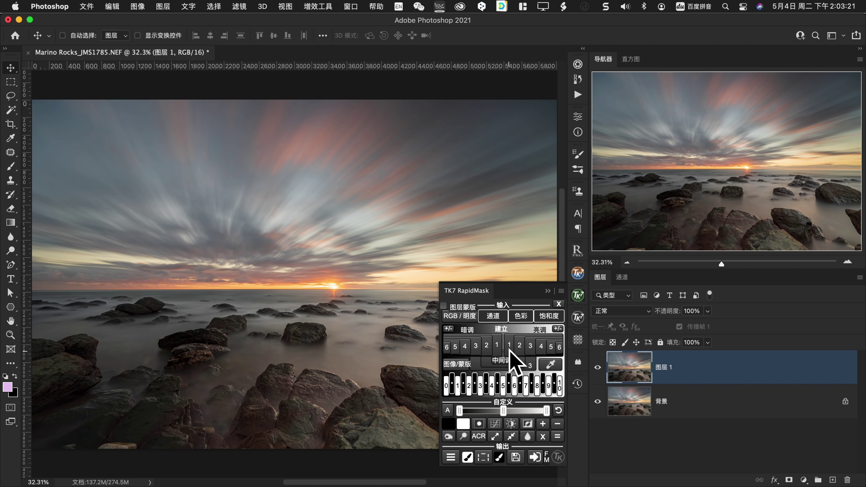
click(498, 347)
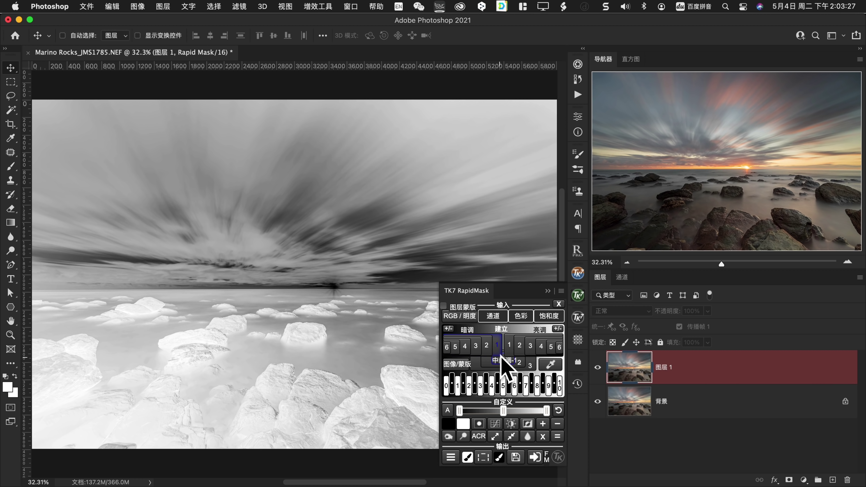
drag(504, 409, 497, 411)
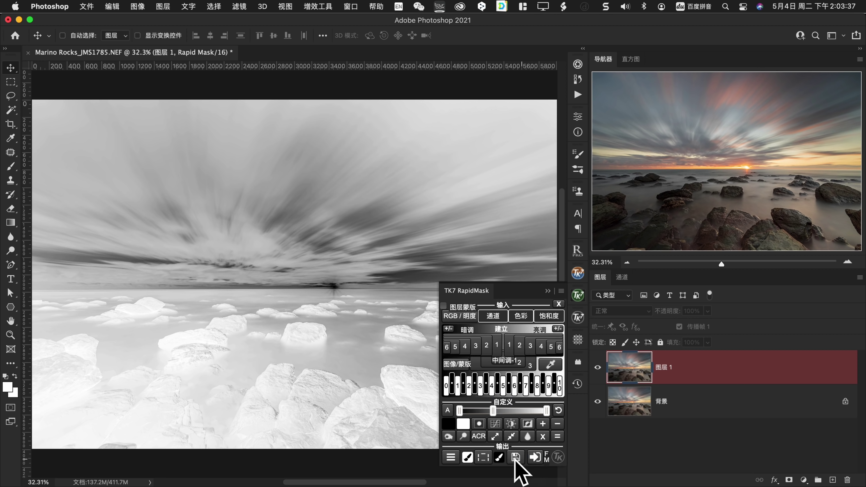
click(483, 457)
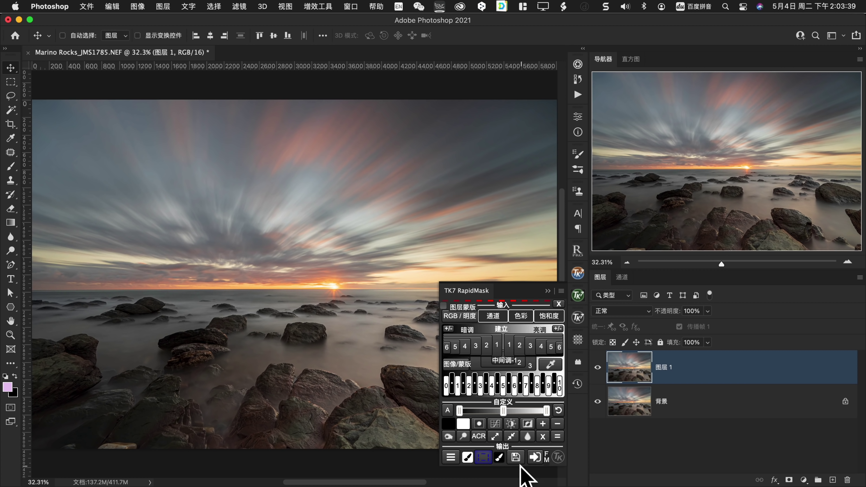
- Dismiss the Rapid Mask warning and add a layer mask to 图层 1 from the selection
click(535, 457)
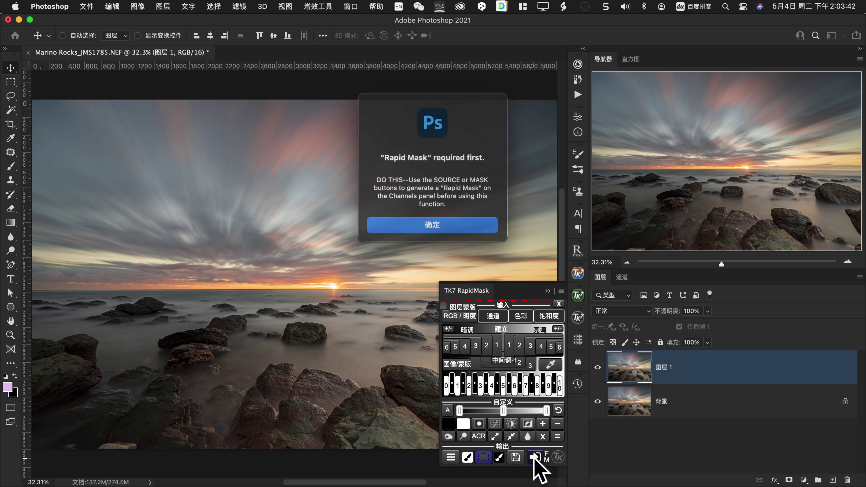
click(458, 225)
click(578, 295)
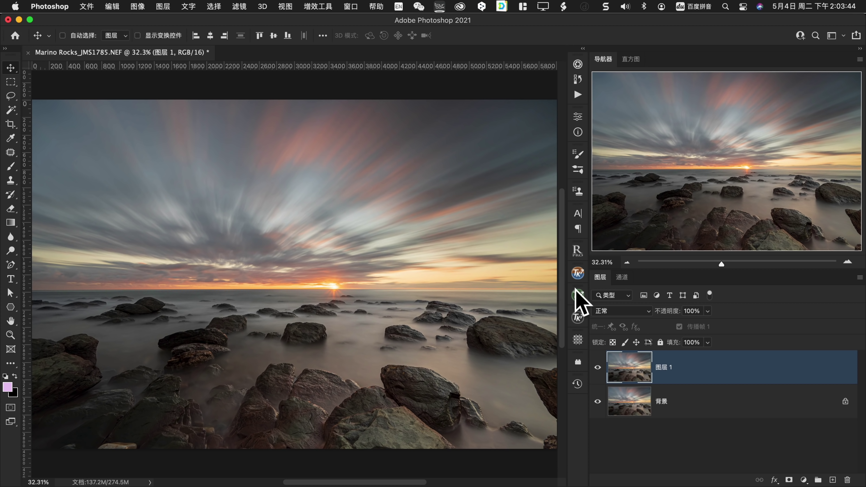
click(790, 480)
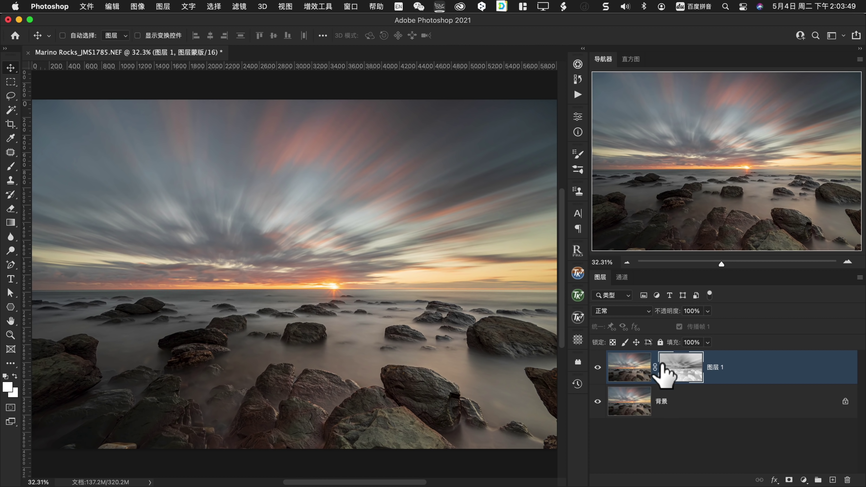
- Merge the masked layers into one background with the mask applied, then duplicate it as 图层 1
drag(673, 365, 673, 365)
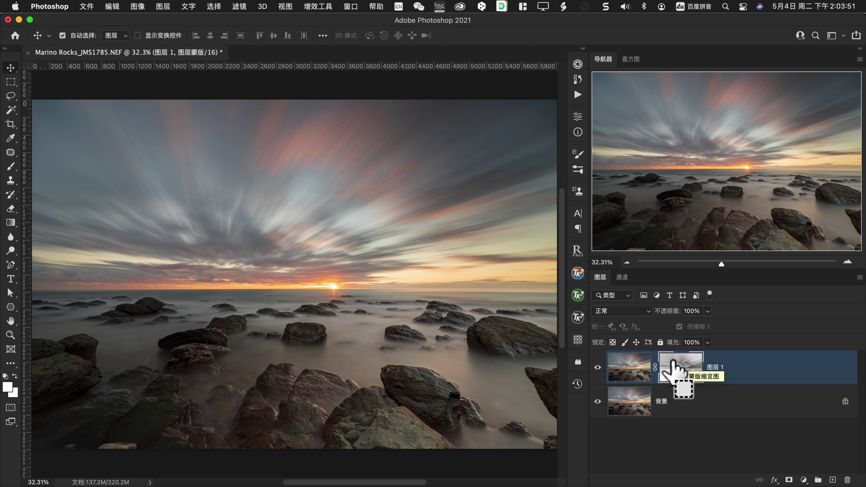
key(super+alt+shift+e)
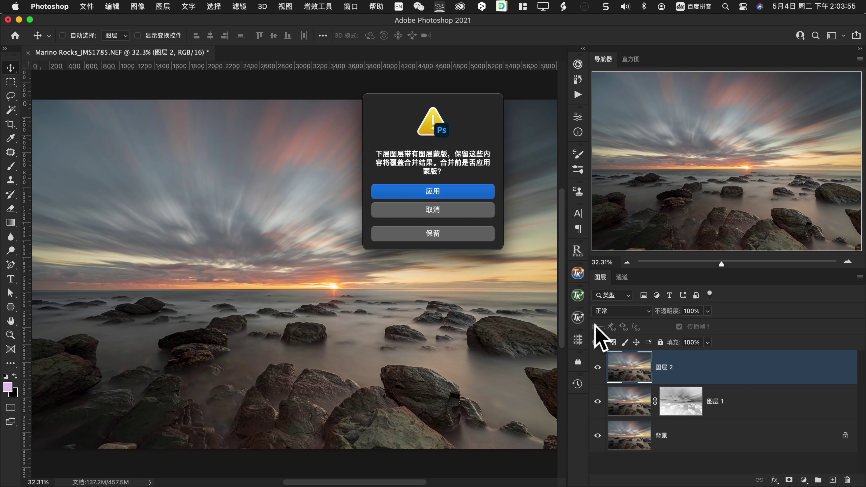
click(445, 192)
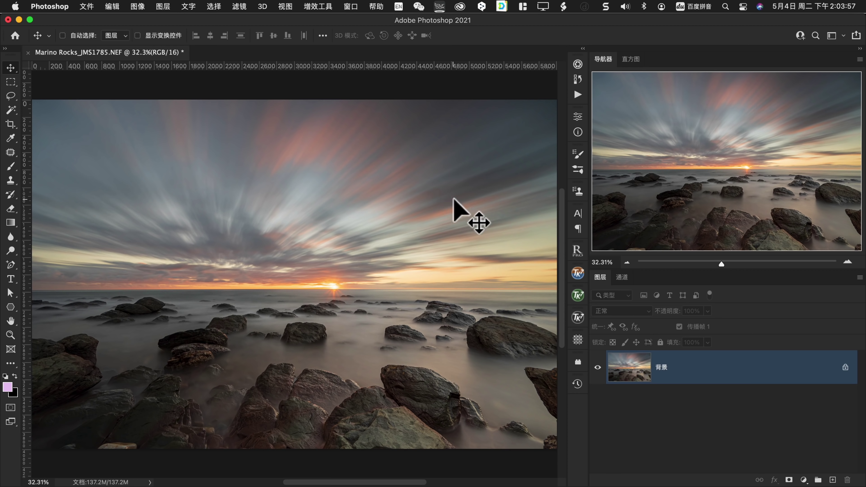
key(super+j)
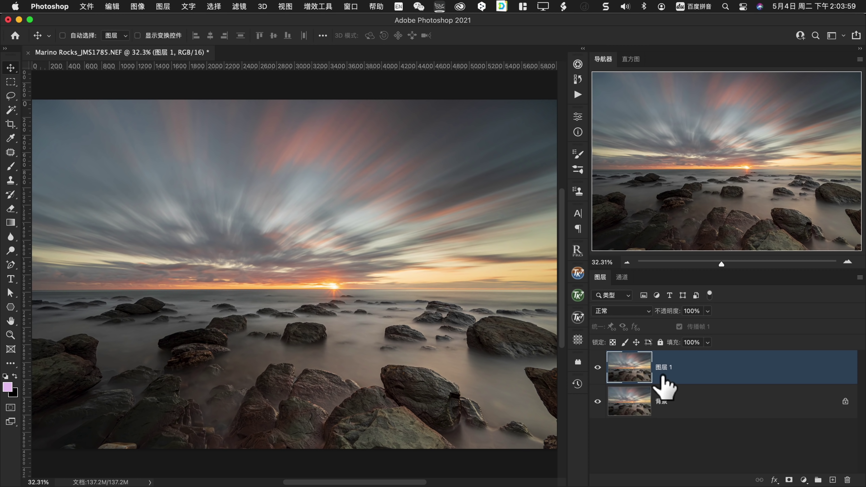
- Launch Nik Collection's Viveza 2 on 图层 1 and maximize its window
click(239, 6)
mouse_move(260, 283)
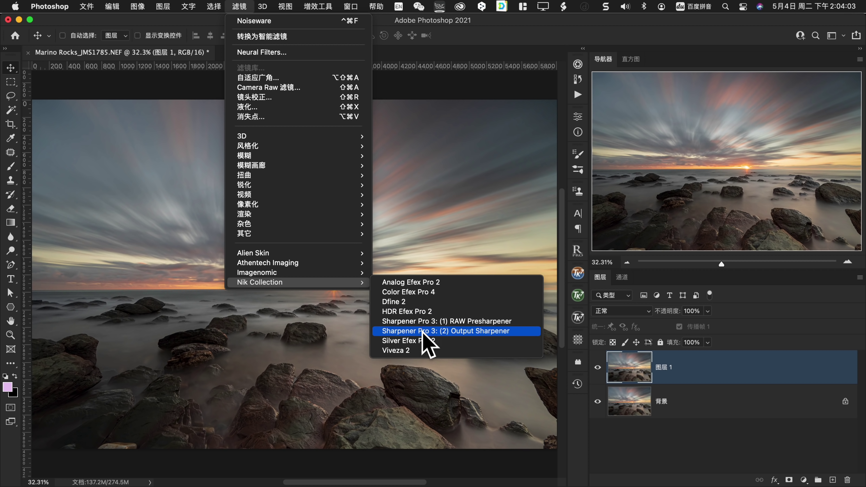
click(423, 350)
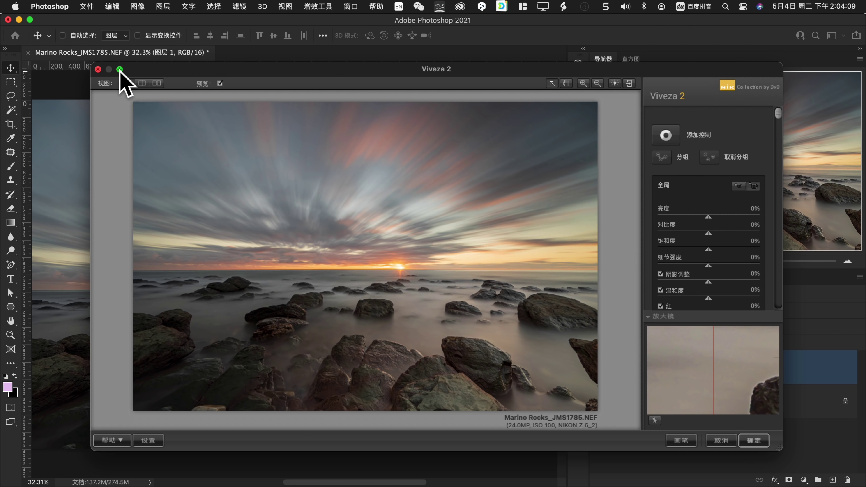
click(120, 70)
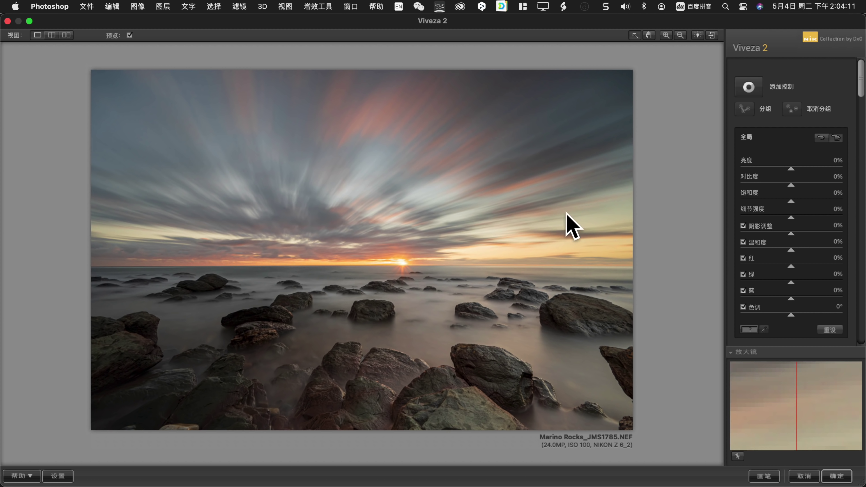
- Place a control point on the pink upper sky with warmth at 35%
click(749, 88)
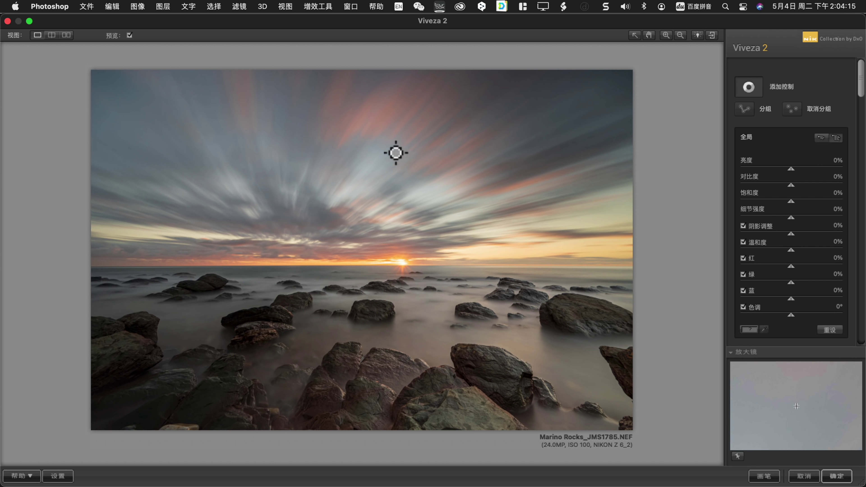
click(389, 146)
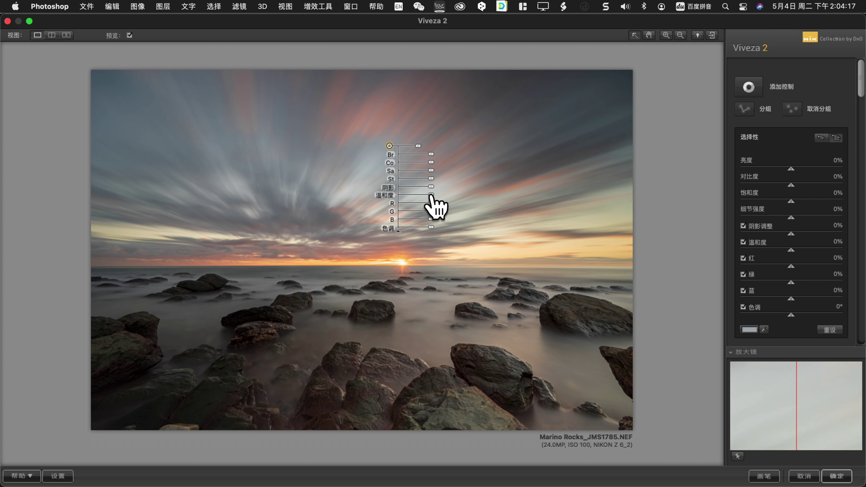
drag(432, 196, 437, 195)
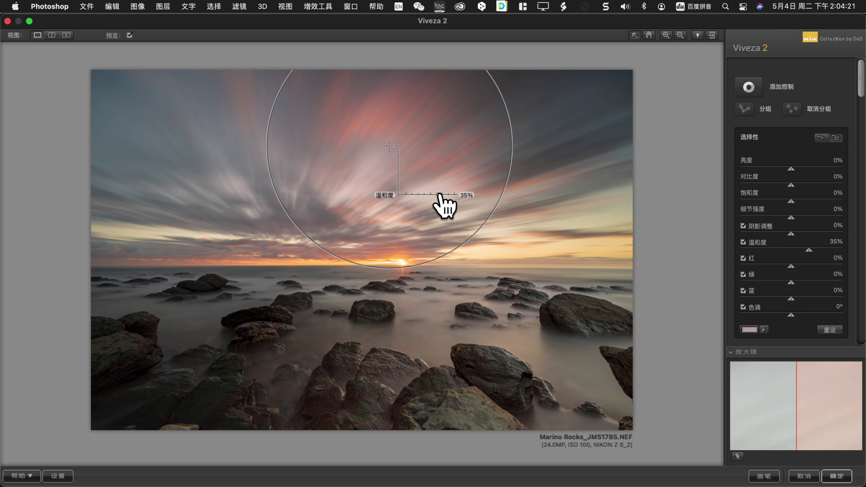
drag(439, 195, 440, 195)
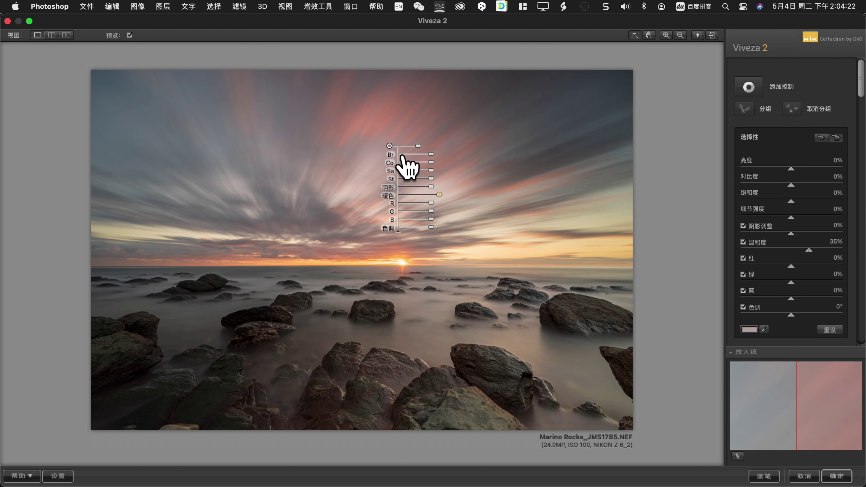
click(431, 203)
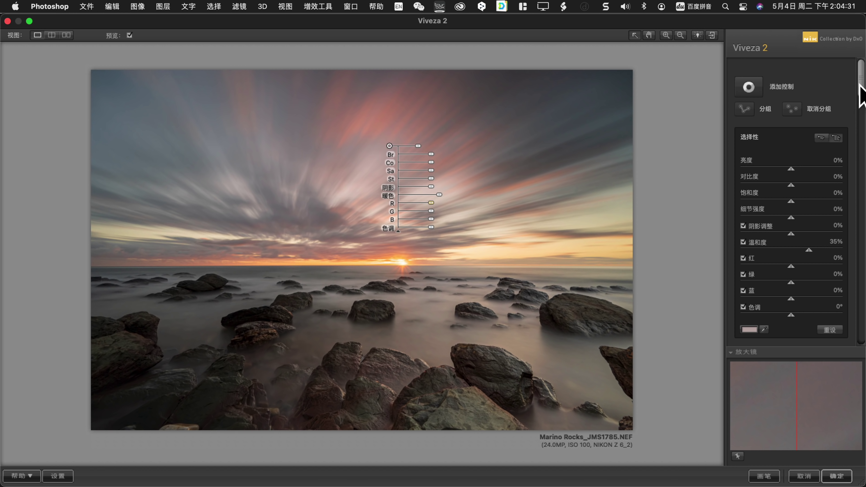
- Duplicate the warm sky control point and move the copy onto the right-hand sky
drag(861, 89, 861, 206)
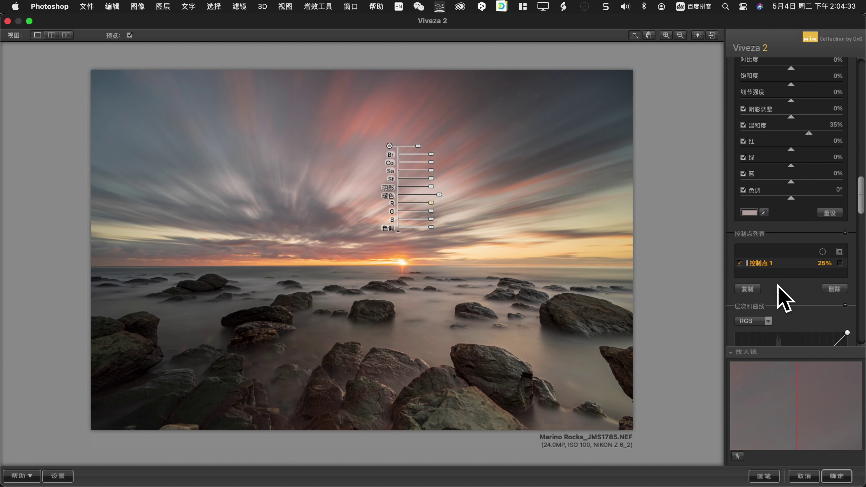
click(748, 289)
drag(390, 147, 556, 193)
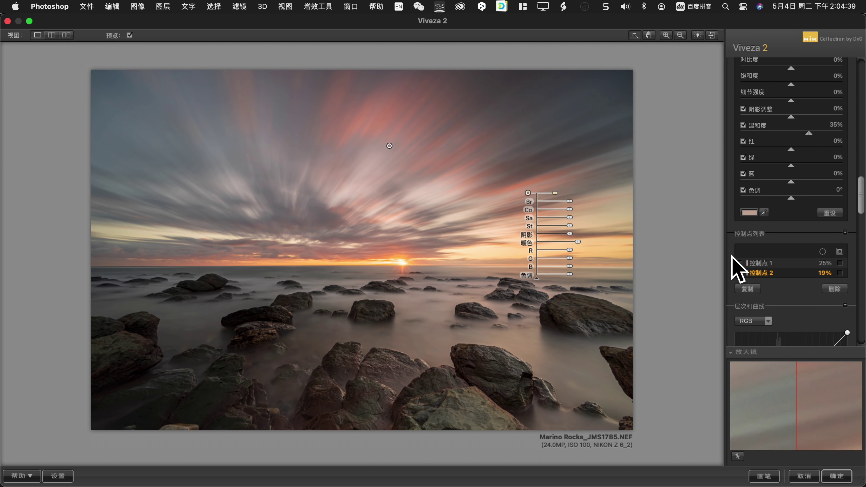
- Copy the warm control point onto the upper-left sky and near the left horizon
click(748, 289)
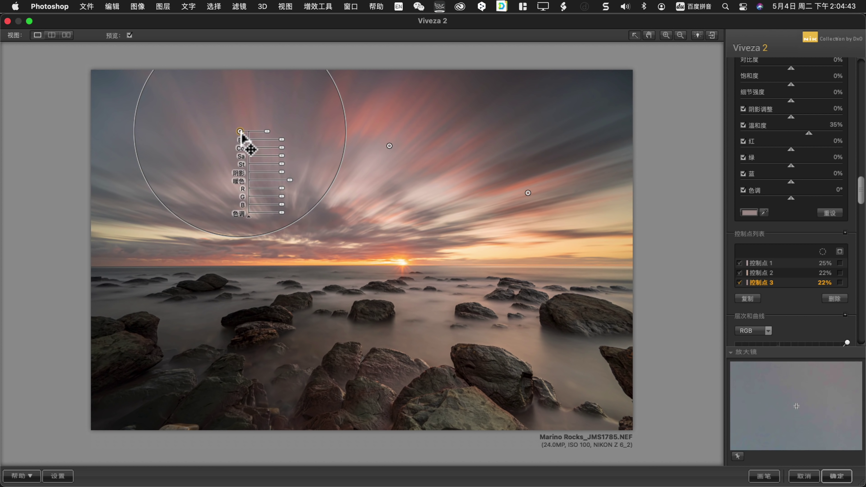
click(240, 131)
click(749, 299)
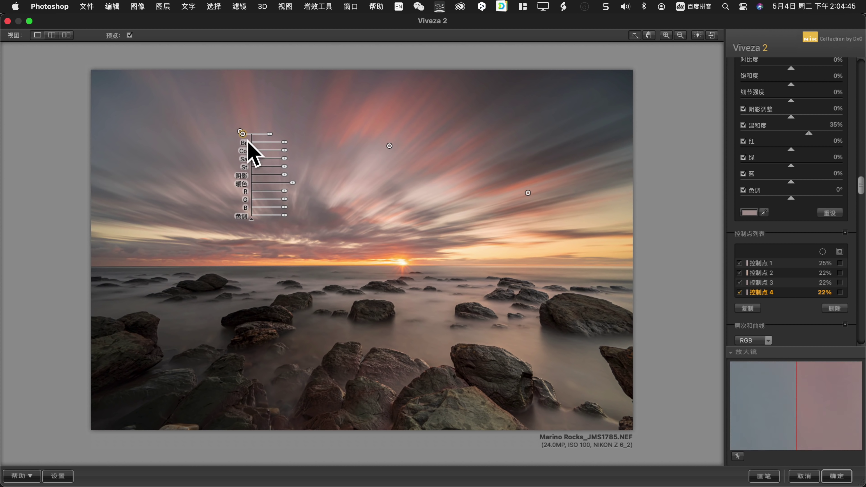
click(210, 244)
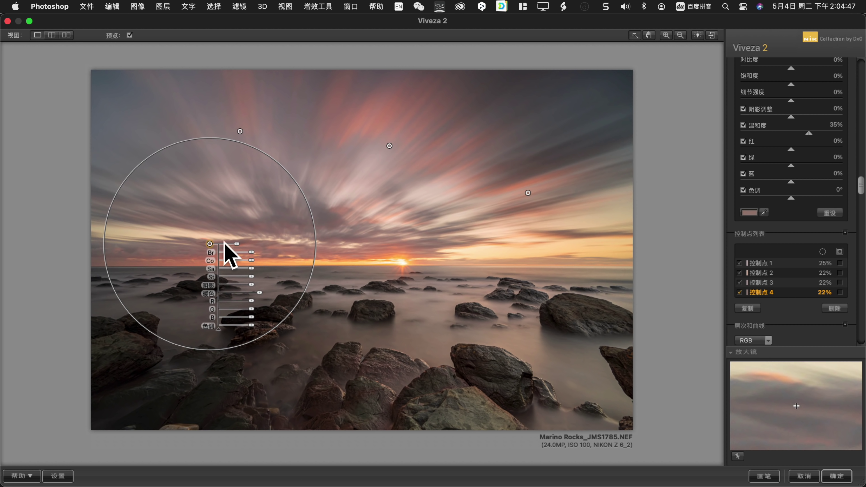
- Add another copy on the foreground rocks and lower its warmth to 17%
click(747, 308)
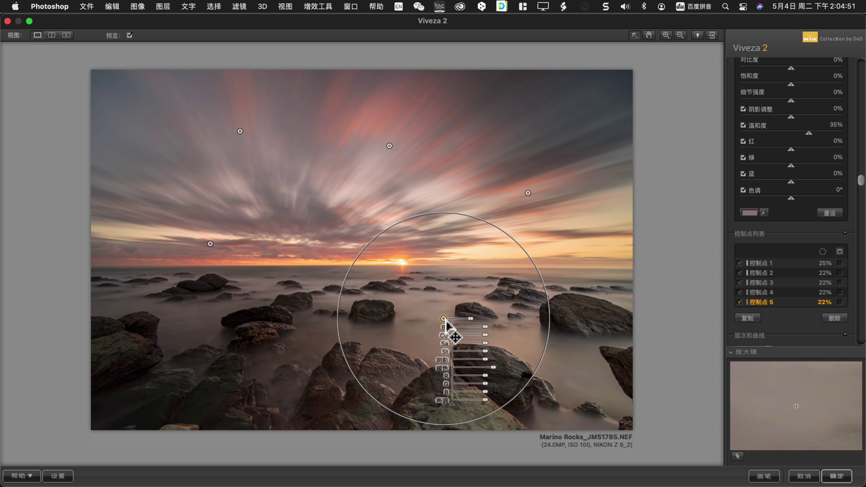
drag(445, 324, 435, 317)
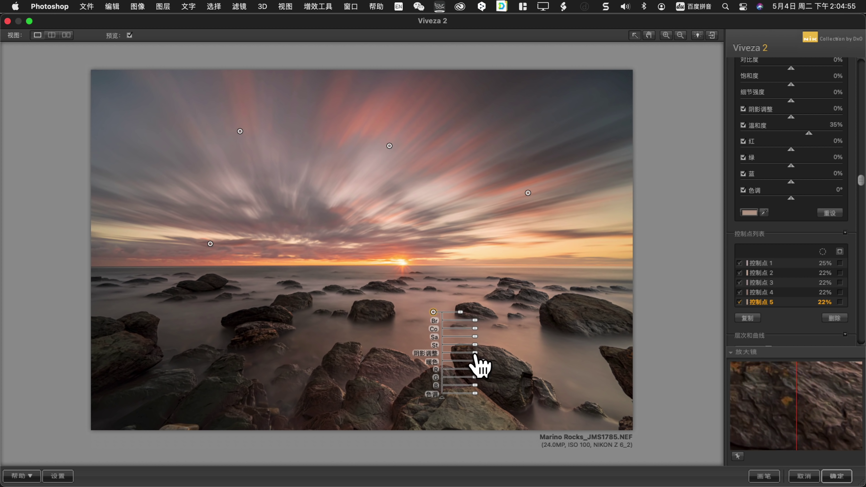
drag(475, 361, 476, 363)
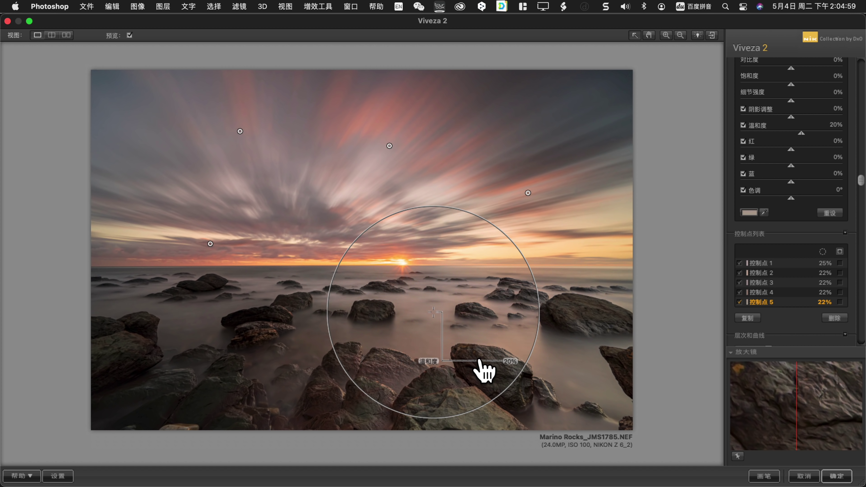
drag(480, 362, 476, 362)
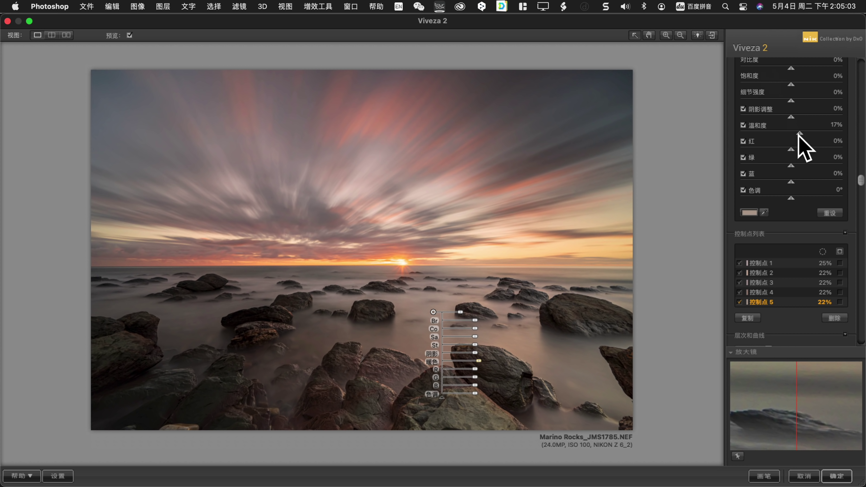
scroll(861, 116, up, 1)
scroll(862, 106, up, 1)
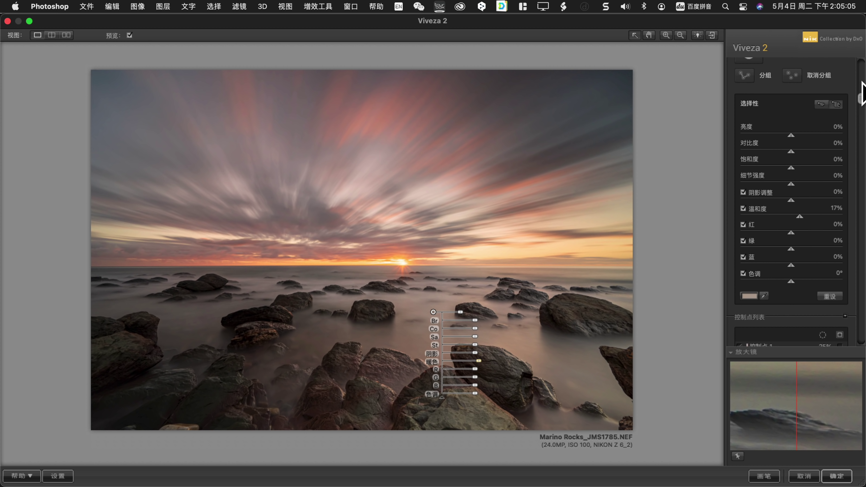
scroll(861, 95, up, 1)
click(750, 74)
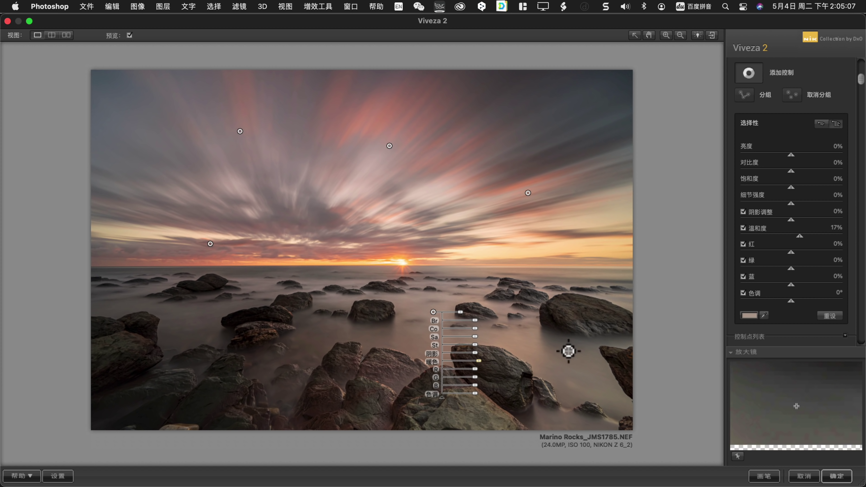
- Brighten the lower-left rocks 15%, and set a top-right sky point to 13% brightness, 15% warmth
click(170, 393)
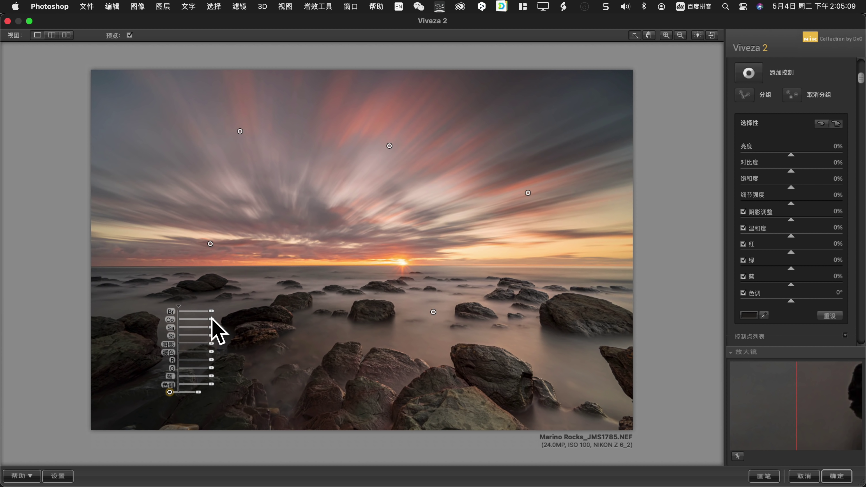
drag(210, 312, 215, 311)
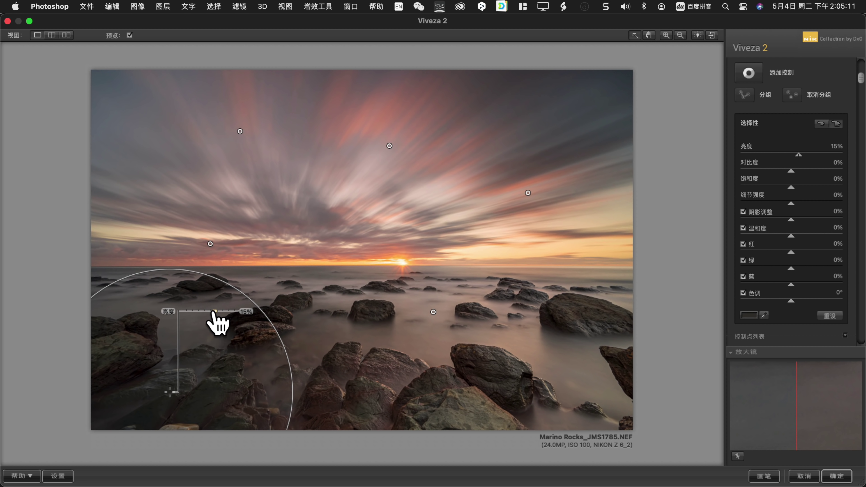
click(749, 73)
click(622, 95)
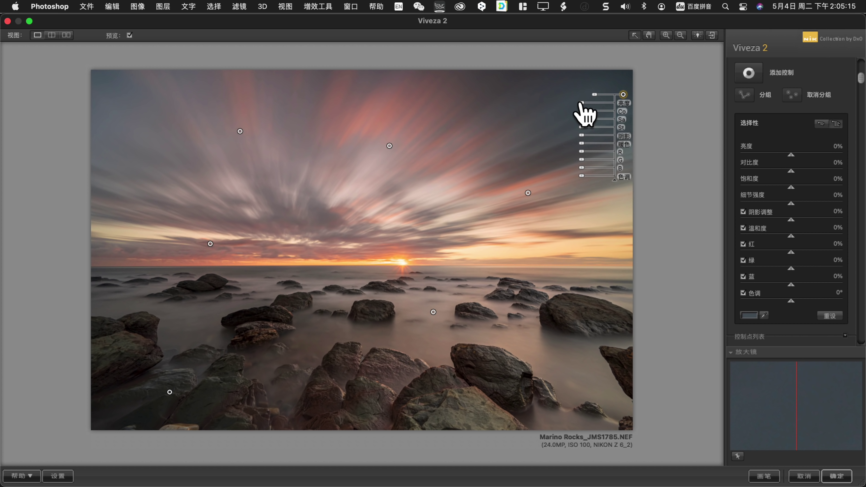
drag(581, 103, 578, 103)
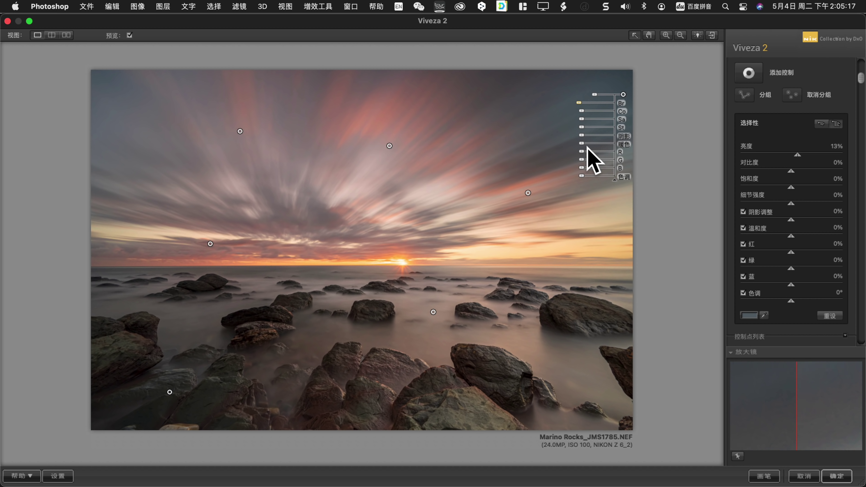
drag(577, 144, 579, 144)
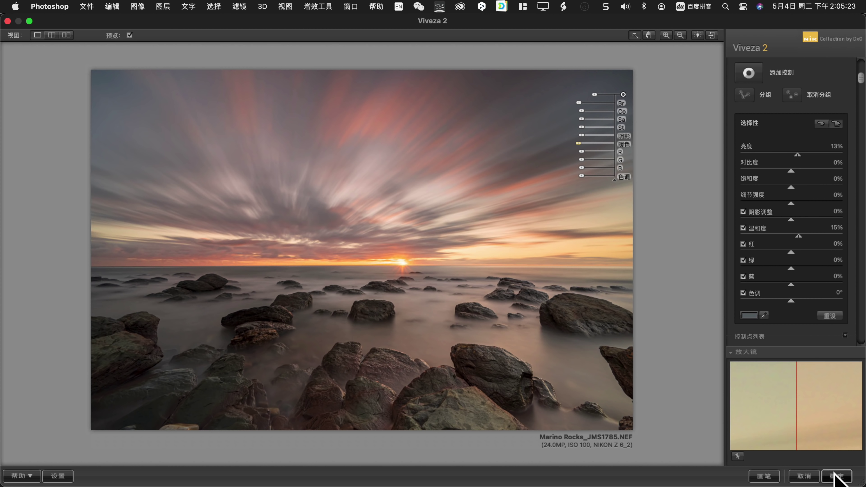
- Apply the Viveza edits to 图层 1 and duplicate it as 图层 1 拷贝
click(834, 476)
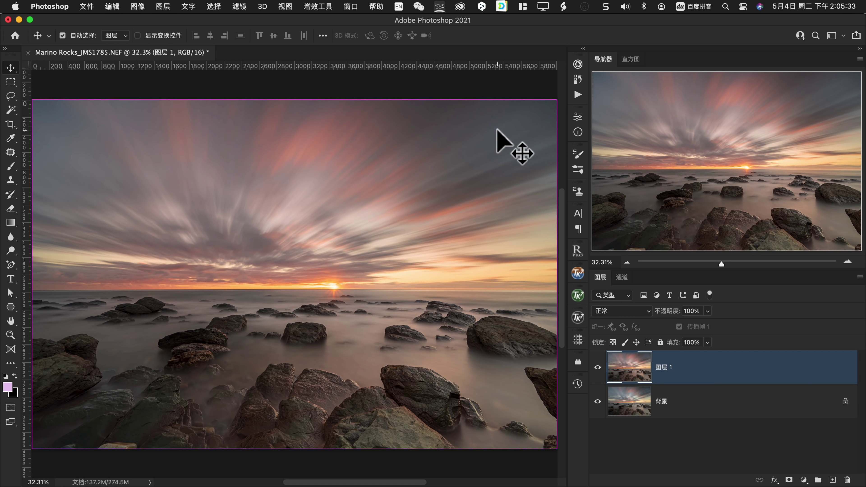
key(super+j)
- Open 图层 1 拷贝 in a full-size Color Efex Pro 4 window, then switch to Lightroom Classic
click(238, 7)
mouse_move(284, 282)
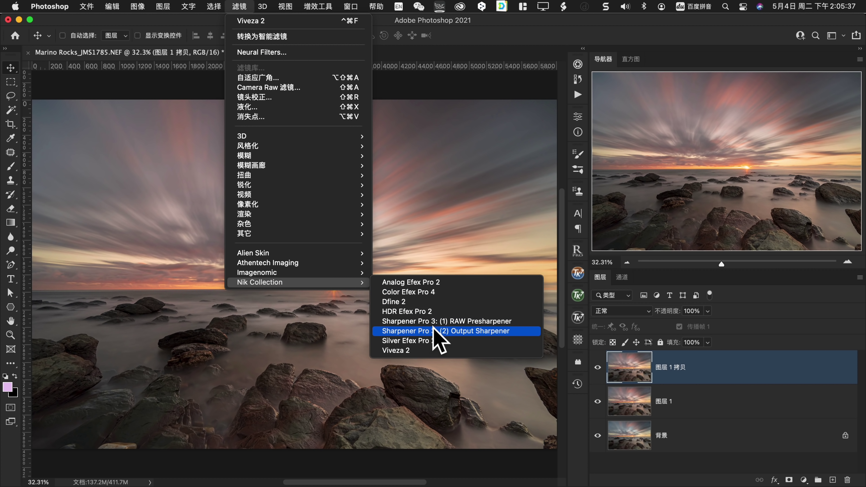
click(430, 293)
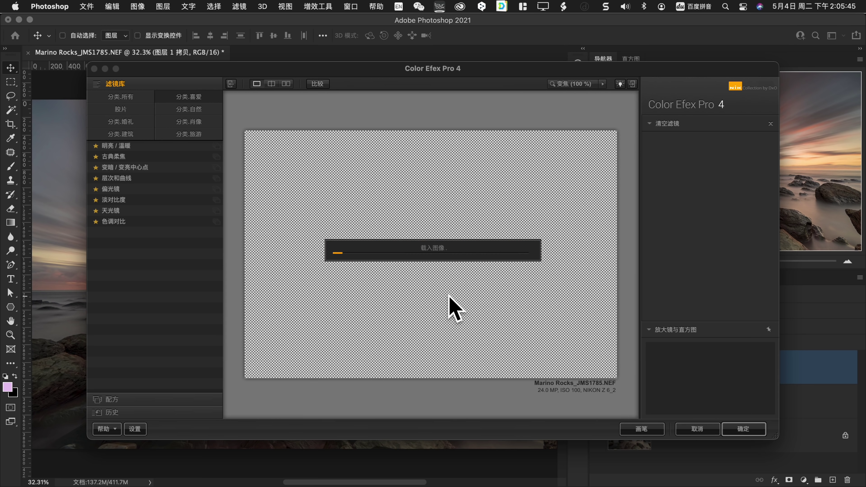
click(116, 70)
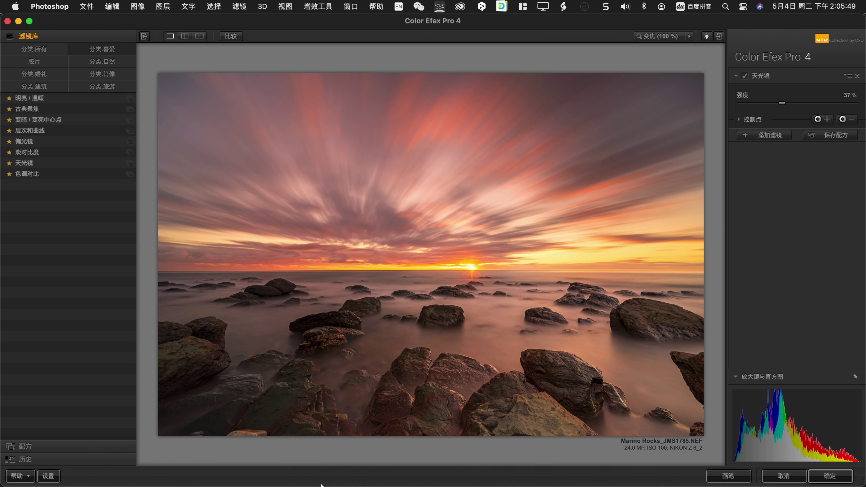
click(186, 461)
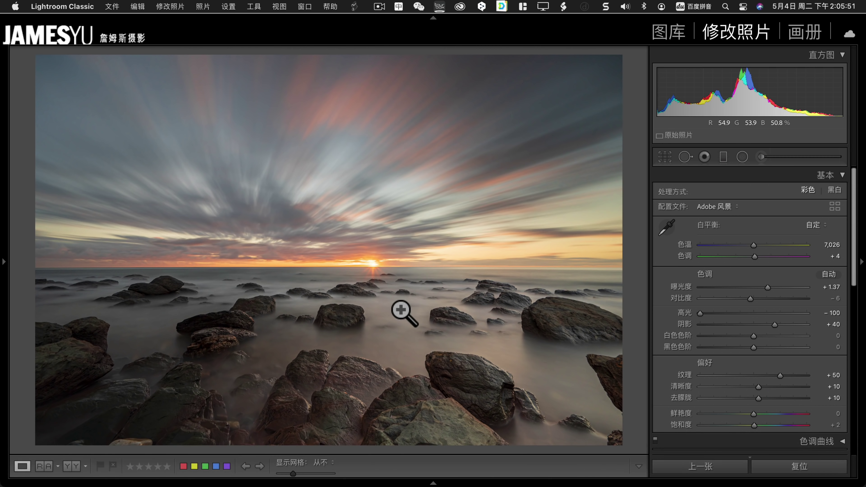
- Browse the Marino Rocks shots in Lightroom's grid and loupe views, then return to Color Efex Pro
key(Left)
key(g)
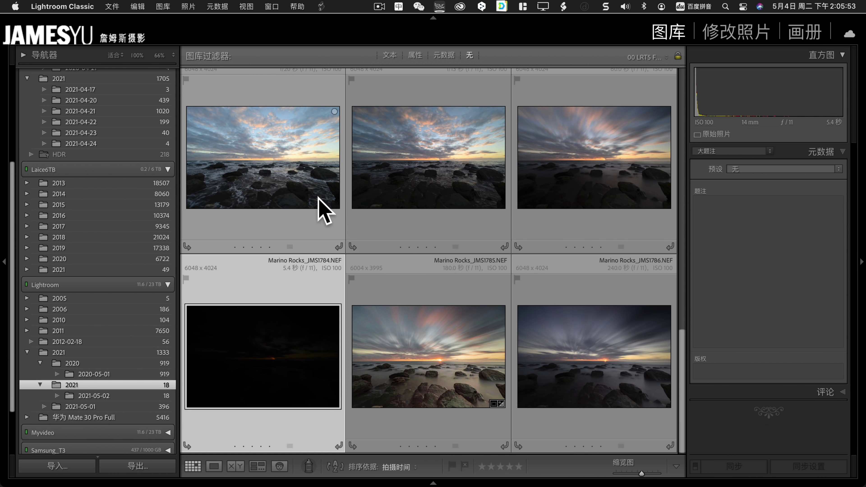
double_click(310, 195)
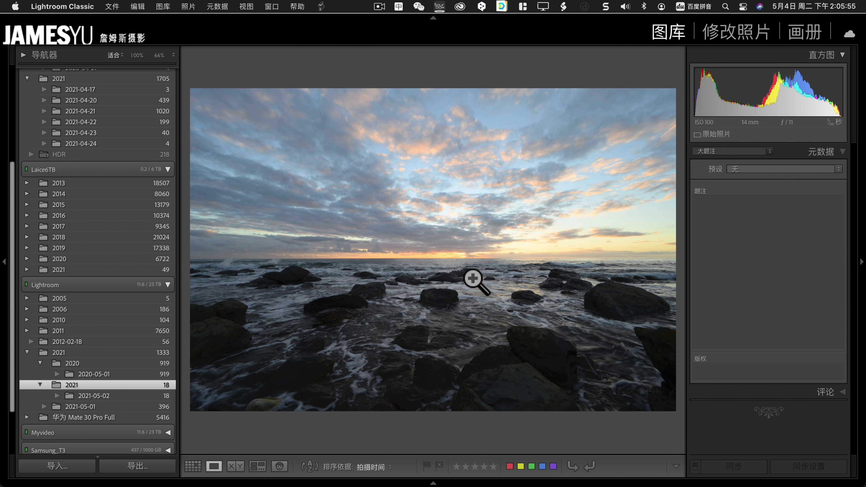
key(g)
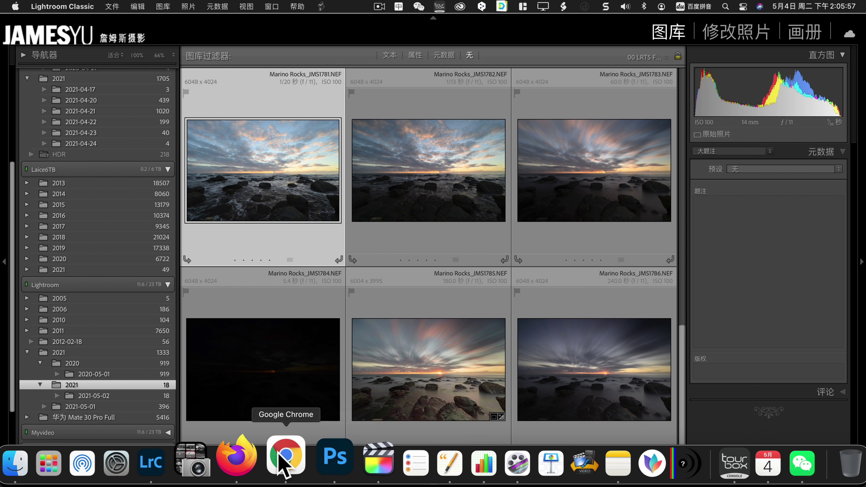
click(319, 462)
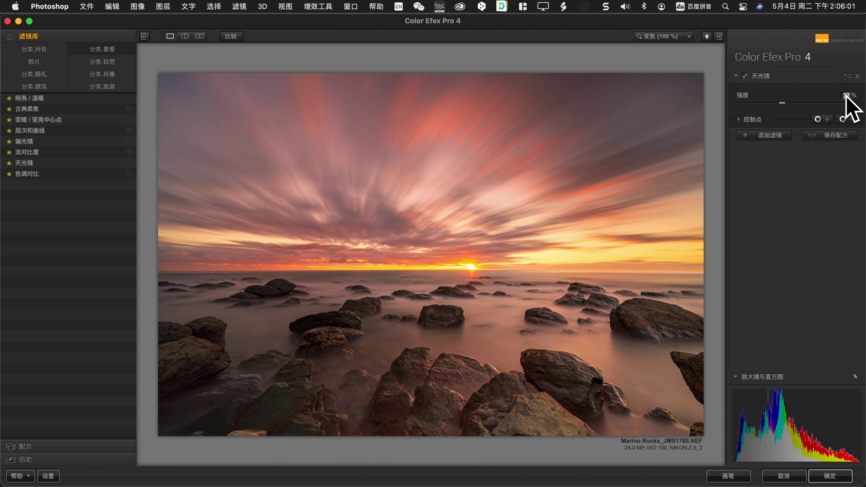
- Lower 天光镜 strength to 25% and place widened control points on the central rocks
text(25)
key(Return)
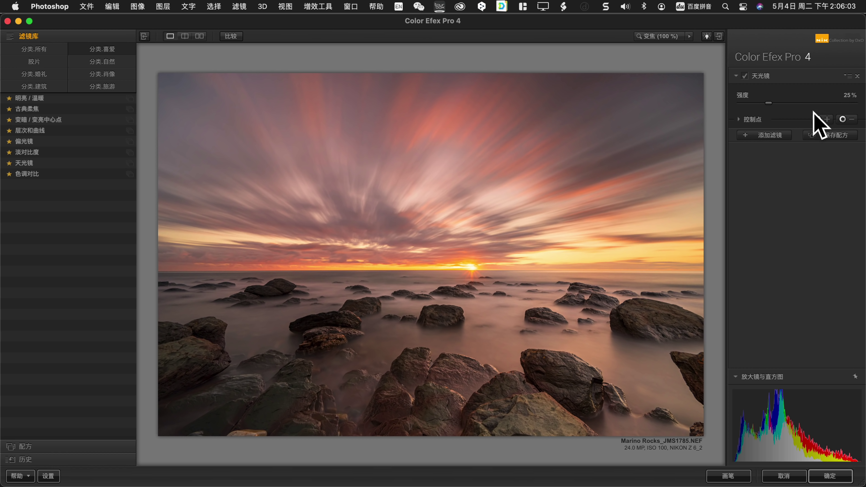
click(841, 120)
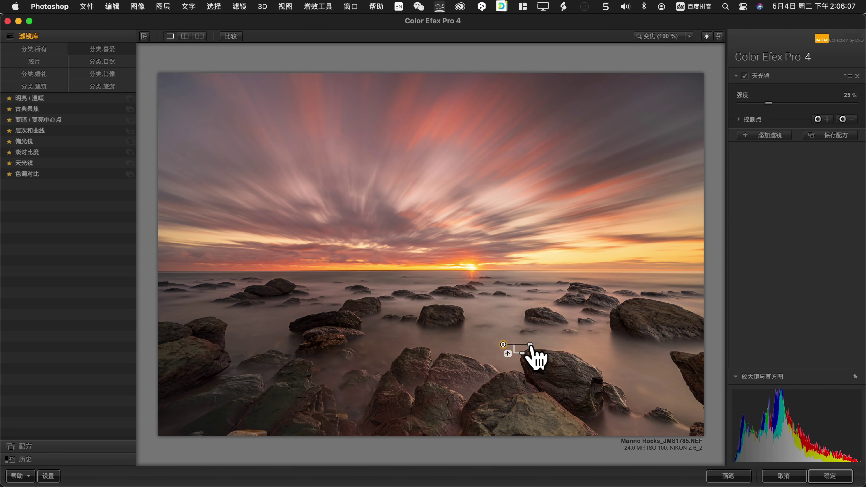
drag(530, 344, 504, 357)
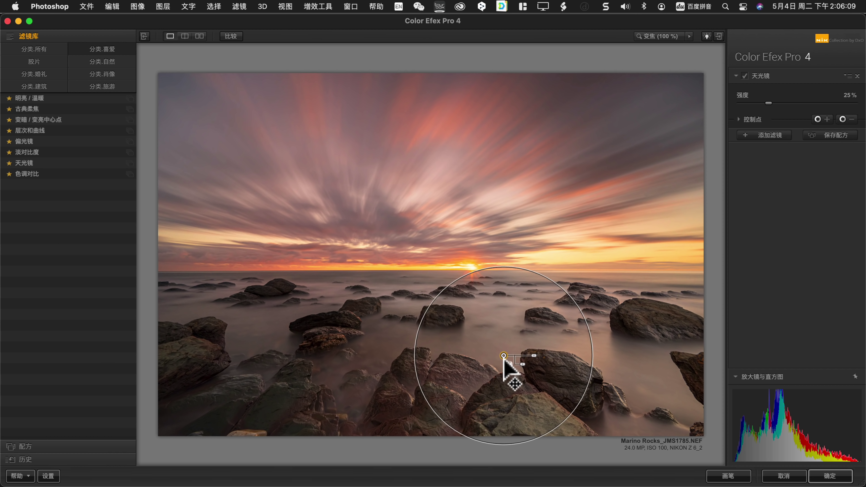
click(843, 120)
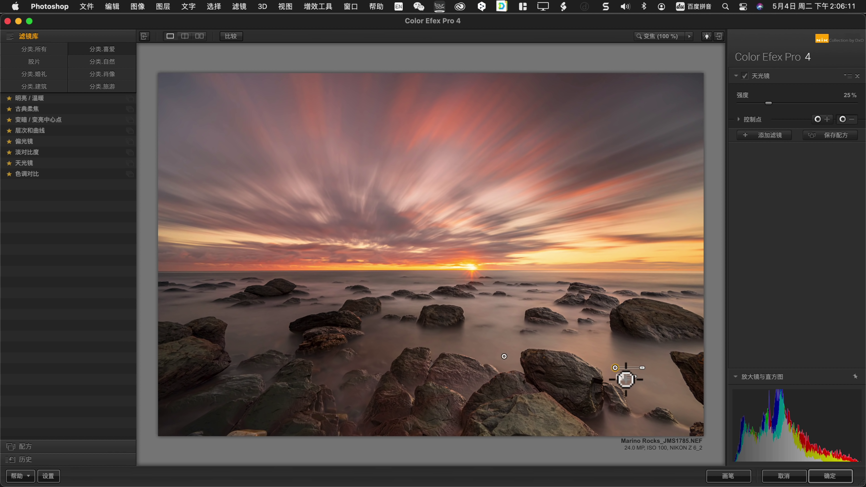
drag(643, 368, 646, 368)
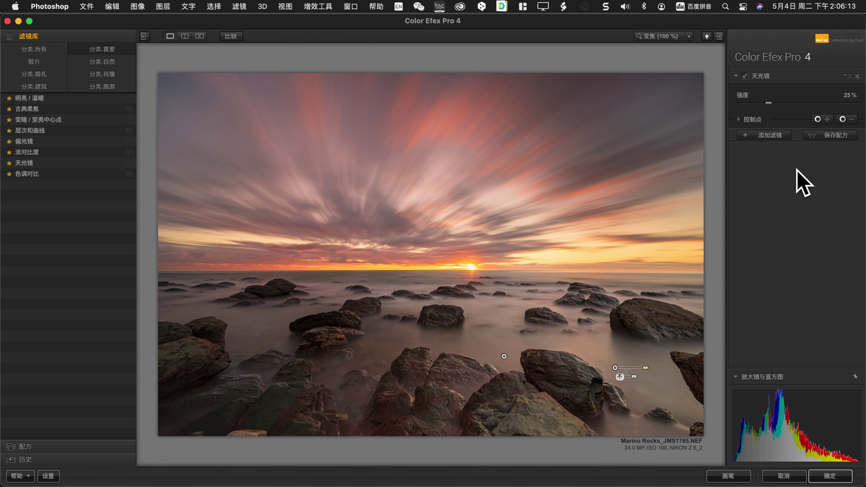
- Add a positive point left of centre and negative points on the left and lower-centre rocks
click(843, 119)
click(338, 342)
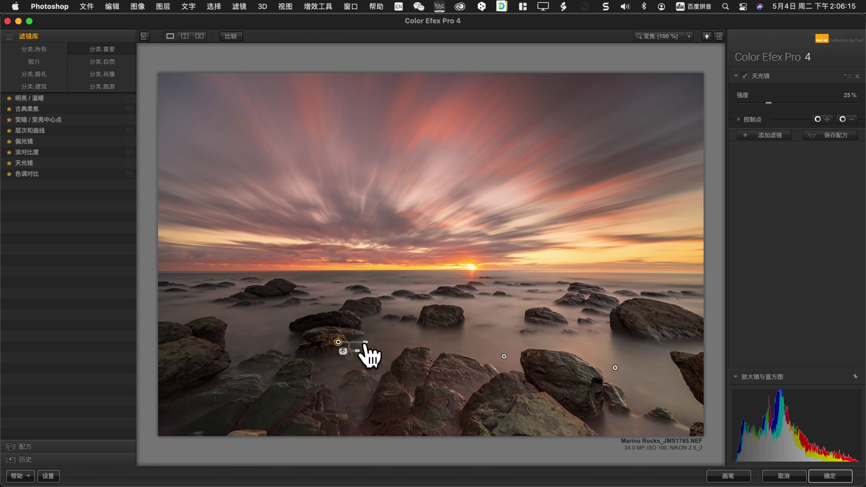
drag(365, 343, 368, 343)
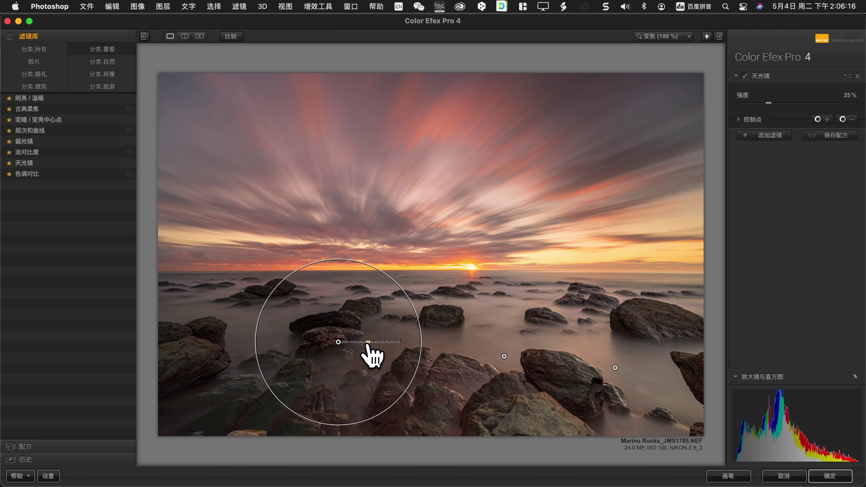
click(843, 119)
drag(256, 317, 258, 317)
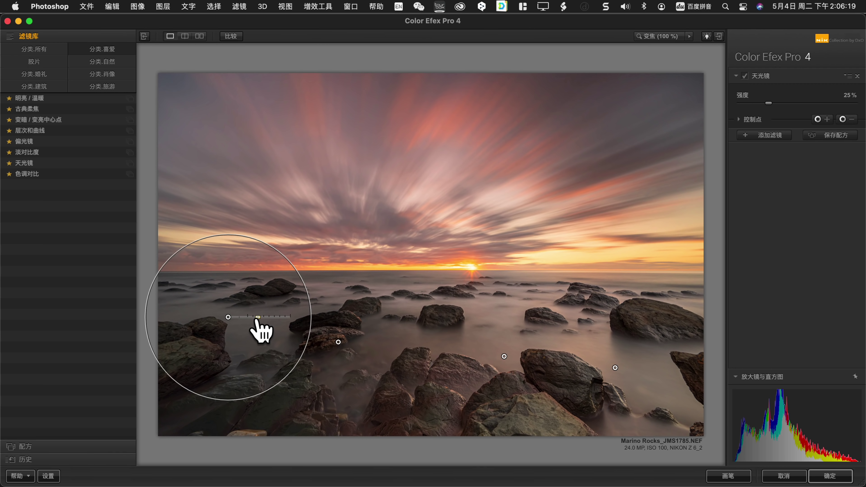
click(843, 119)
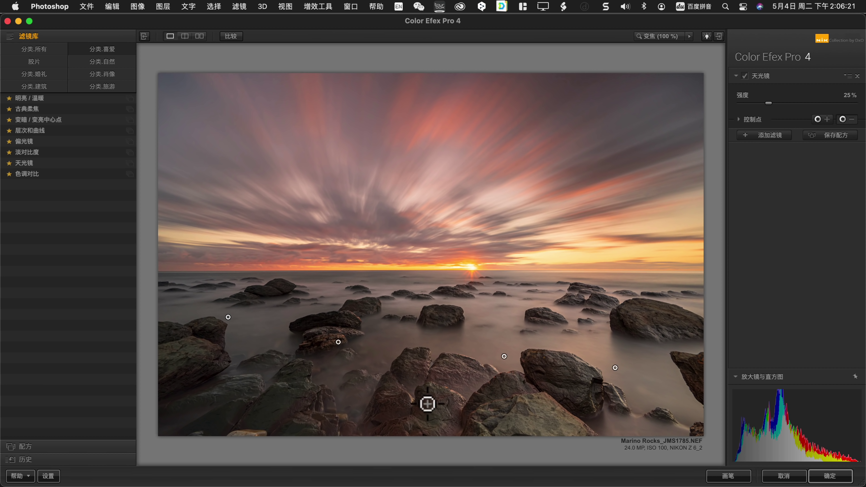
click(428, 389)
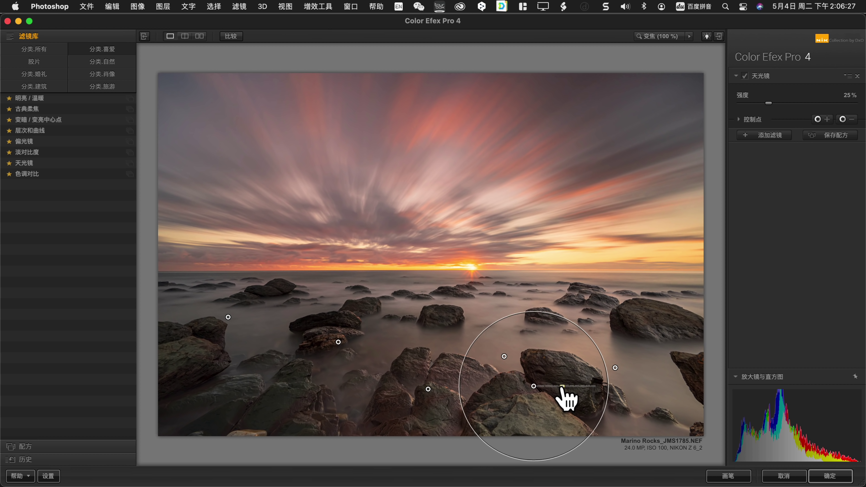
- Add sky control points at 18% and 11% in the upper and upper-right sky, plus a second filter slot
click(850, 119)
click(351, 209)
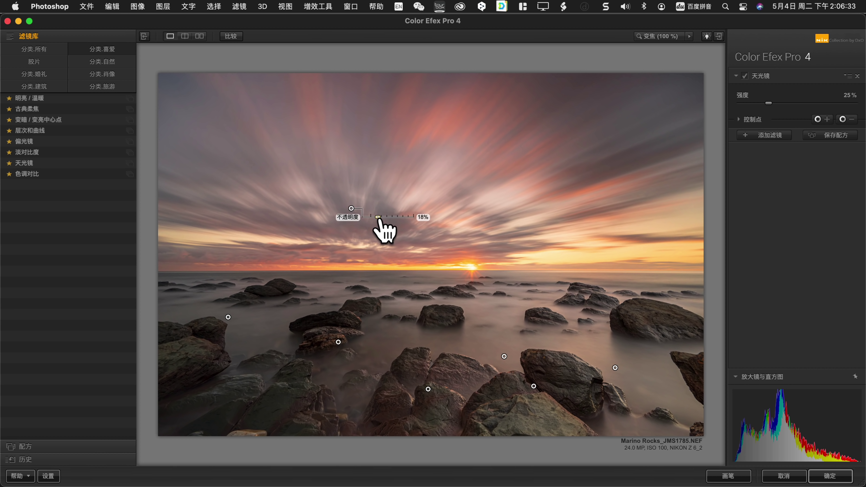
click(844, 119)
click(641, 120)
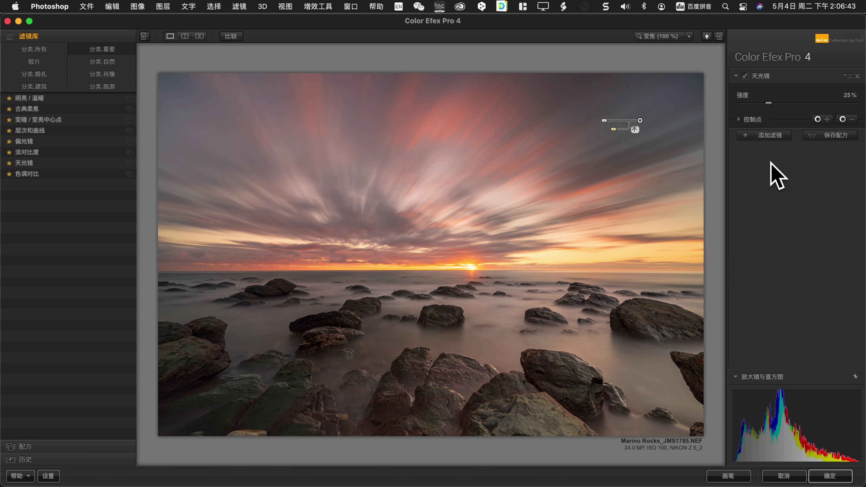
click(774, 134)
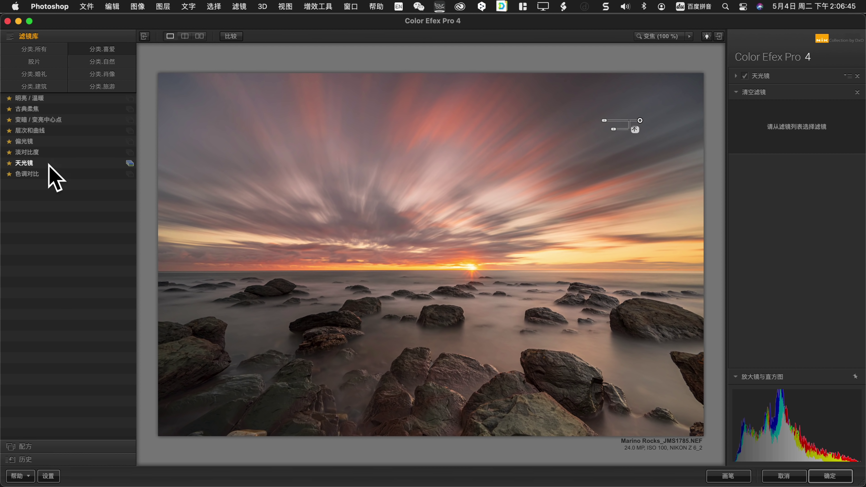
- Add 淡对比度 with colour cast 11%, contrast 6%, dynamic contrast 14%, and apply to 图层 1 拷贝
click(38, 153)
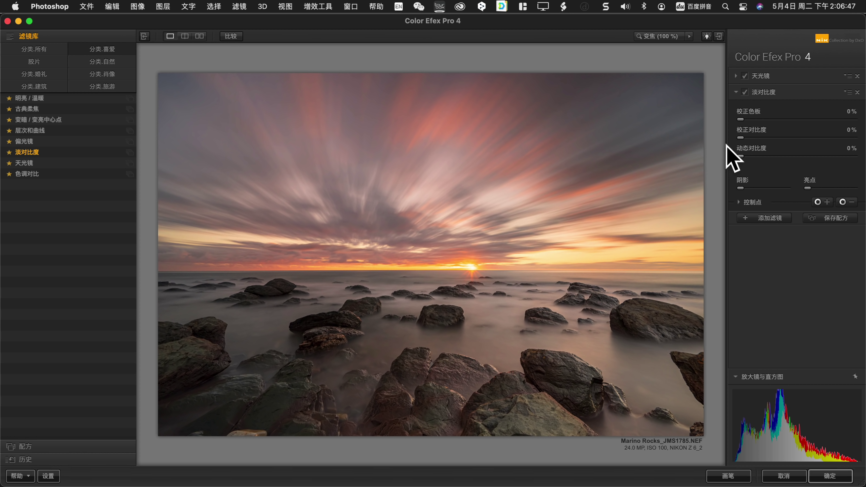
drag(757, 157, 756, 153)
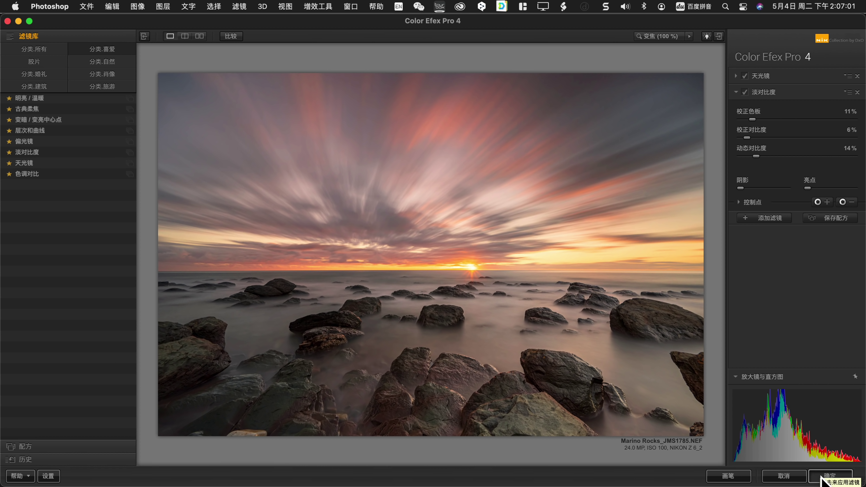
click(822, 478)
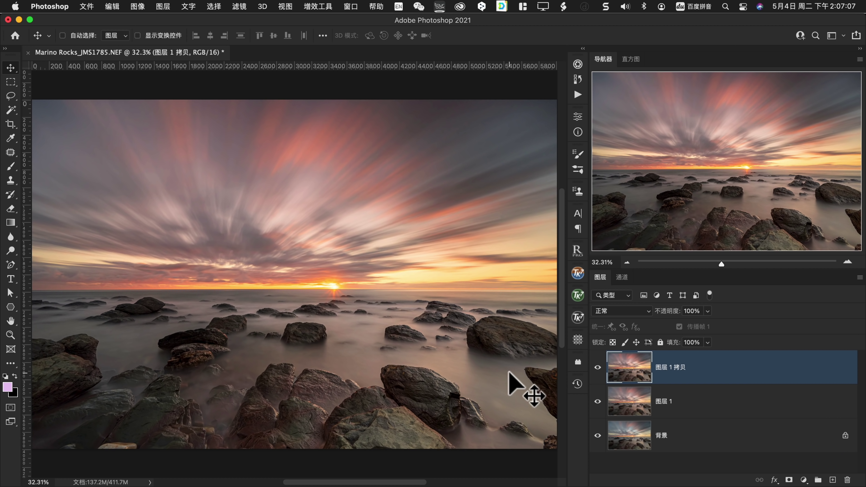
- Save the layered seascape back to Lightroom as Marino Rocks_JMS1785-Edit.tif and close the document
drag(618, 362, 31, 59)
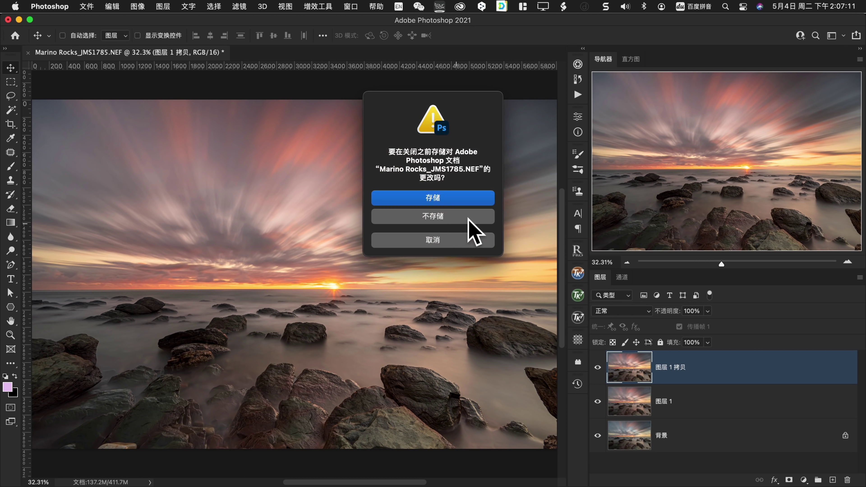
click(449, 196)
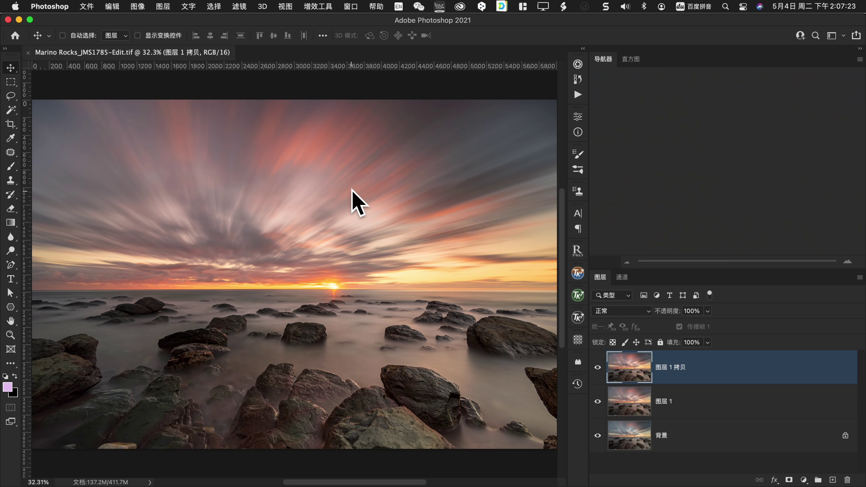
key(super+w)
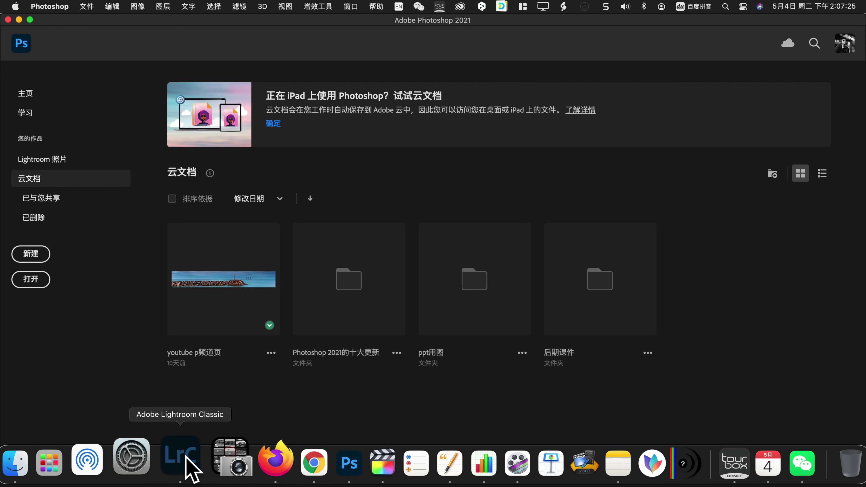
- In Lightroom Classic, enlarge the -Edit.tif and flip between it and the original shot
click(181, 463)
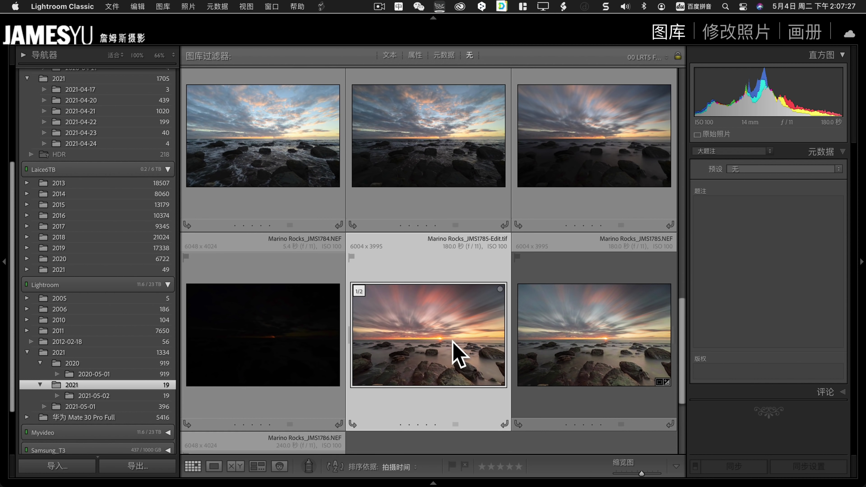
double_click(456, 353)
key(Left)
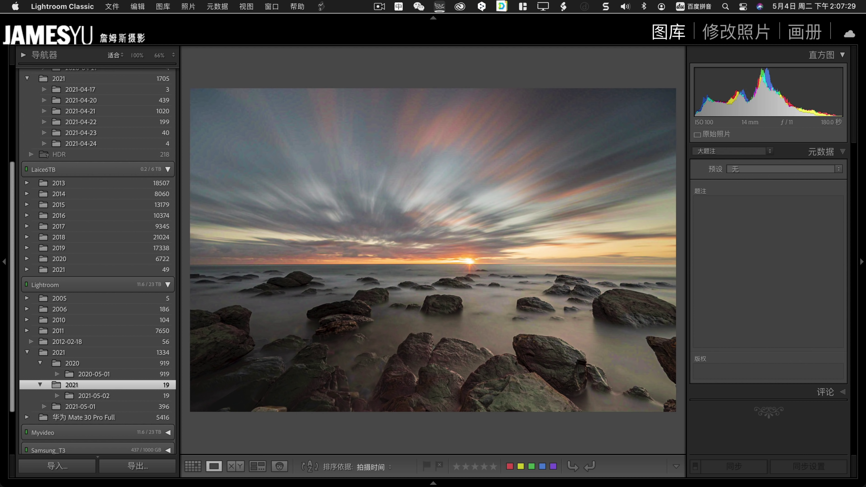
key(Right)
key(Left)
key(Right)
key(Left)
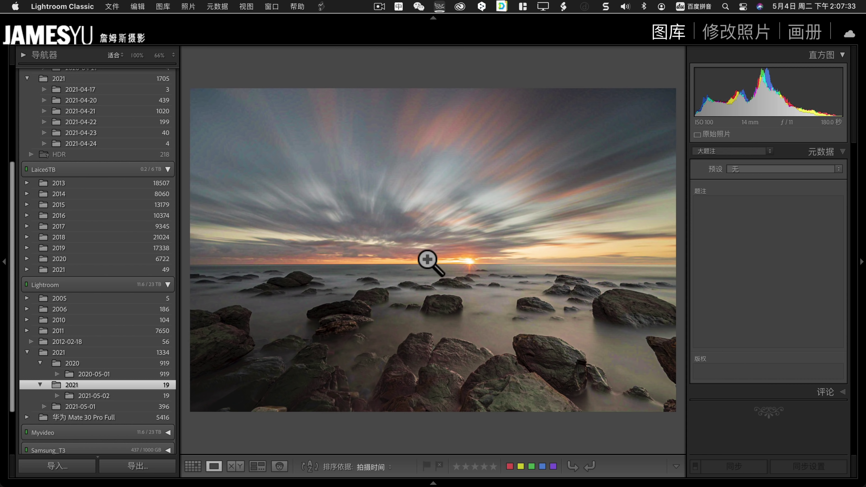
- Inspect cloud and rock detail at 100%, then load the edited photo in Develop
click(428, 259)
click(407, 196)
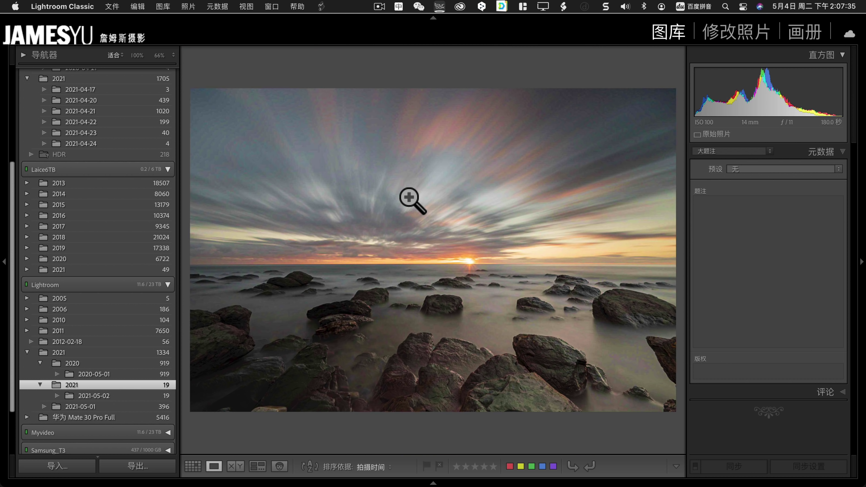
key(Right)
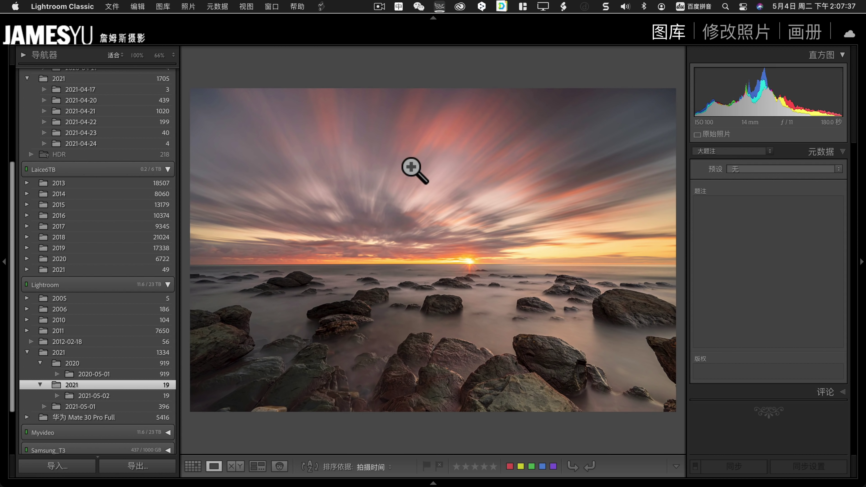
click(411, 168)
click(470, 262)
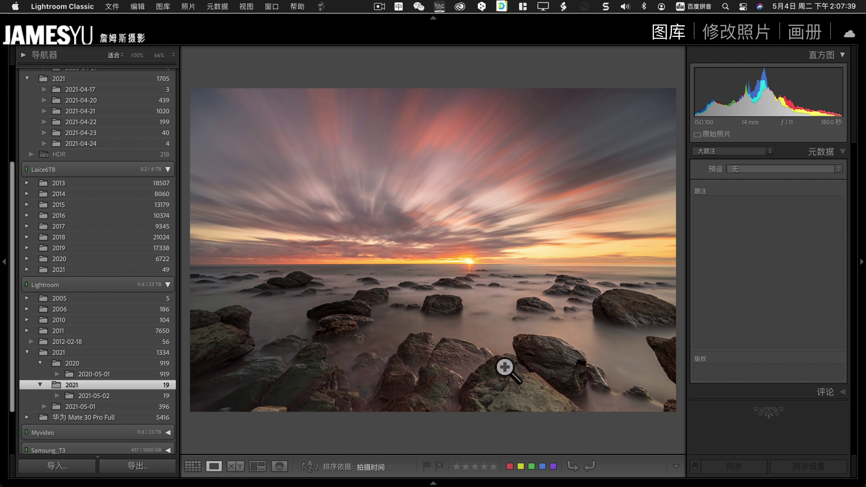
click(737, 32)
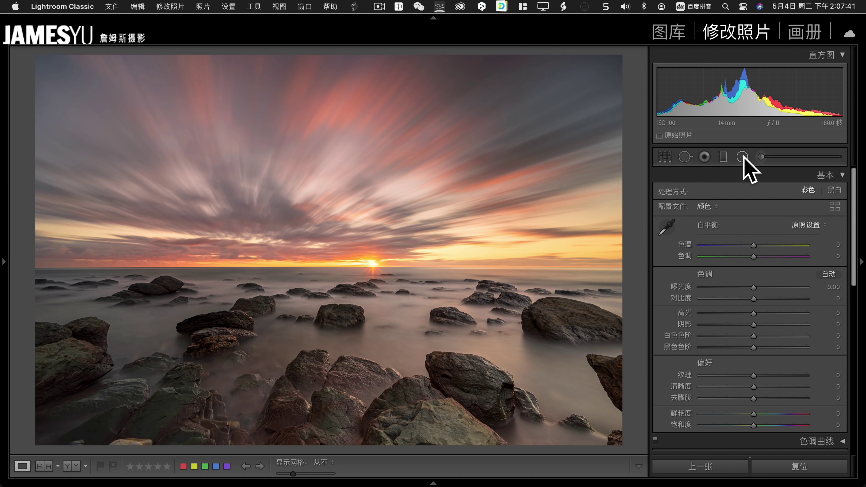
- Draw a radial filter over the foreground rocks
click(743, 156)
drag(330, 395, 438, 450)
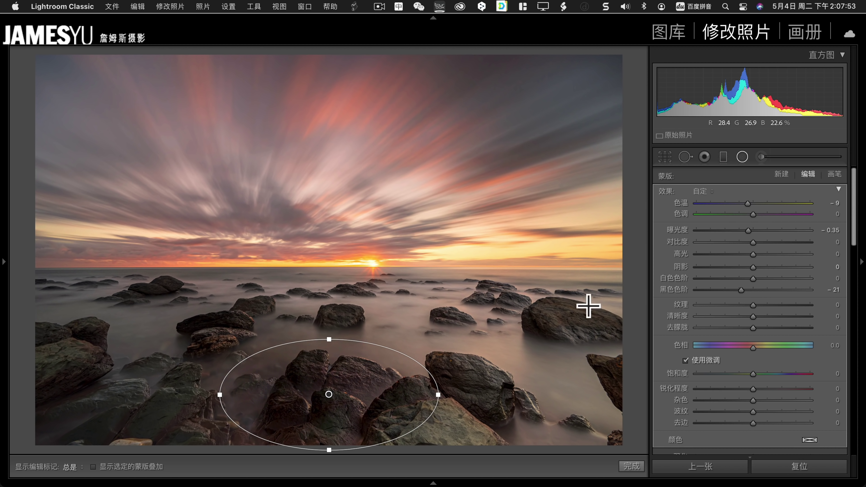
click(632, 467)
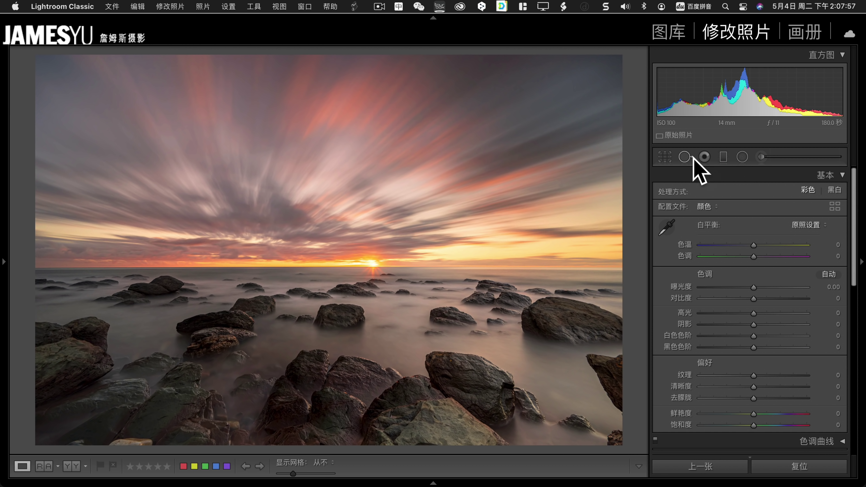
- Add radial filters darkening exposure on the right-hand, lower-left and mid-ground rocks
click(742, 157)
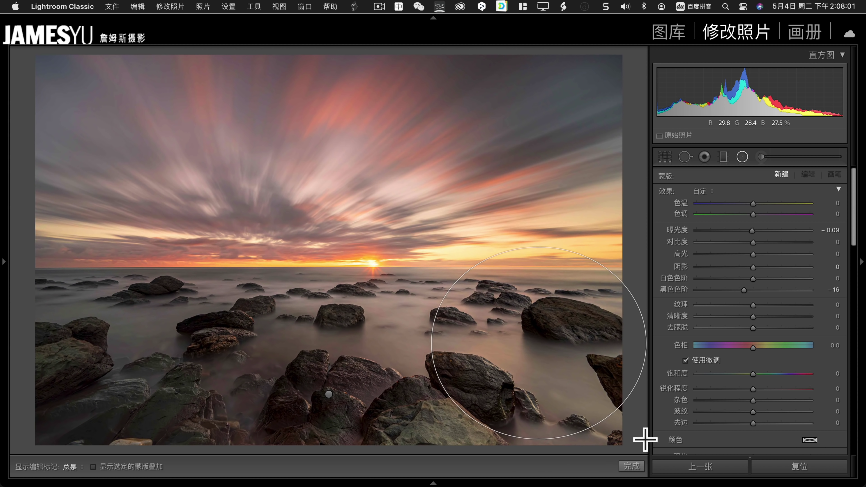
drag(538, 344, 645, 438)
drag(543, 358, 556, 387)
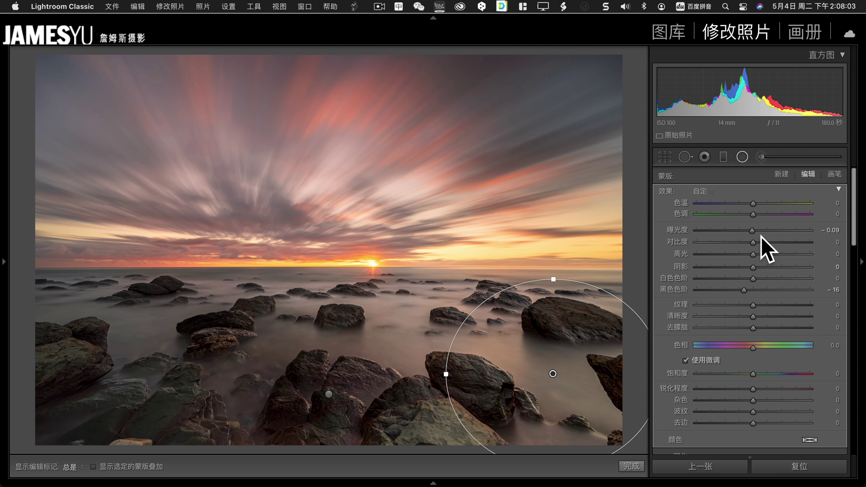
drag(752, 231, 747, 230)
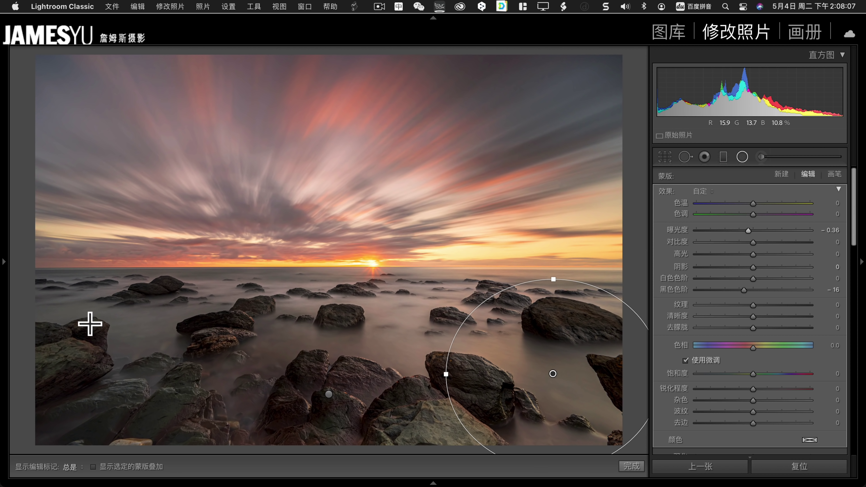
drag(164, 391, 306, 445)
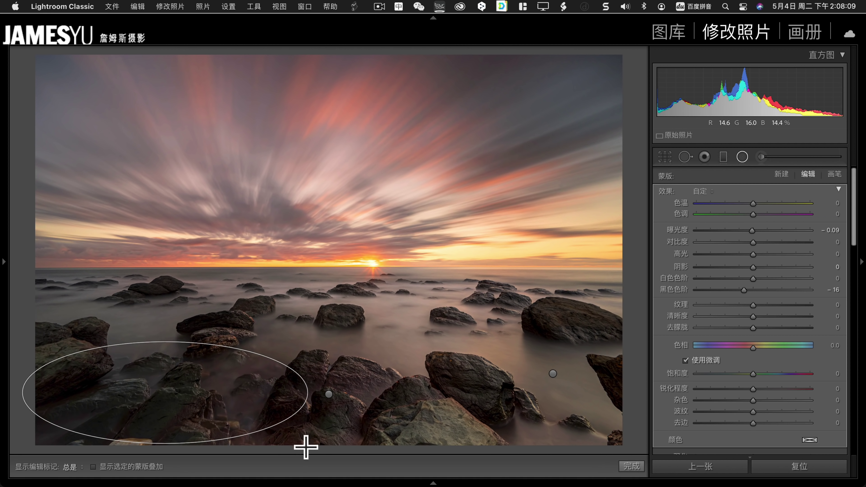
drag(340, 302, 507, 337)
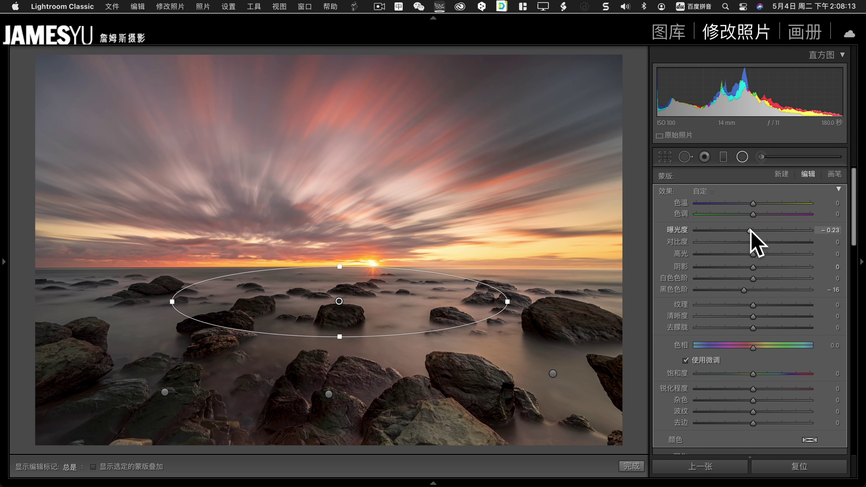
click(631, 467)
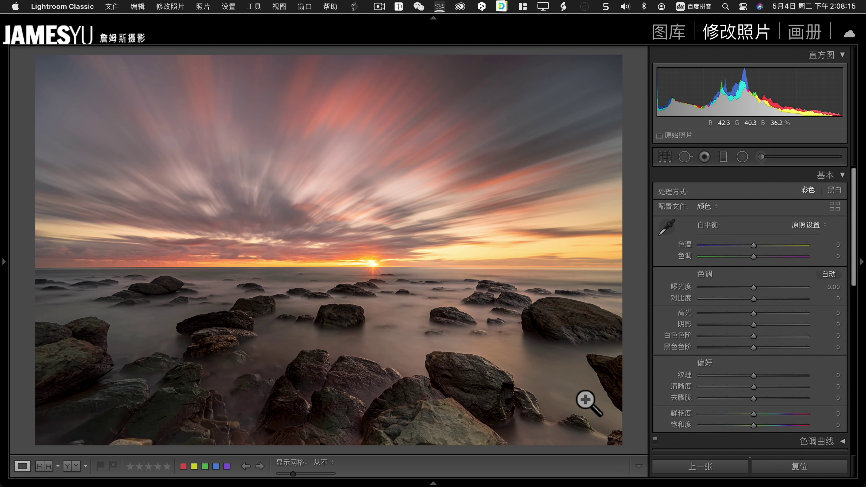
- Compare before and after with Y, then show and scroll the left Presets panel
key(y)
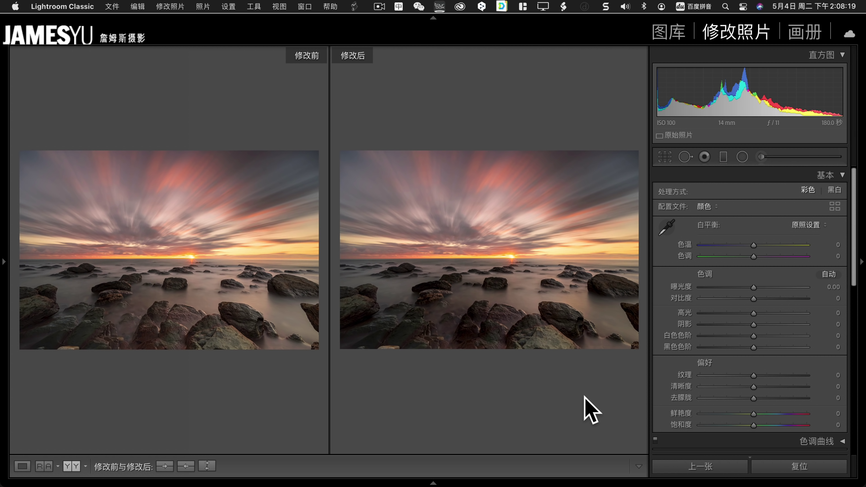
key(y)
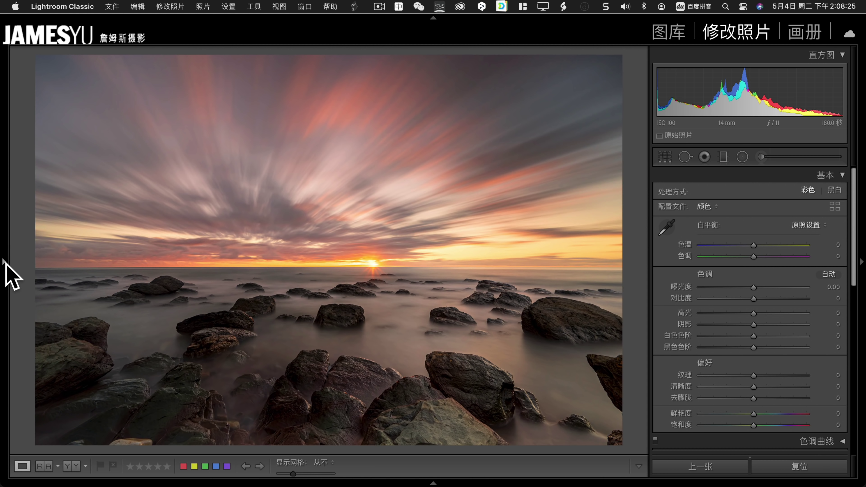
click(4, 261)
scroll(113, 333, down, 3)
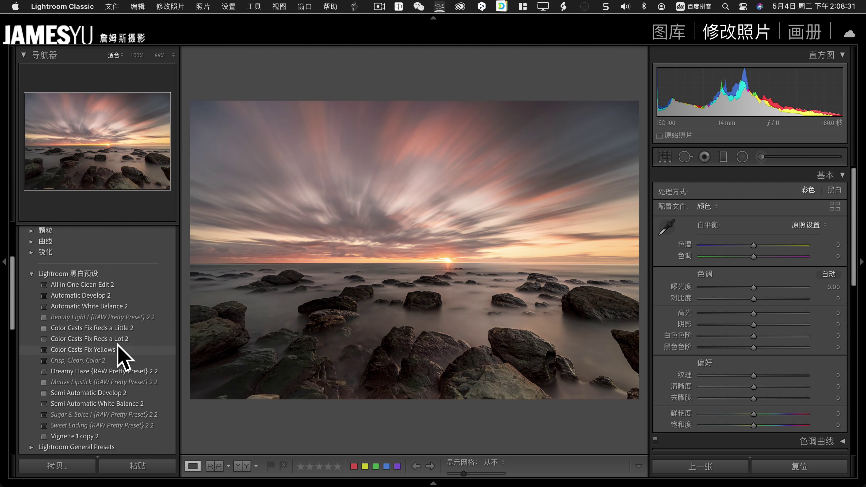
scroll(118, 337, down, 3)
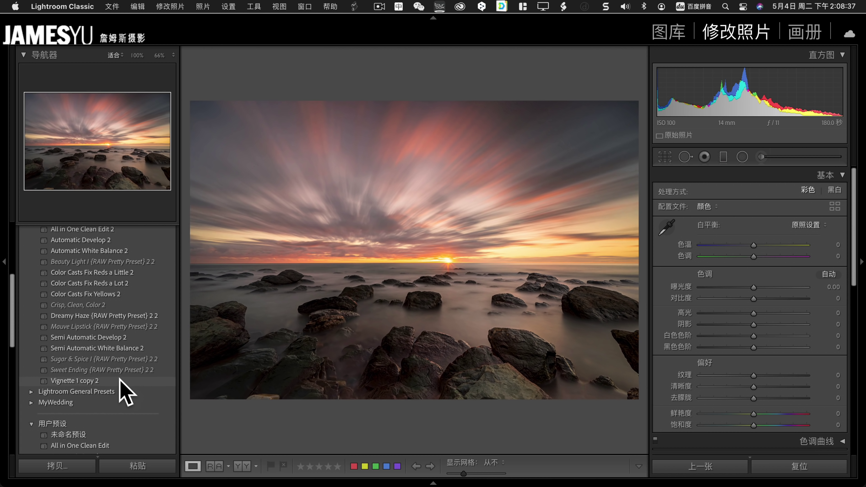
- Edit a copy with Lightroom adjustments in Photoshop 2021 and duplicate the background as 图层 1
right_click(367, 223)
mouse_move(404, 231)
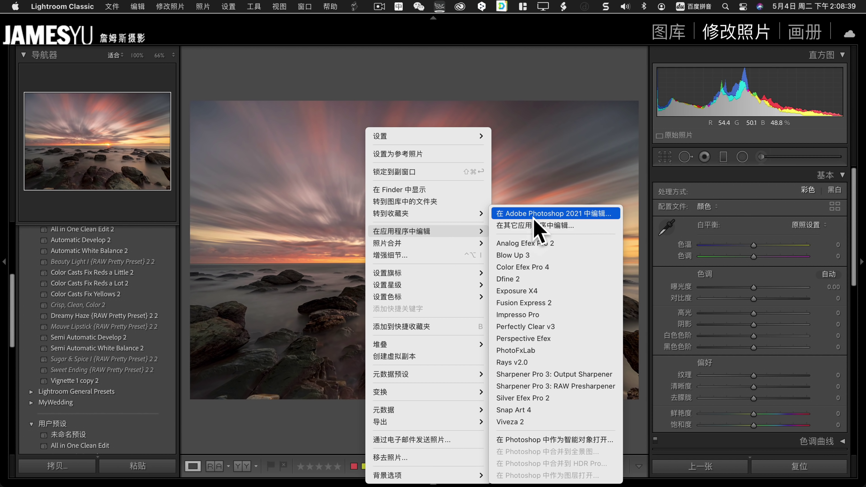
click(535, 214)
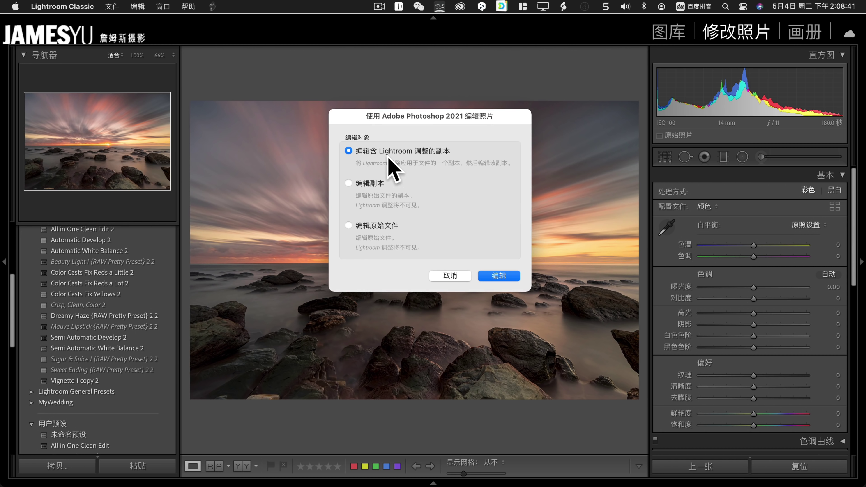
click(497, 277)
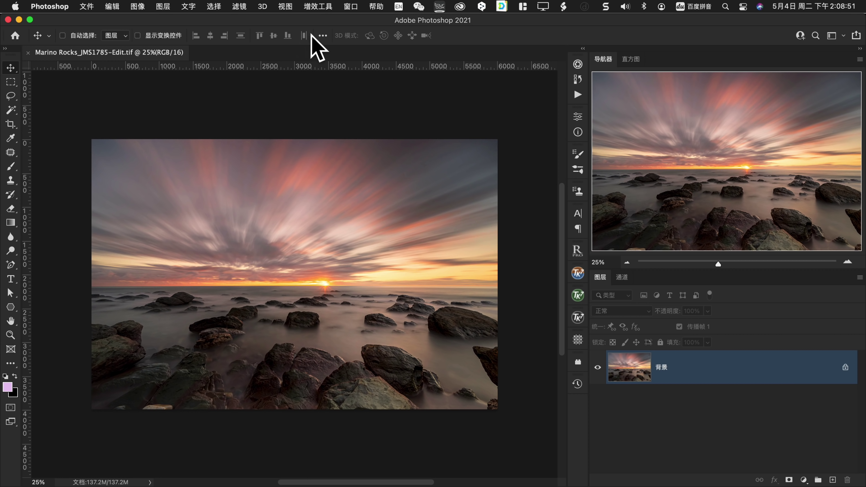
key(ctrl+j)
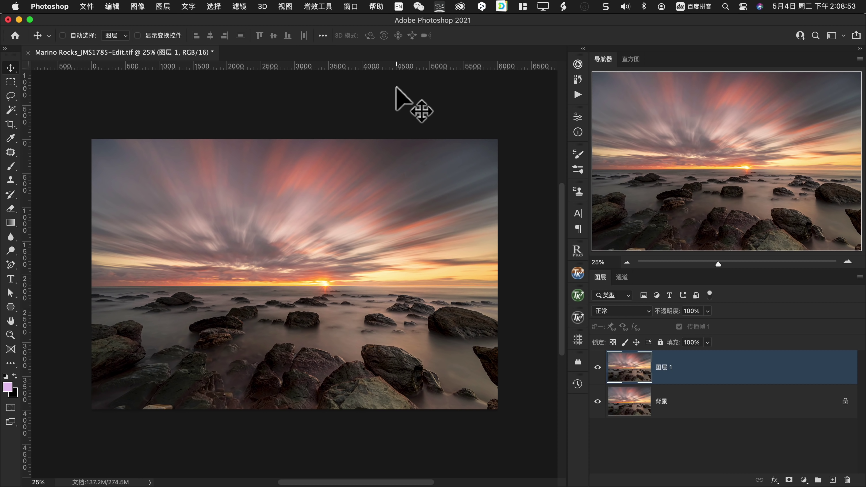
click(579, 296)
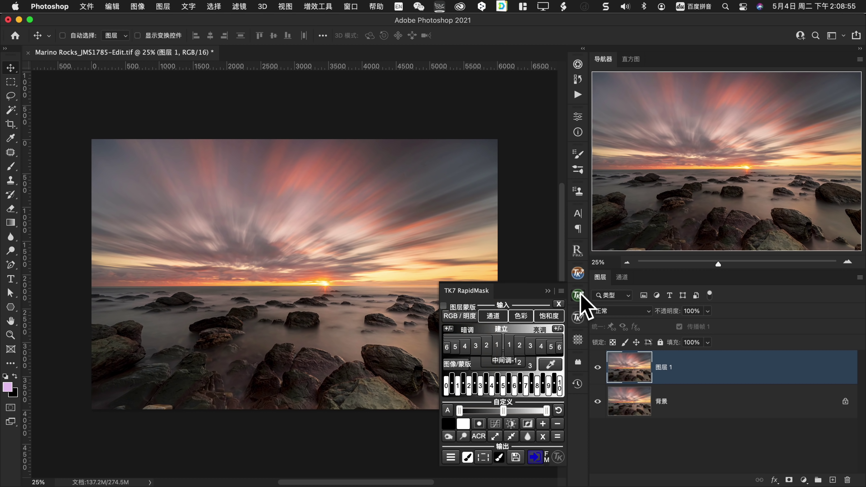
- Run the TK7 Orton glow action with a 10 pixel Gaussian Blur
click(578, 275)
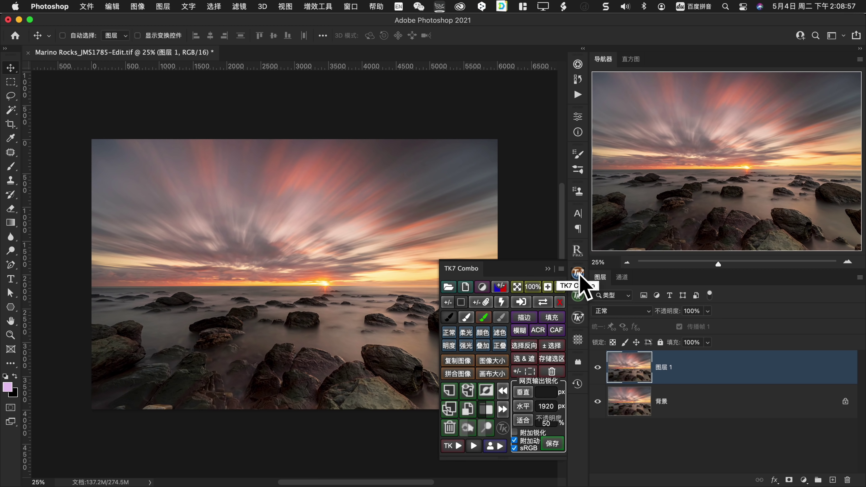
click(459, 446)
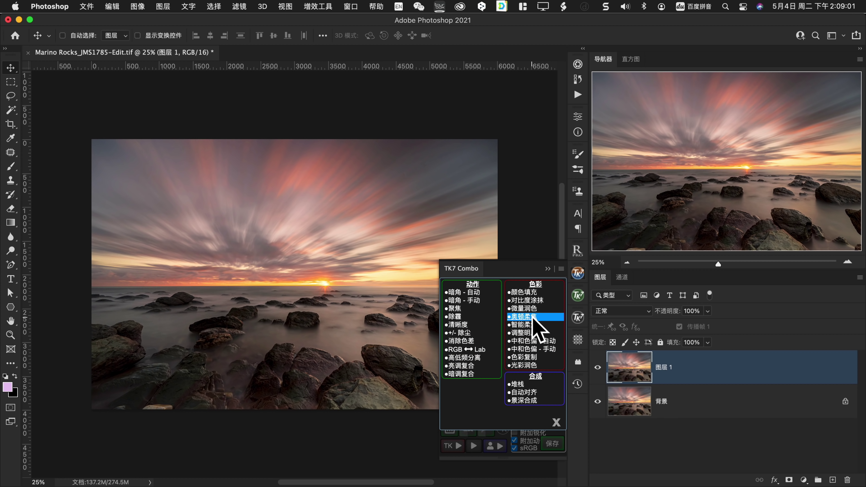
click(532, 319)
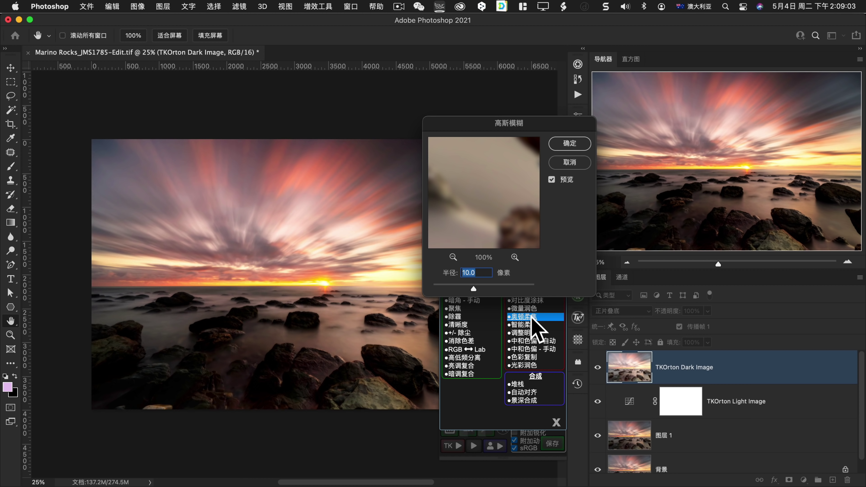
click(570, 143)
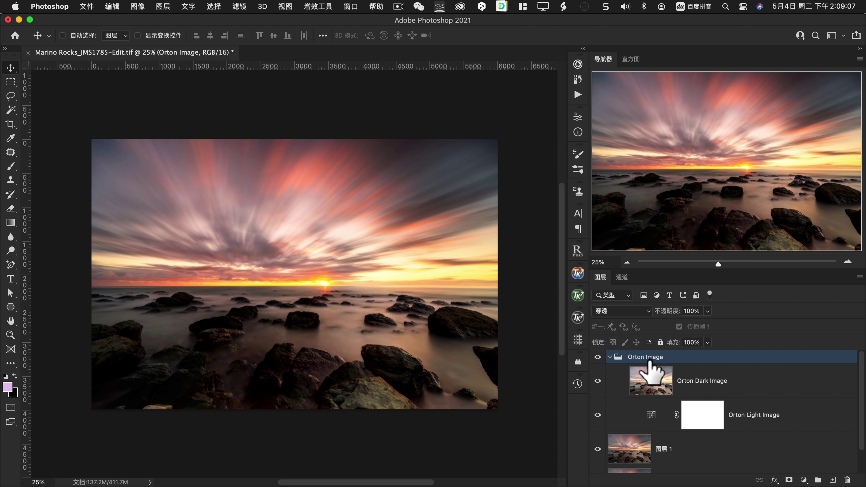
- Apply a TK7 RapidMask luminosity mask to the Orton Image group
click(579, 295)
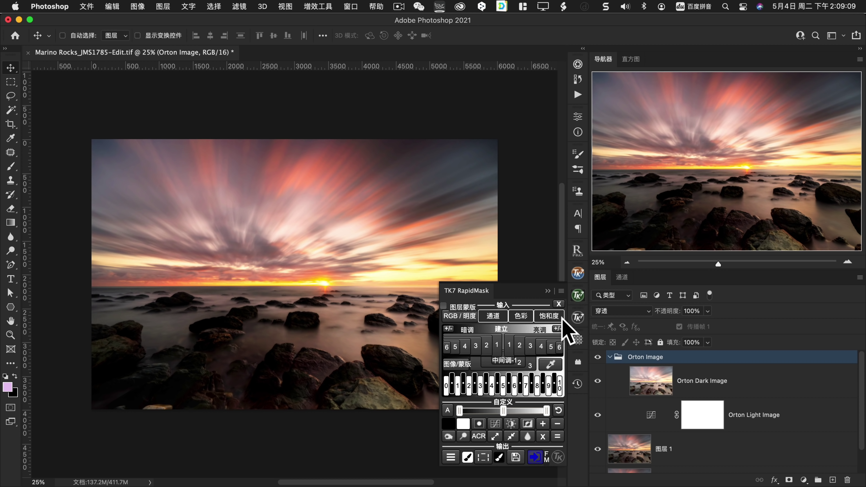
click(509, 346)
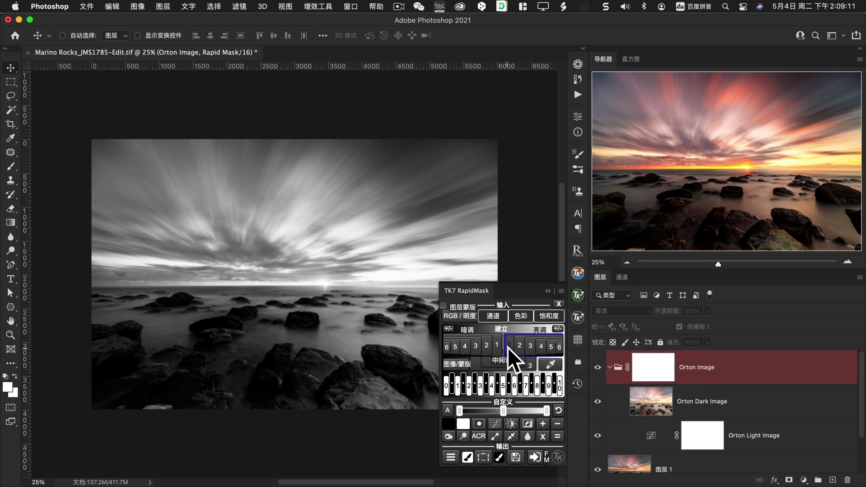
click(535, 458)
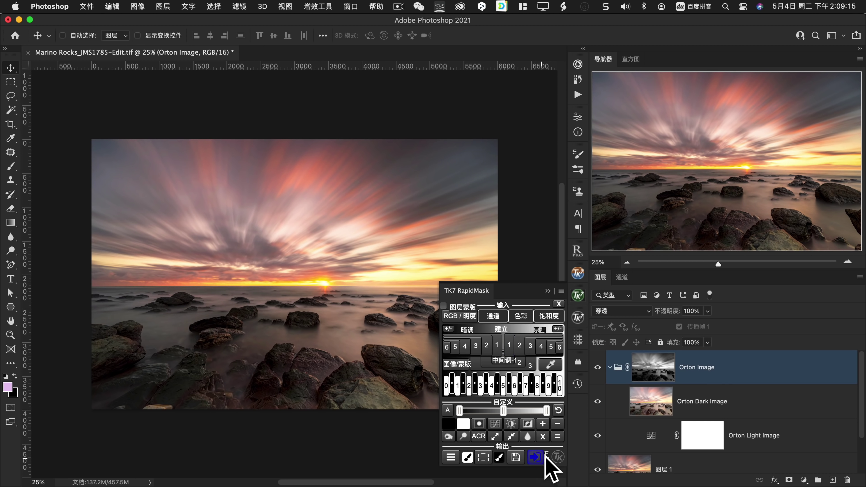
- Toggle the Orton effect off and on to compare, then collapse the group
click(597, 367)
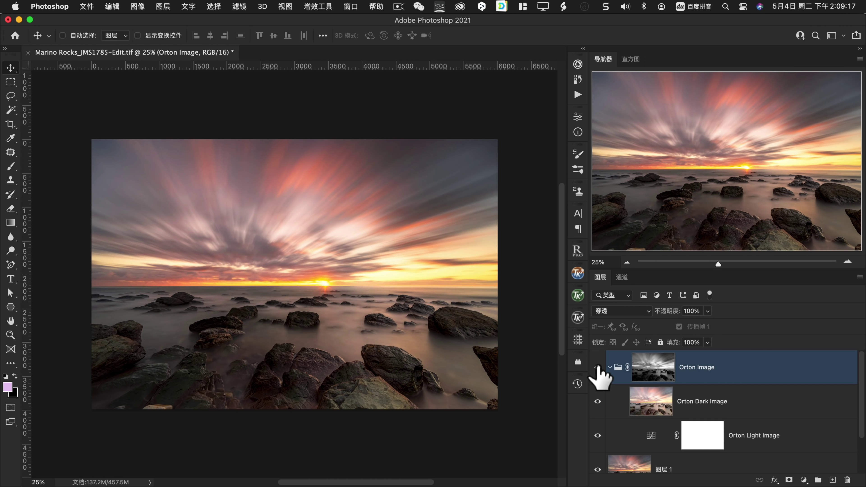
click(597, 367)
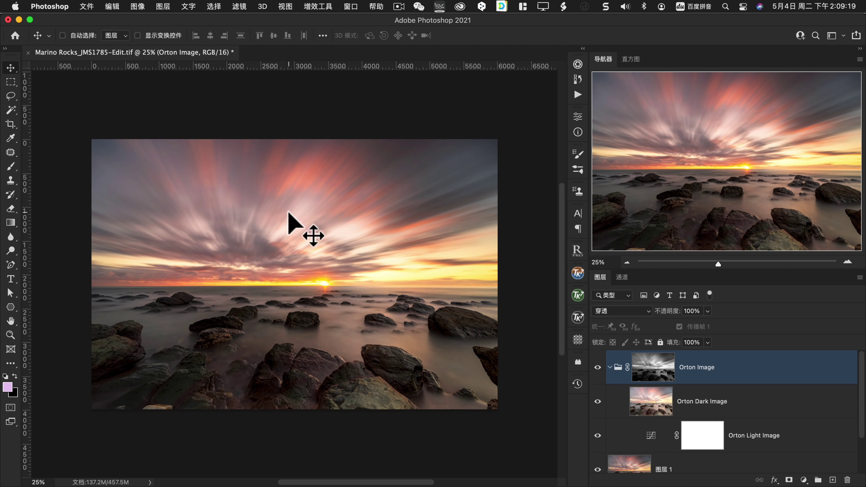
click(598, 368)
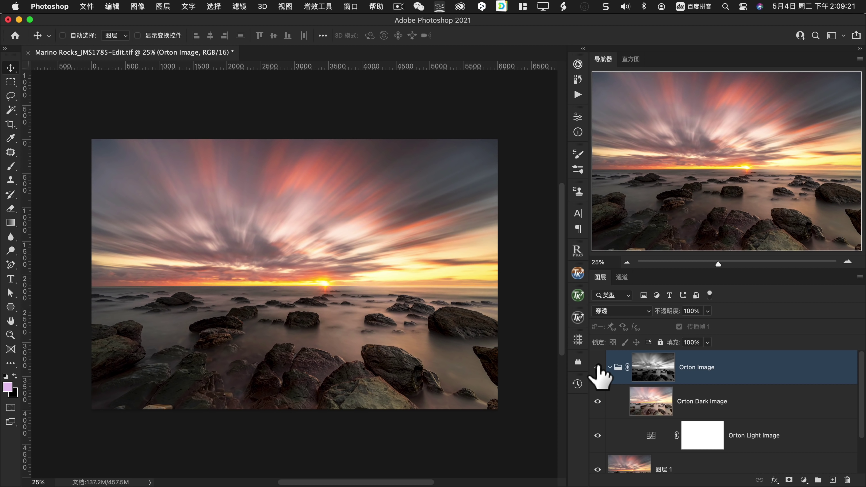
click(598, 367)
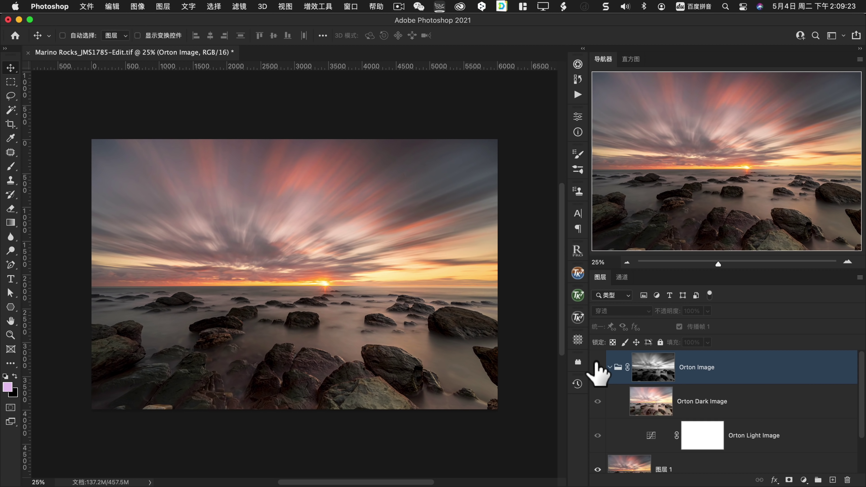
click(598, 368)
click(598, 367)
click(610, 367)
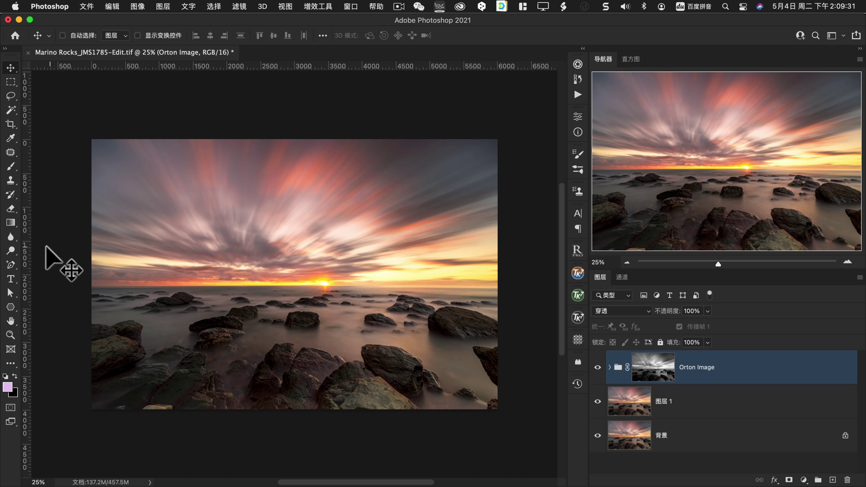
- Try and undo a gradient on the Orton mask, then nest Orton Image in new group 组 1
click(11, 223)
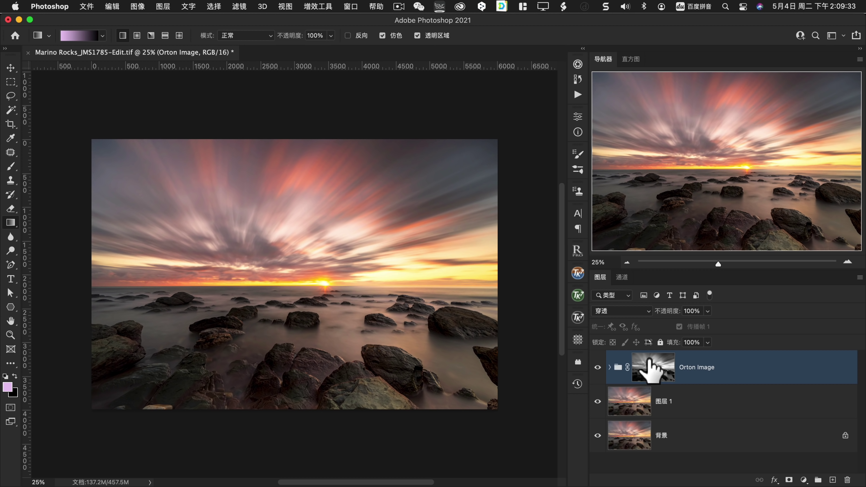
click(651, 366)
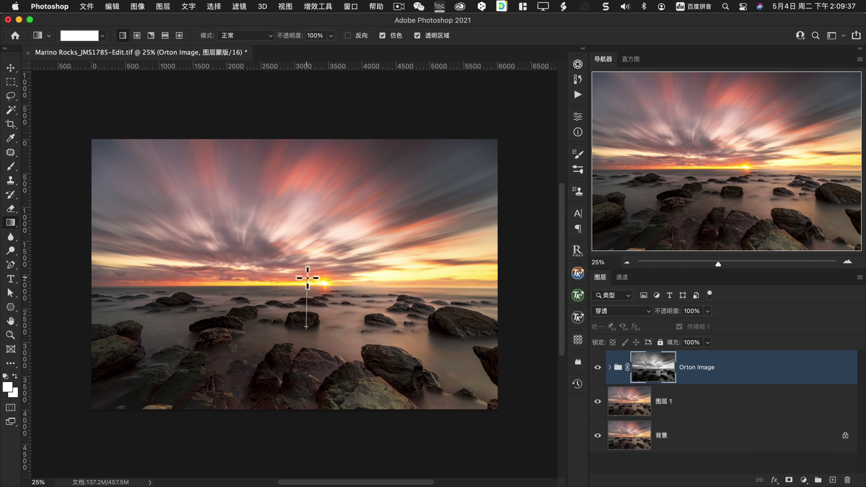
drag(305, 290, 305, 291)
key(super+z)
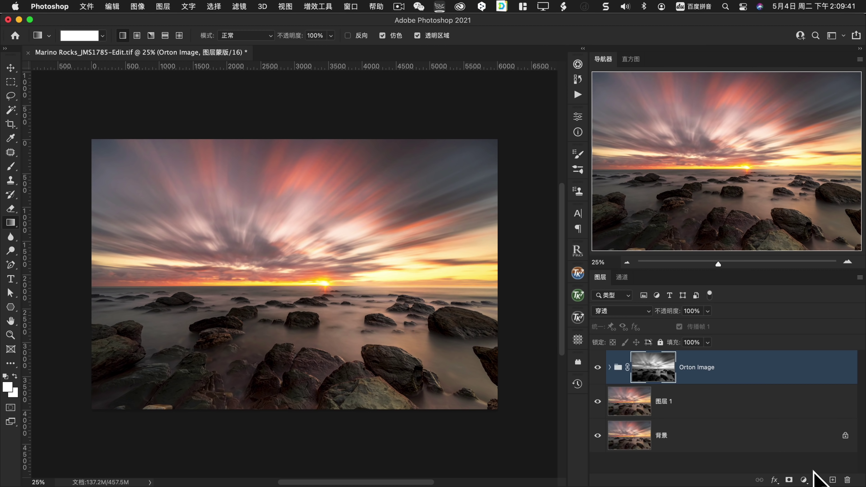
click(818, 480)
mouse_move(620, 379)
mouse_down()
mouse_move(626, 361)
mouse_move(663, 358)
mouse_up()
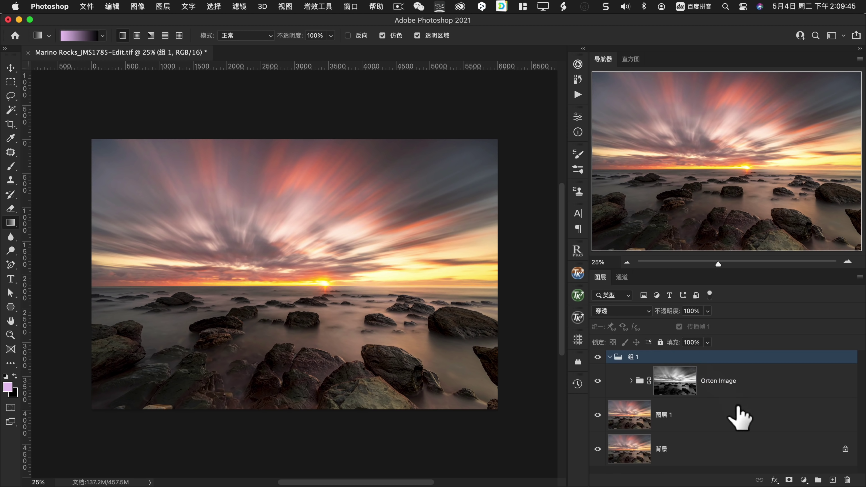
- Add a white mask to 组 1 and select the black-to-white gradient preset
click(790, 479)
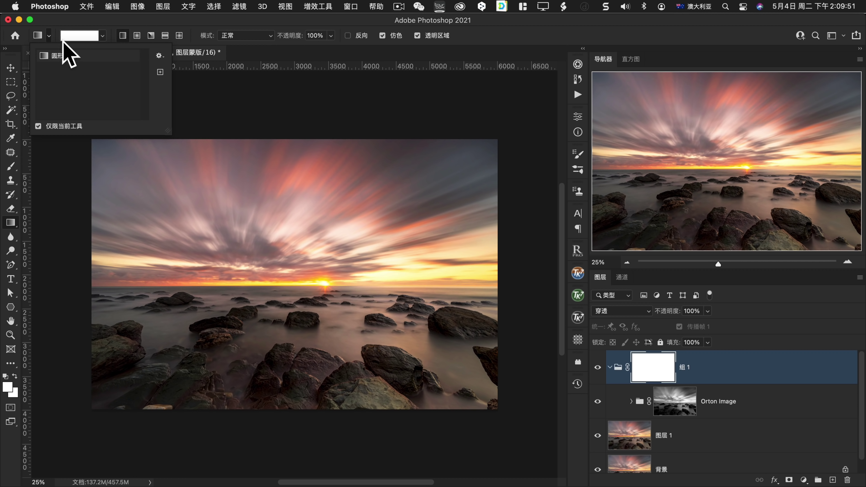
click(88, 36)
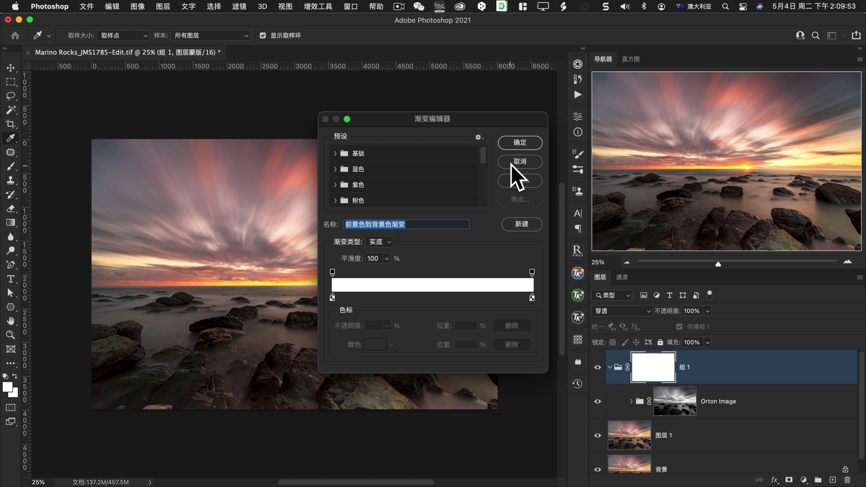
click(512, 163)
click(102, 35)
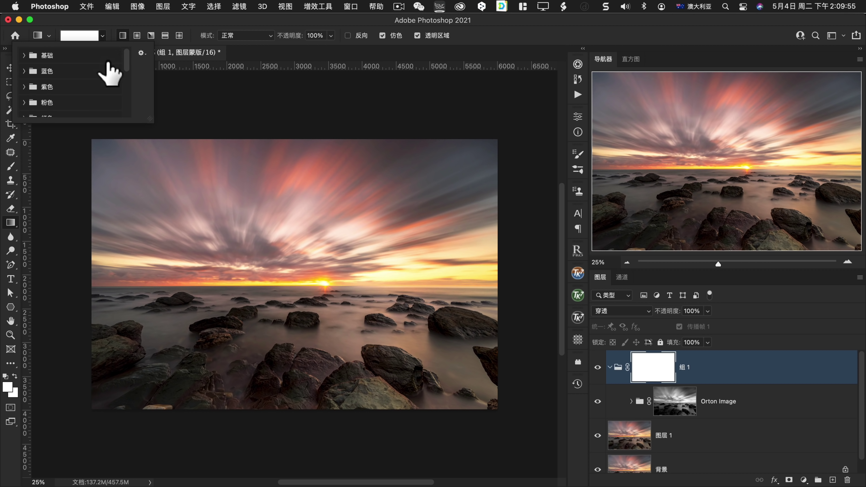
click(29, 56)
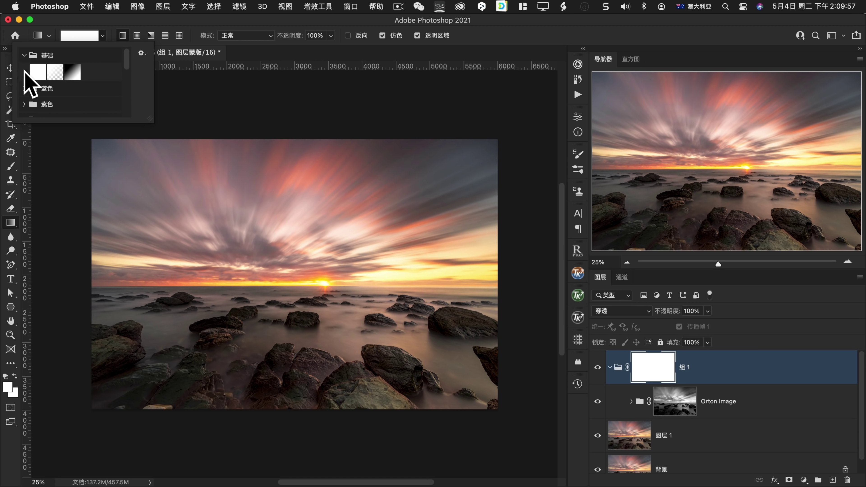
click(73, 72)
click(204, 103)
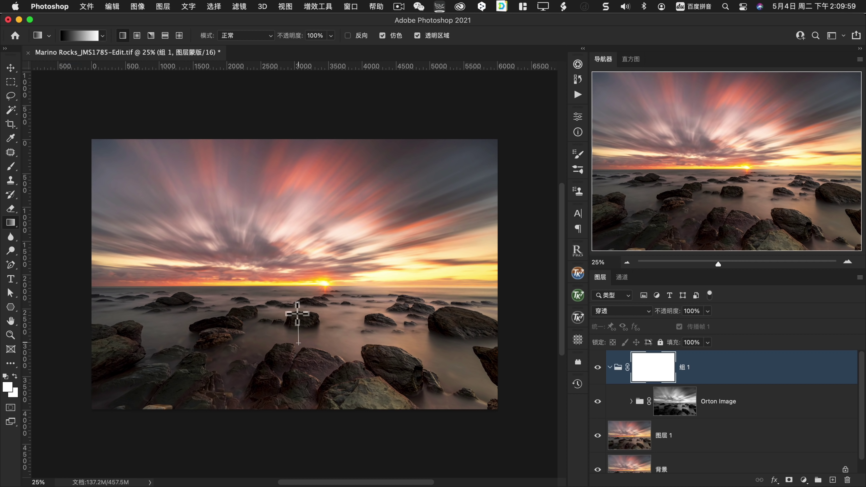
- Draw the mask gradient from the rocks up to the horizon and compare visibility
drag(299, 237, 301, 264)
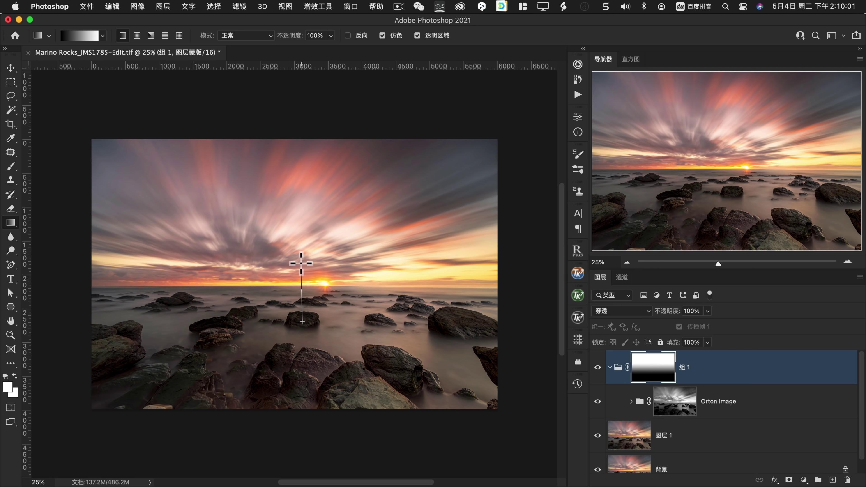
mouse_move(302, 321)
mouse_down()
mouse_move(301, 263)
mouse_move(305, 309)
mouse_up()
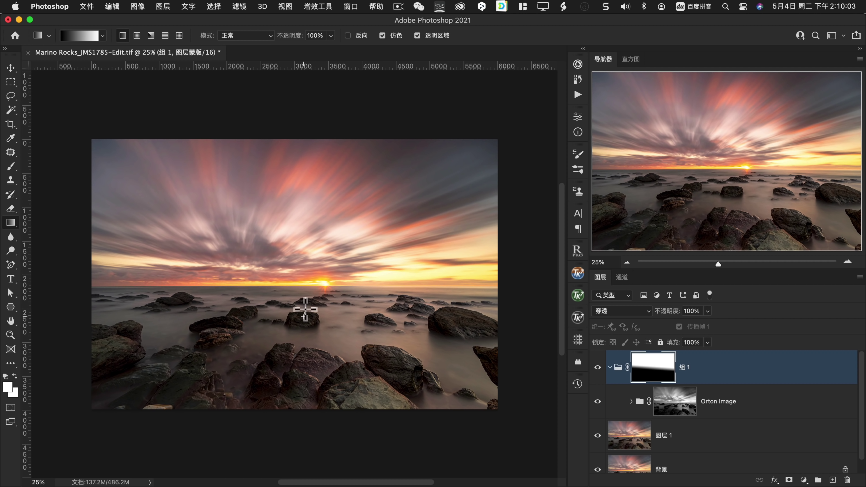
click(597, 368)
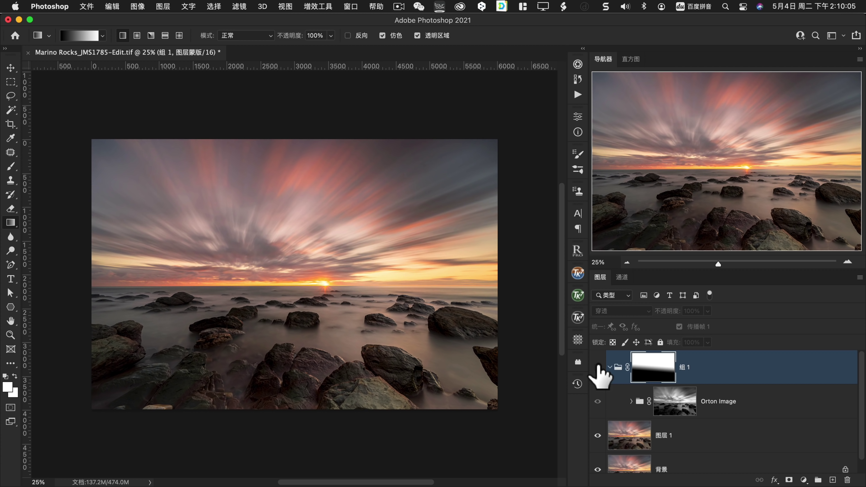
click(598, 368)
click(597, 367)
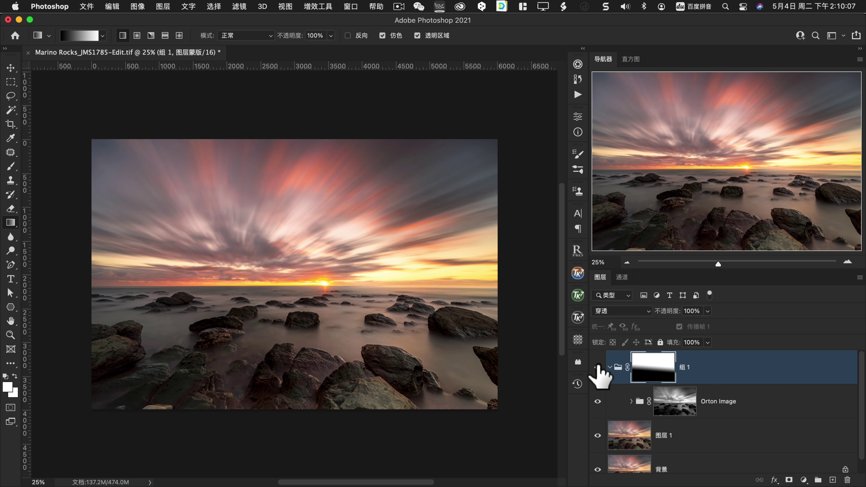
click(598, 367)
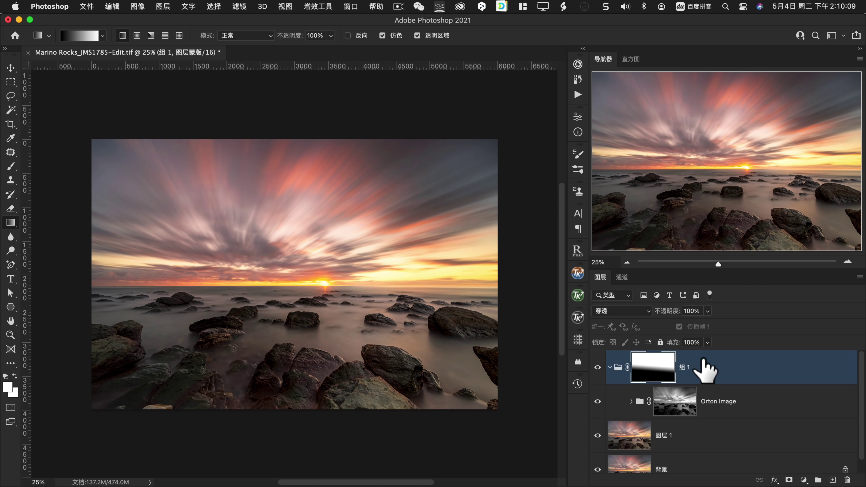
- Set the 组 1 group's Fill to 90%, checking it against the hidden state
click(708, 342)
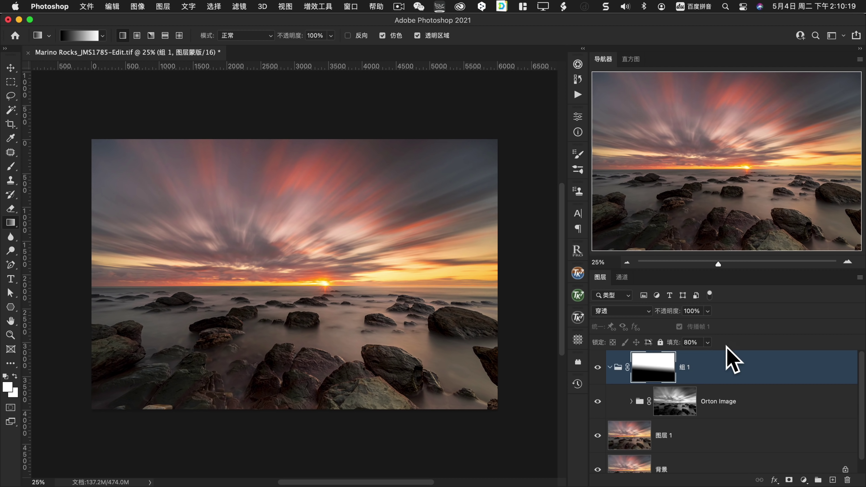
click(598, 367)
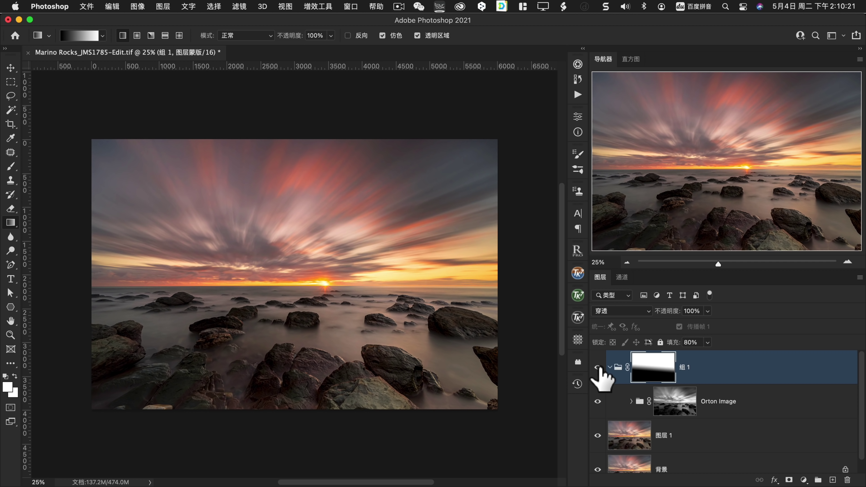
click(597, 368)
click(690, 343)
text(90)
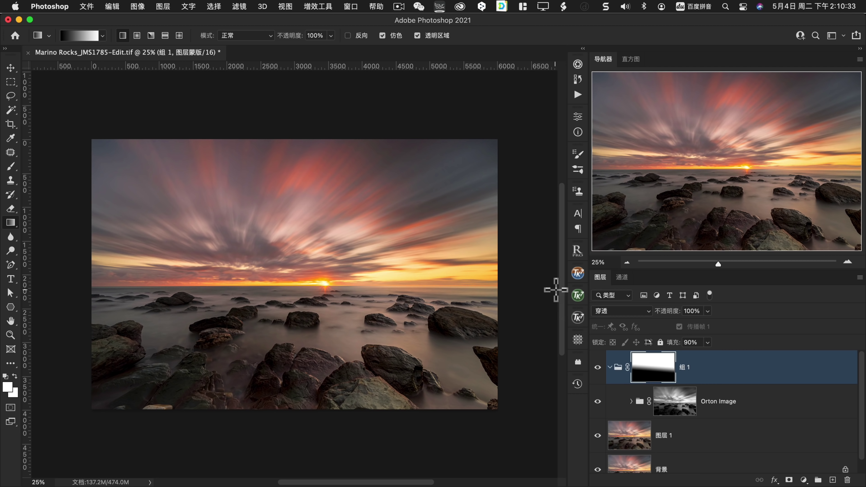
- Run TK7 web sharpening for a 1920 px copy, then hide Sharpen #2 in TK Web-Sharpening
click(578, 273)
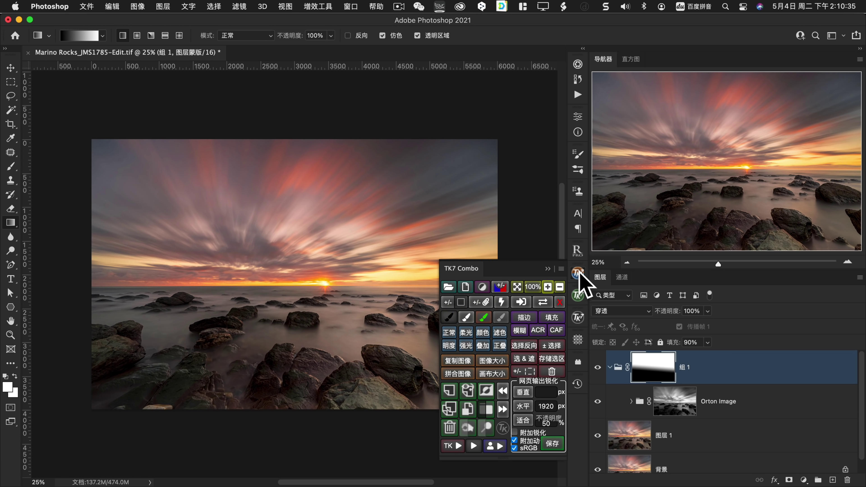
click(495, 446)
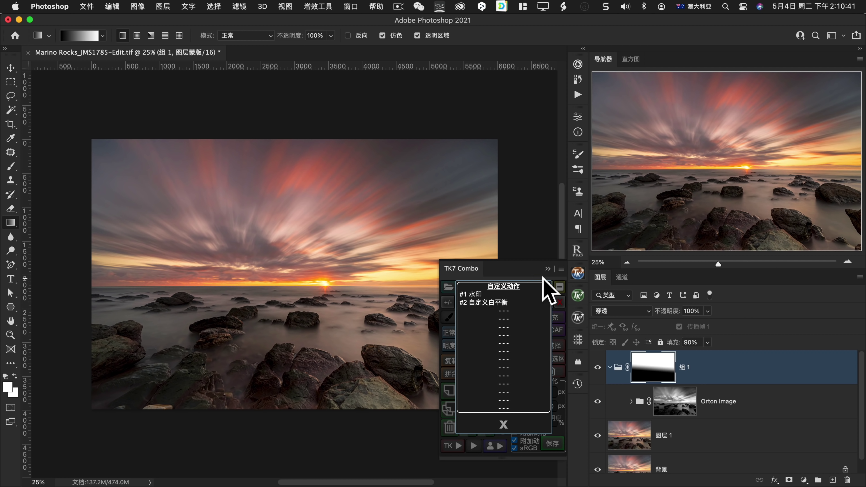
click(561, 436)
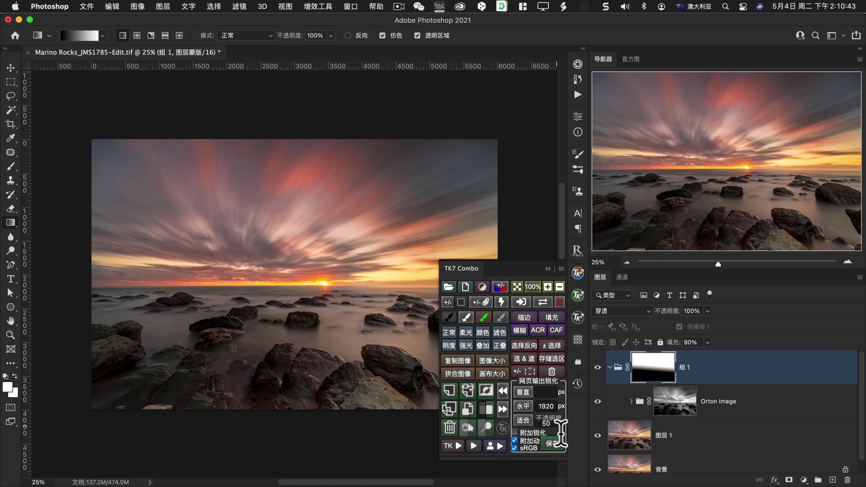
click(528, 408)
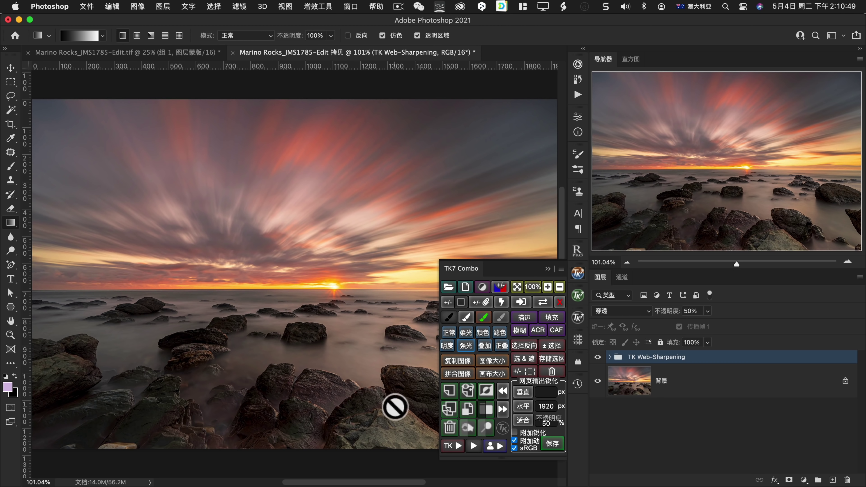
click(394, 409)
click(479, 198)
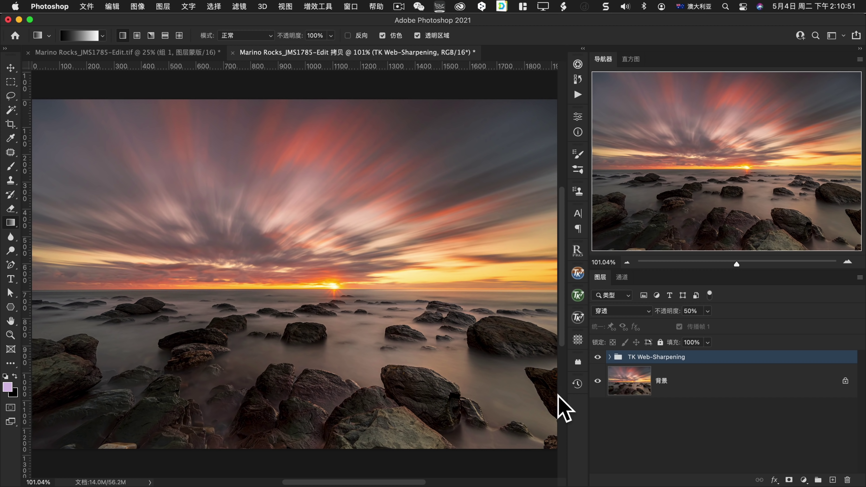
click(610, 357)
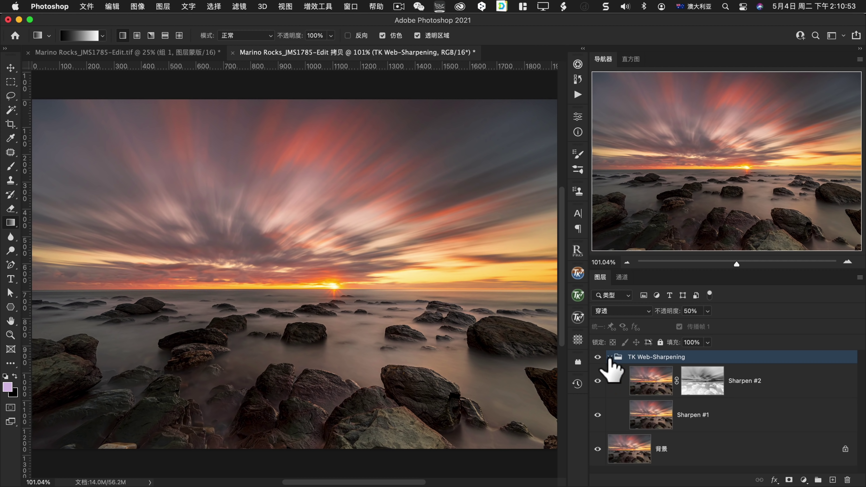
click(598, 381)
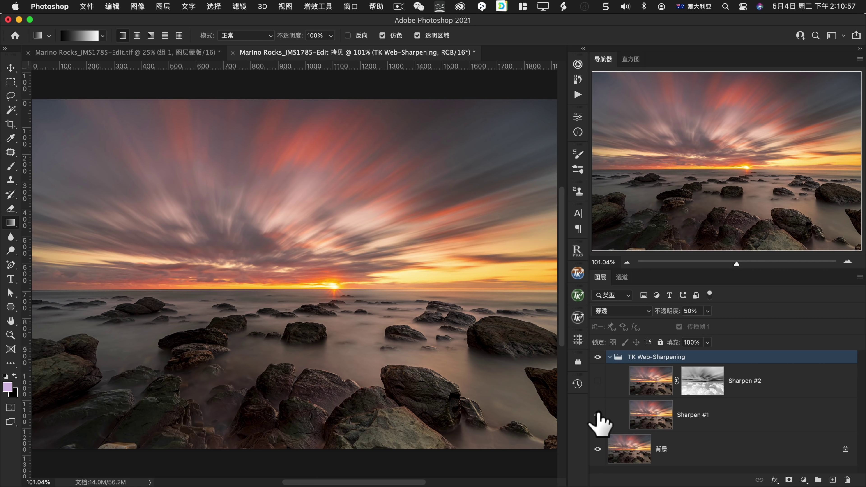
- Run TK7 custom action #1 to add the name watermark text layer
click(579, 274)
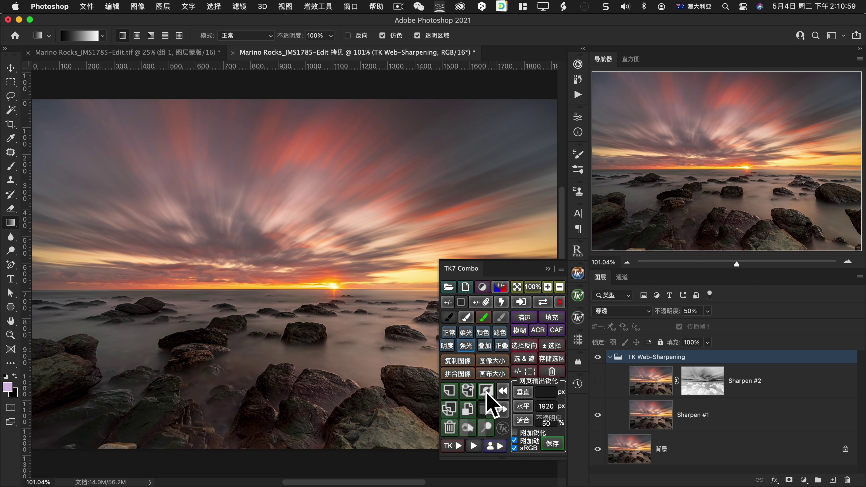
click(495, 445)
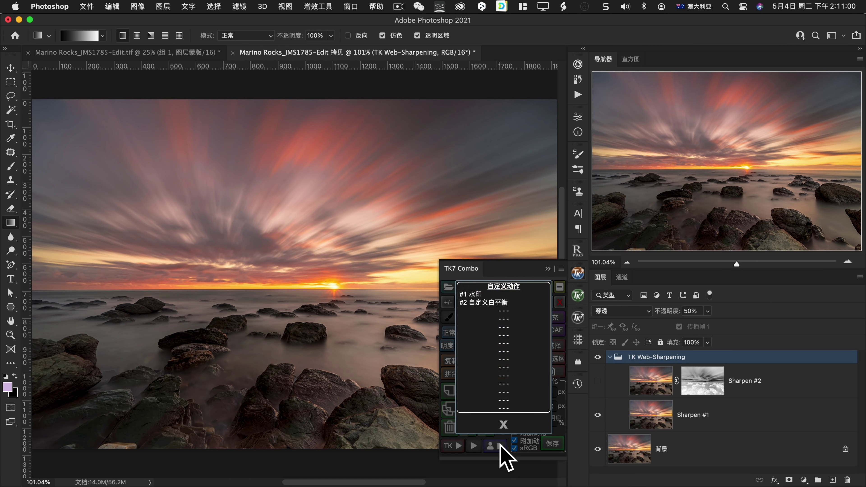
click(481, 295)
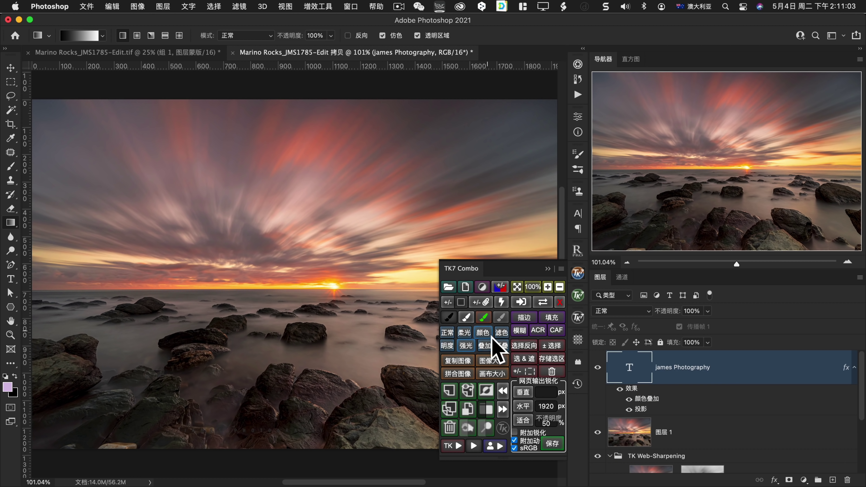
click(691, 375)
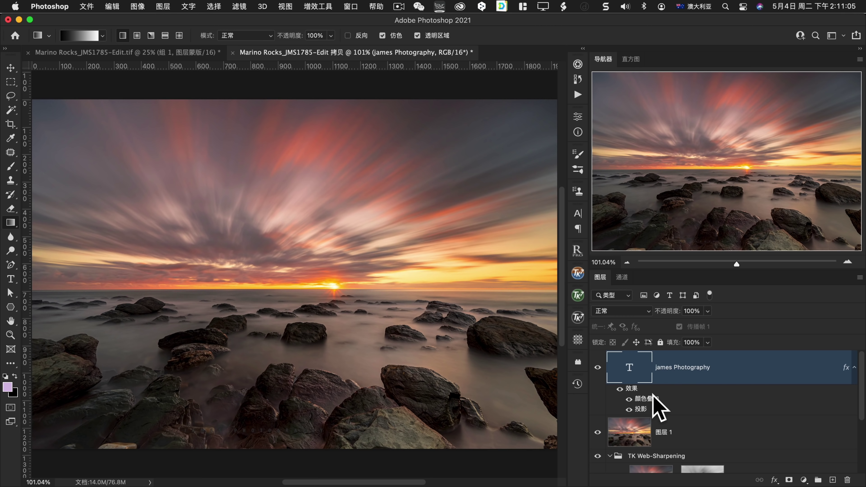
- Change the watermark's Color Overlay to light grey
double_click(646, 399)
click(545, 136)
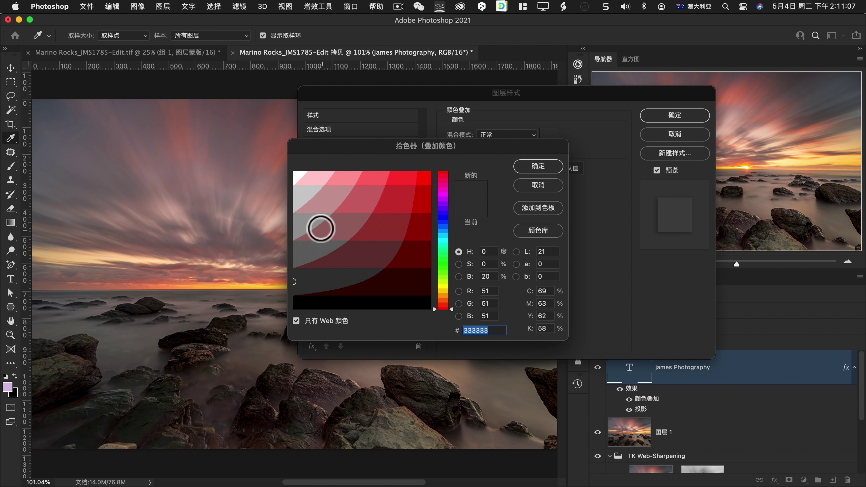
click(304, 201)
click(538, 167)
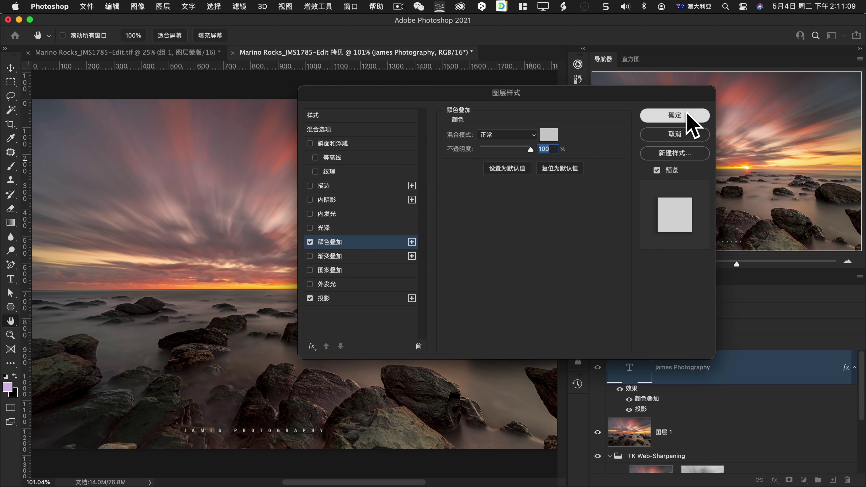
click(687, 115)
- Move the watermark right along the bottom edge and zoom out to the whole image
key(v)
mouse_move(248, 440)
mouse_down()
mouse_move(289, 444)
mouse_move(286, 431)
mouse_up()
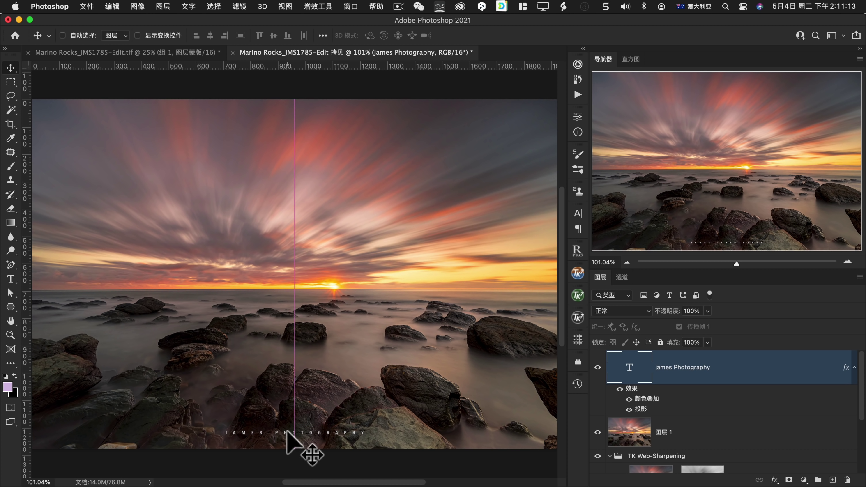
key(super+minus)
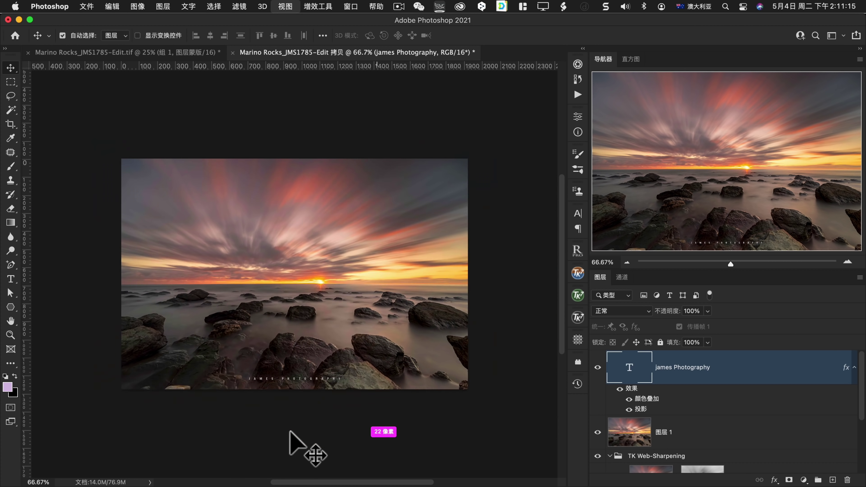
key(super+minus)
key(super+alt+shift+s)
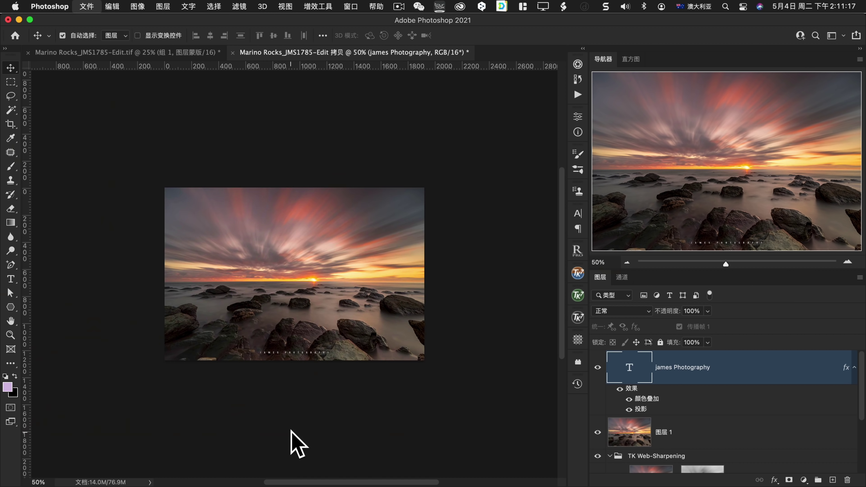
- Save Marino-Rocks_JMS1785-S.jpg into the 2021 > Adelaide folder, then close the copy unsaved
click(629, 473)
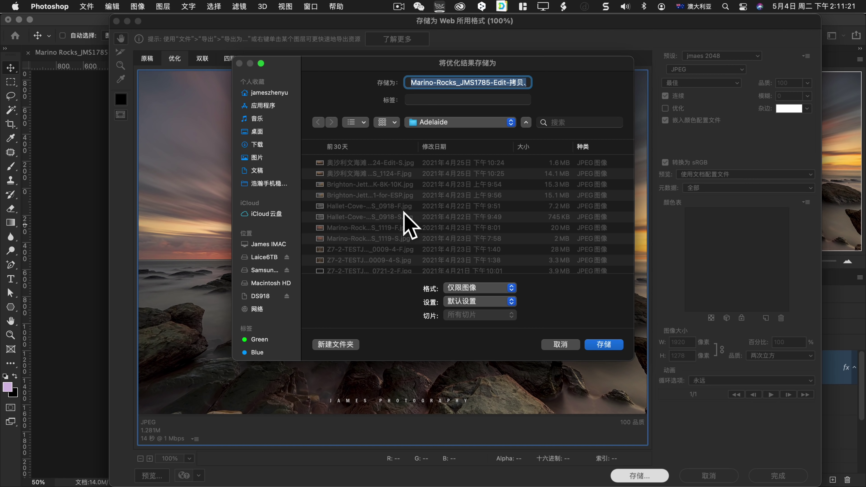
click(463, 127)
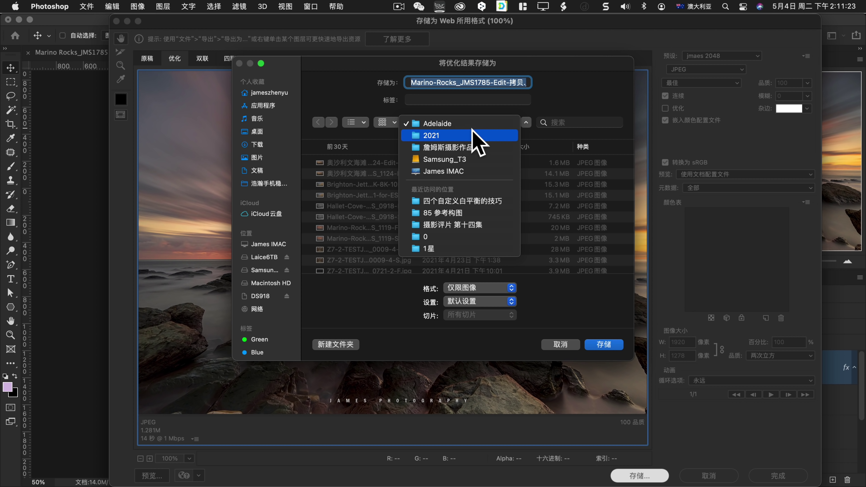
click(472, 133)
double_click(345, 164)
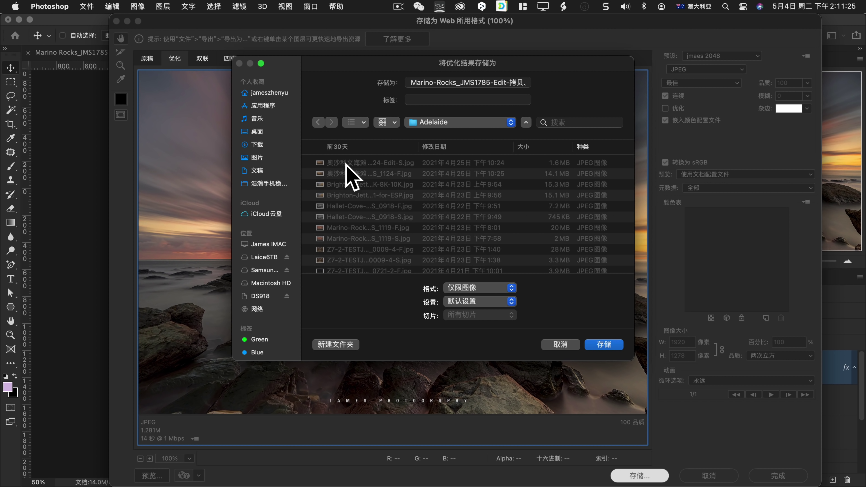
click(479, 83)
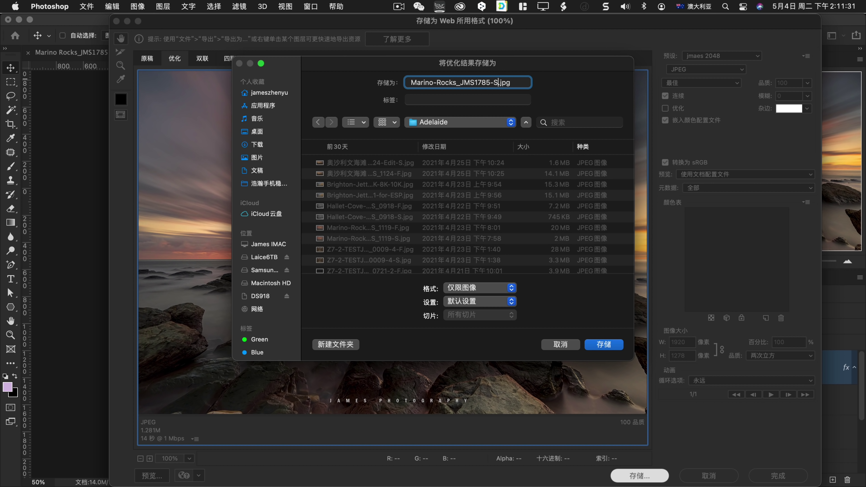
key(Return)
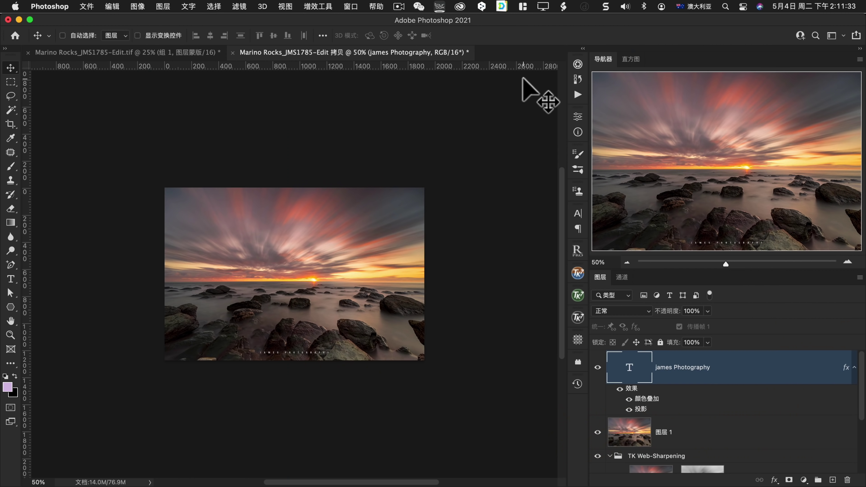
click(233, 52)
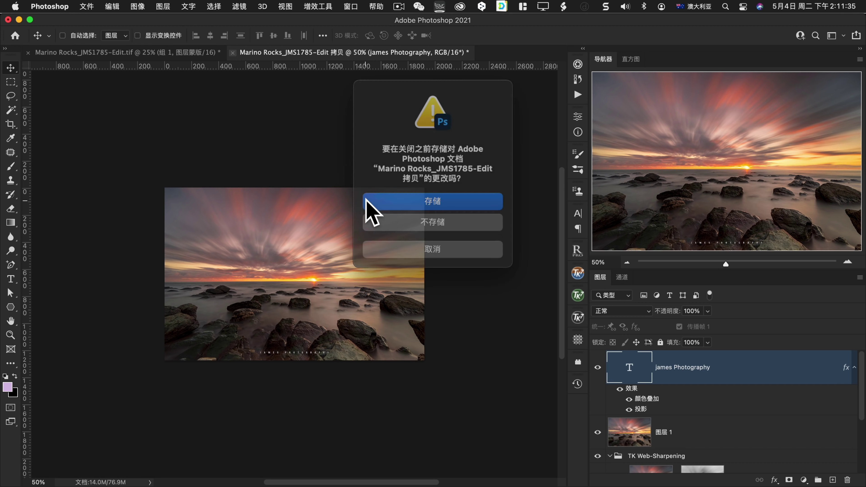
click(409, 215)
- Export the full-size image via Save for Web as Marino-Rocks_JMS1785-F.jpg
key(super+s)
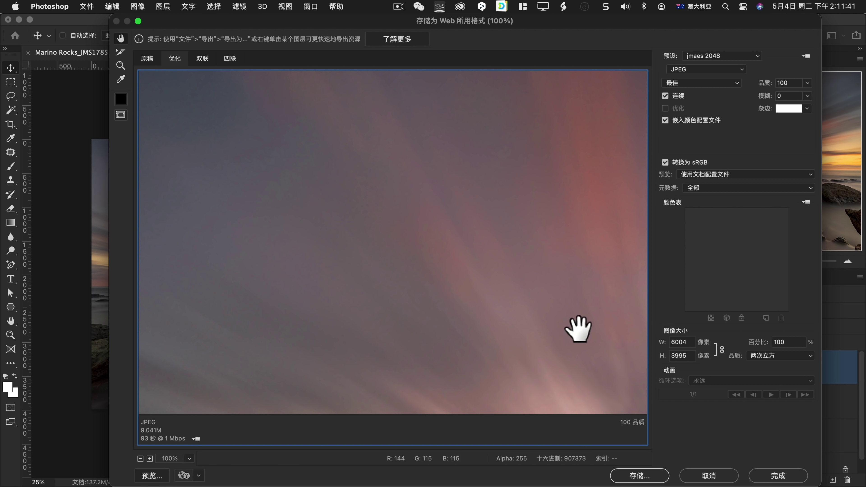
mouse_move(568, 335)
mouse_down()
mouse_move(418, 242)
mouse_move(449, 233)
mouse_up()
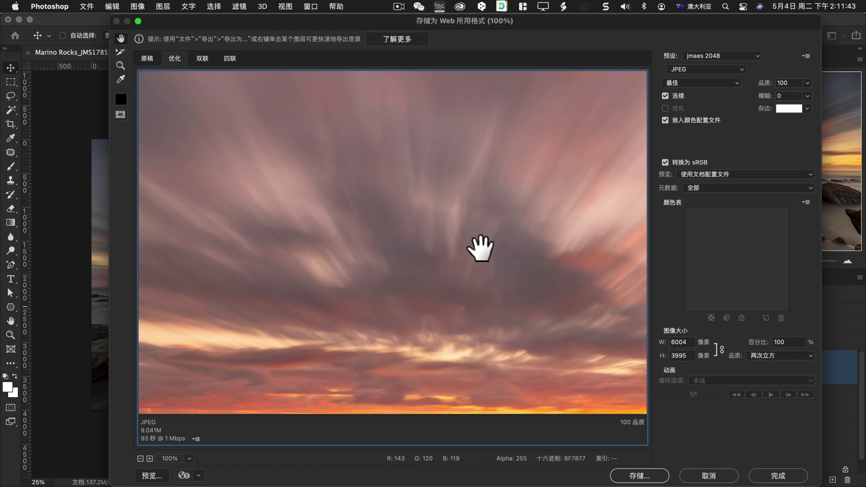
click(656, 476)
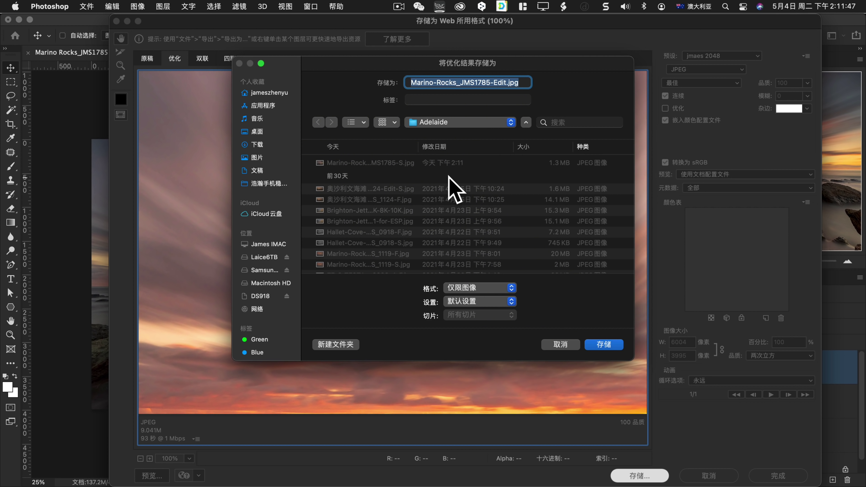
click(504, 82)
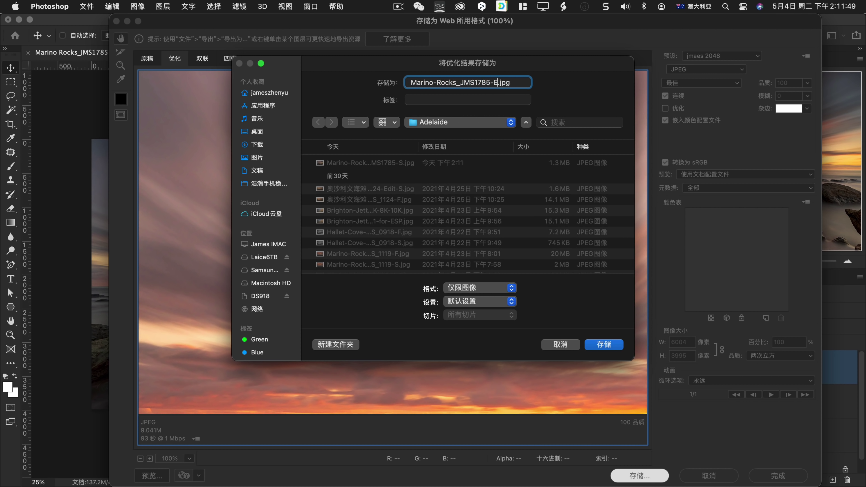
text(F)
key(Return)
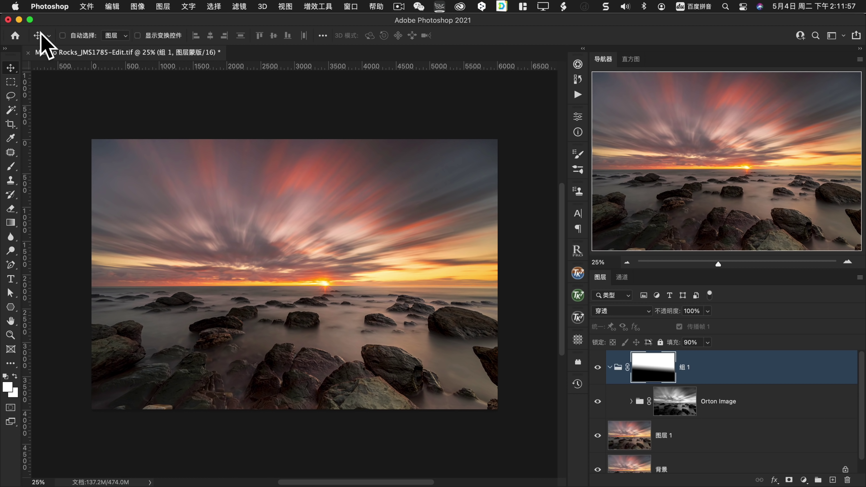
- Close the layered document, saving it as Marino Rocks_JMS1785-Edit-Edit.tif
click(28, 52)
click(443, 197)
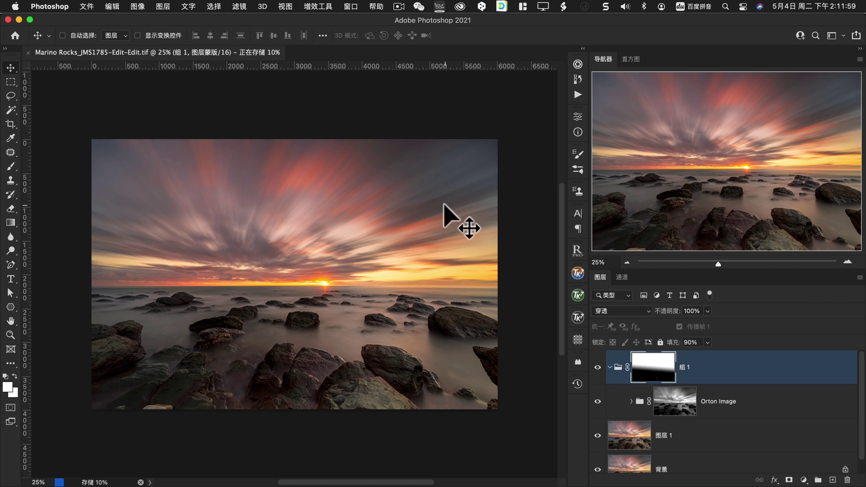
click(23, 473)
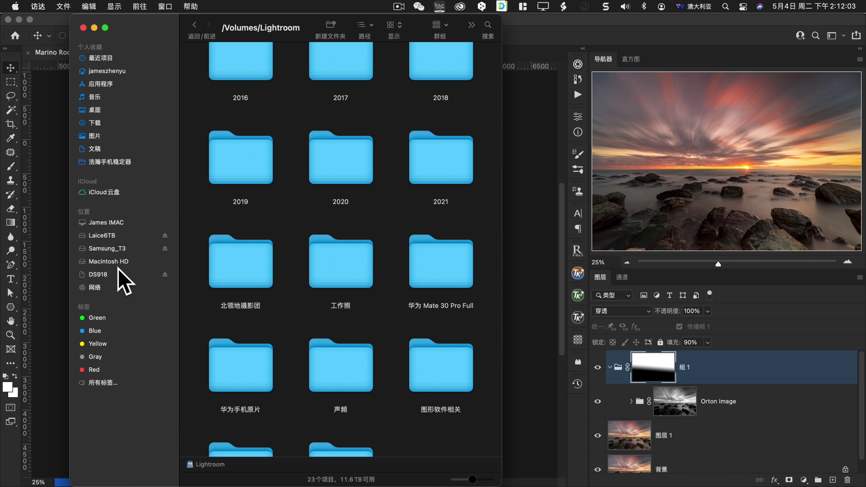
- Browse Samsung_T3 > 詹姆斯摄影作品集 > 2021 > Adelaide to find the exported JPEGs
click(116, 249)
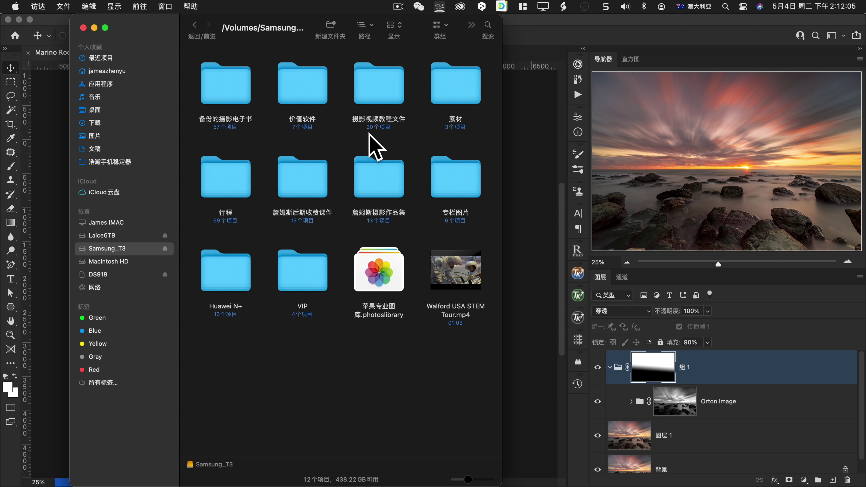
double_click(381, 187)
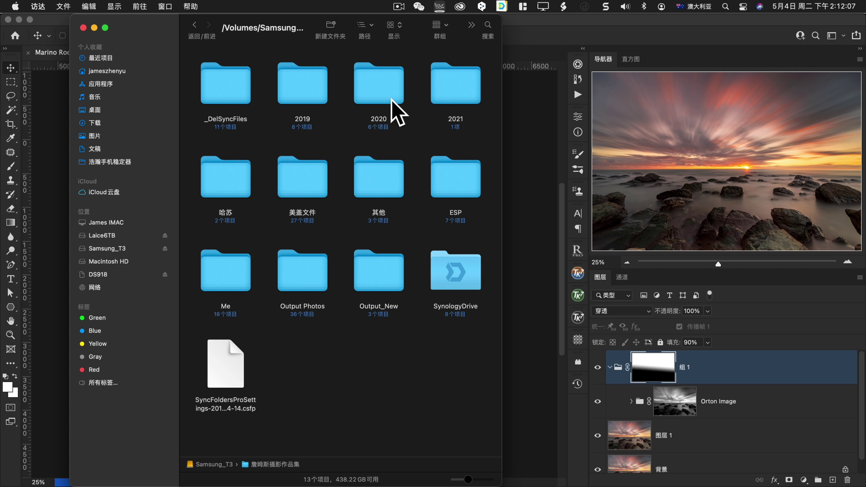
click(456, 92)
double_click(462, 102)
double_click(237, 102)
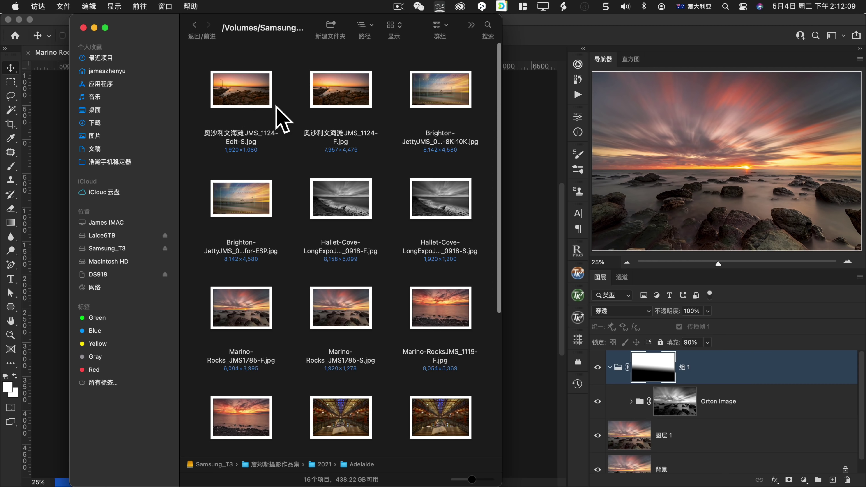
scroll(333, 229, down, 3)
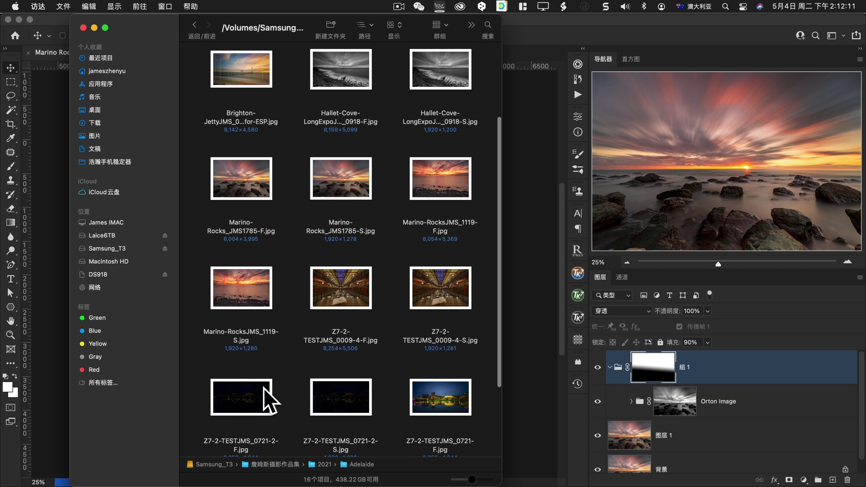
- AirDrop the web-size Marino-Rocks_JMS1785-S.jpg to the iPhone
click(112, 457)
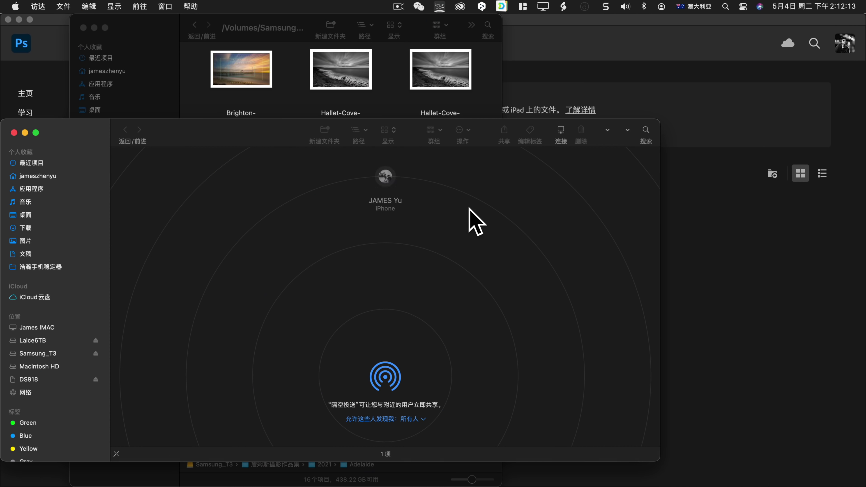
drag(416, 135, 767, 178)
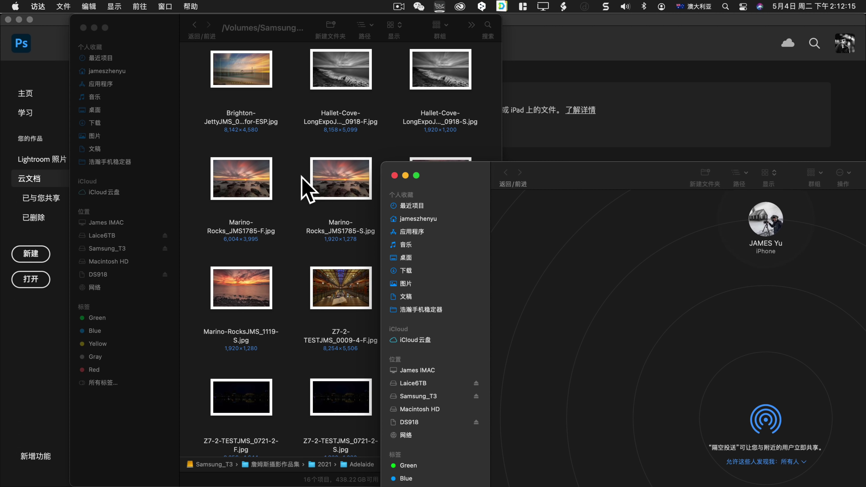
mouse_move(340, 181)
mouse_down()
mouse_move(764, 224)
mouse_move(764, 239)
mouse_up()
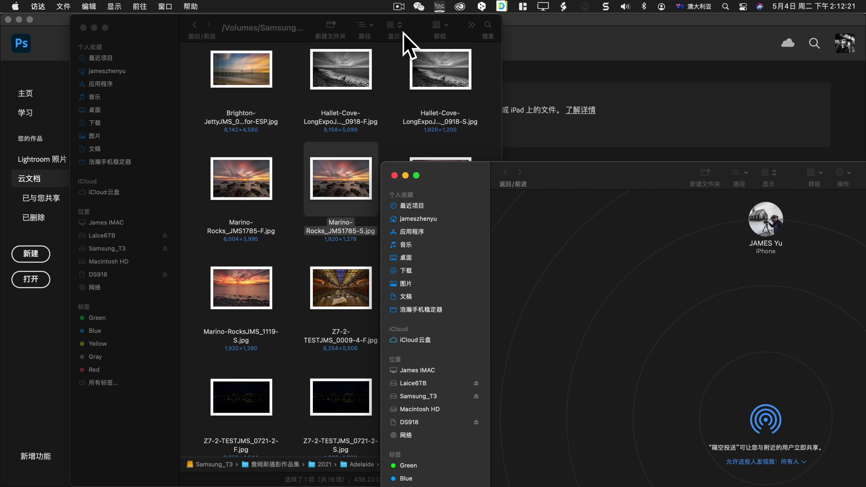
- Close the Adelaide folder and AirDrop windows
click(398, 7)
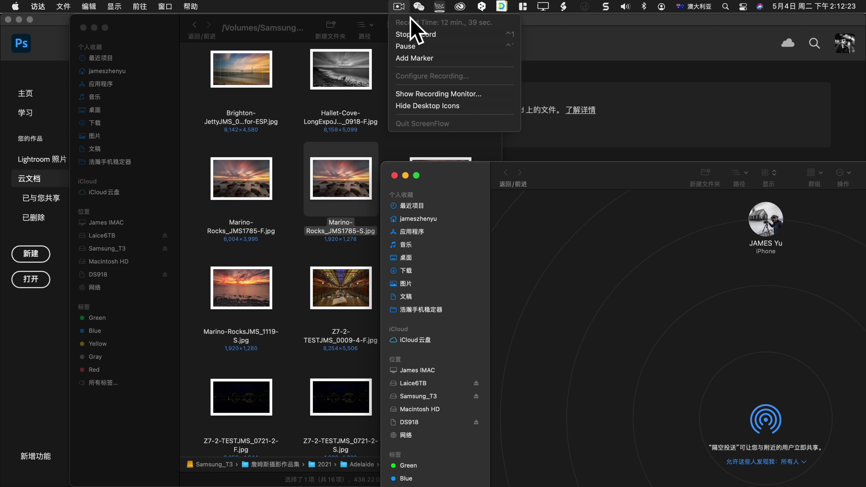
click(363, 24)
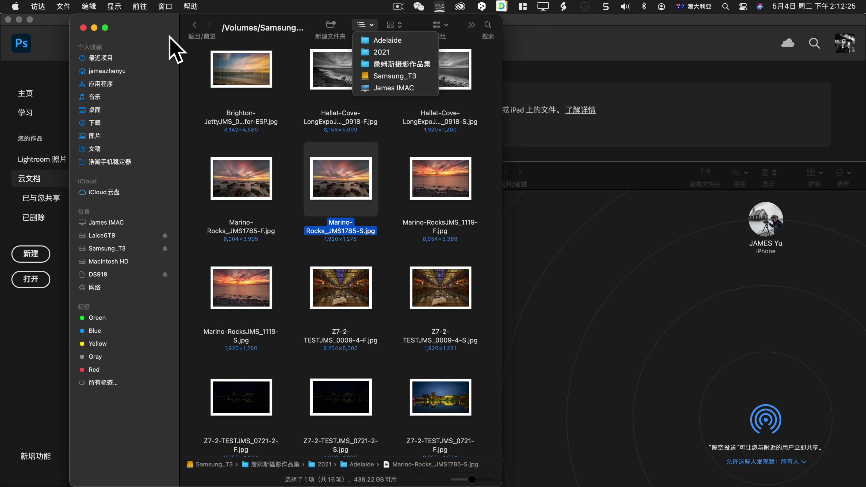
click(83, 28)
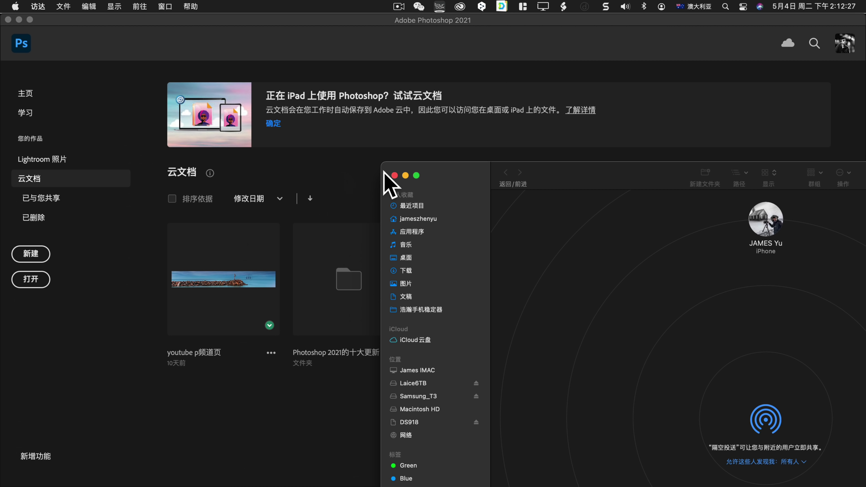
click(395, 175)
- Reset all Develop adjustments on the original Marino Rocks_JMS1785.NEF in Lightroom Classic
click(186, 464)
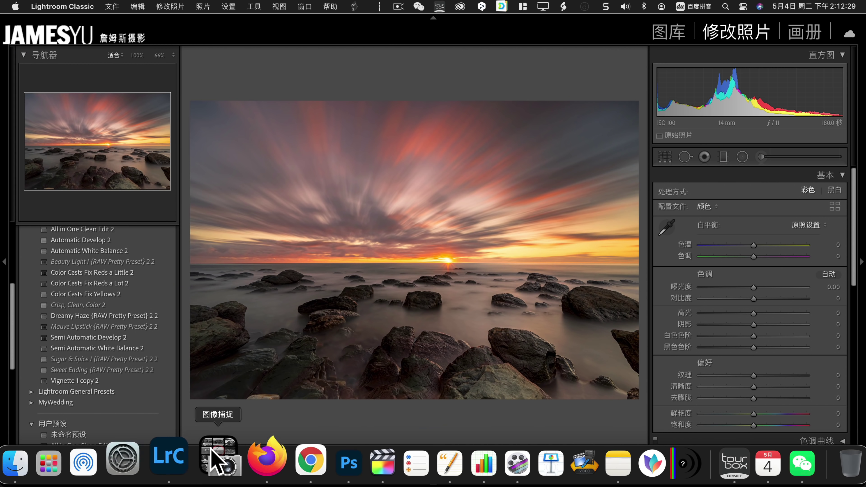
key(g)
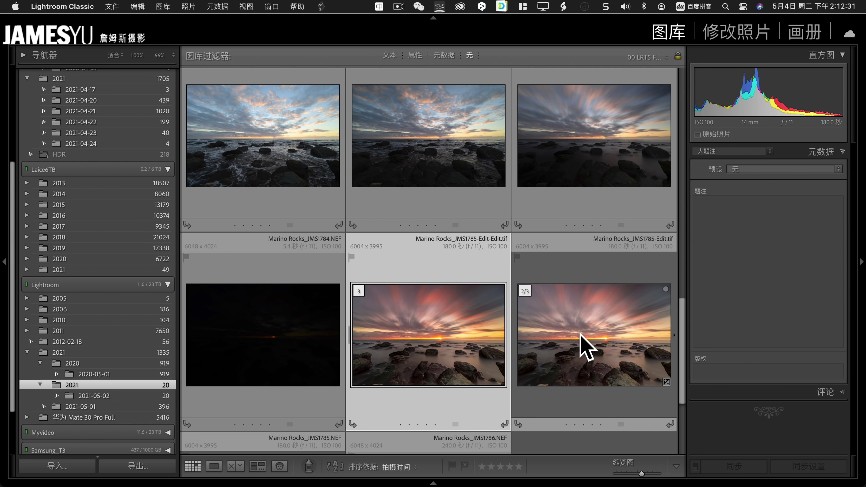
scroll(580, 348, down, 3)
scroll(580, 348, down, 3)
double_click(303, 357)
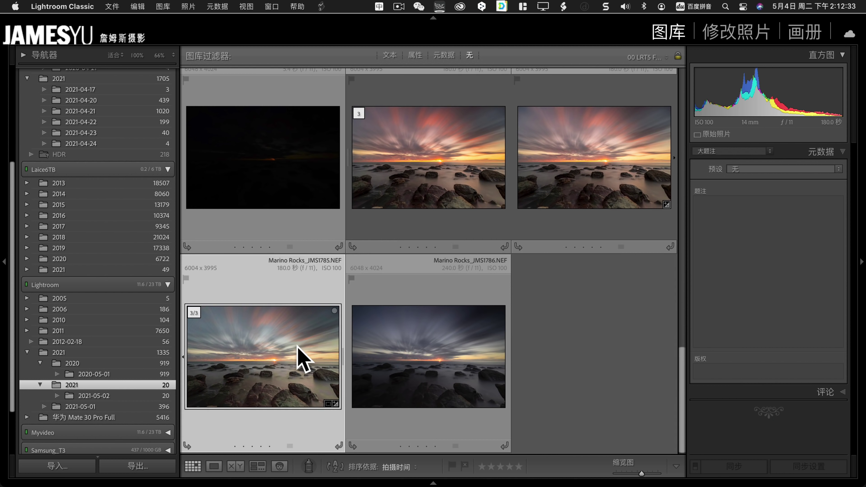
click(733, 34)
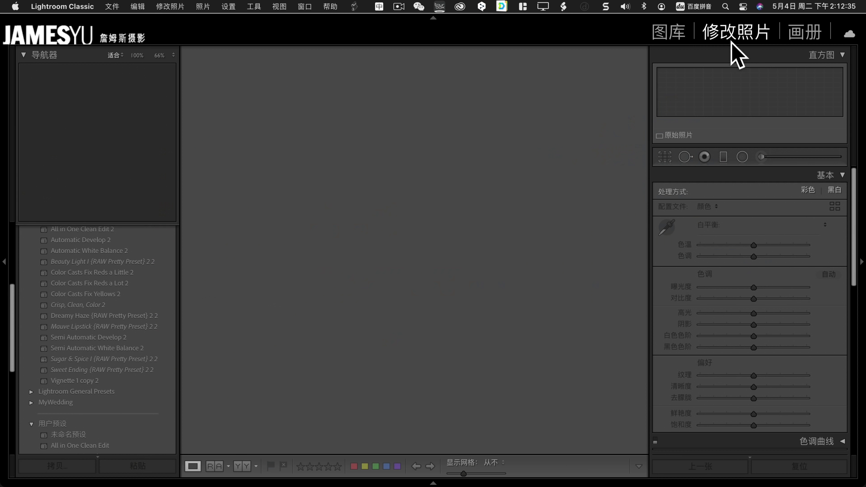
click(812, 467)
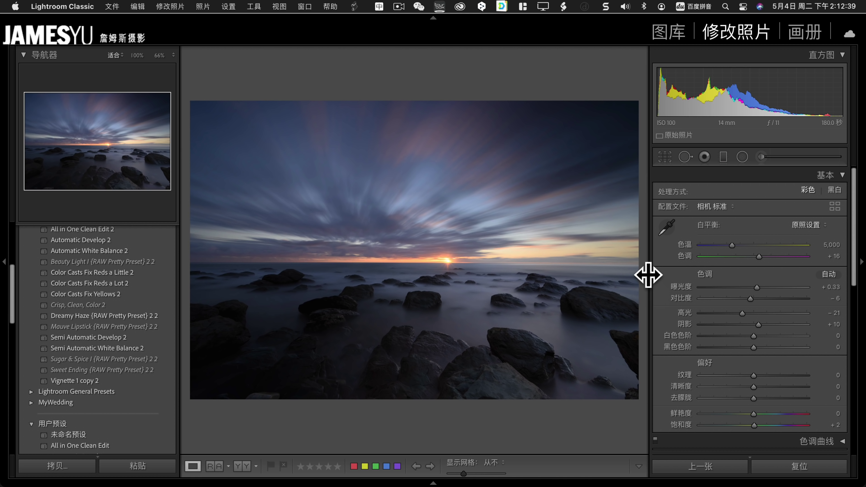
- Compare the original NEF side by side with Marino Rocks_JMS1785-Edit-Edit.tif
key(g)
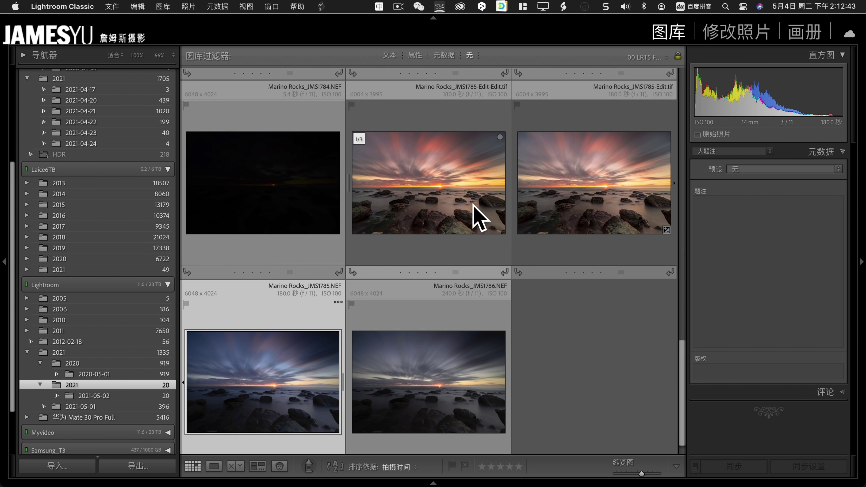
super+click(463, 197)
key(c)
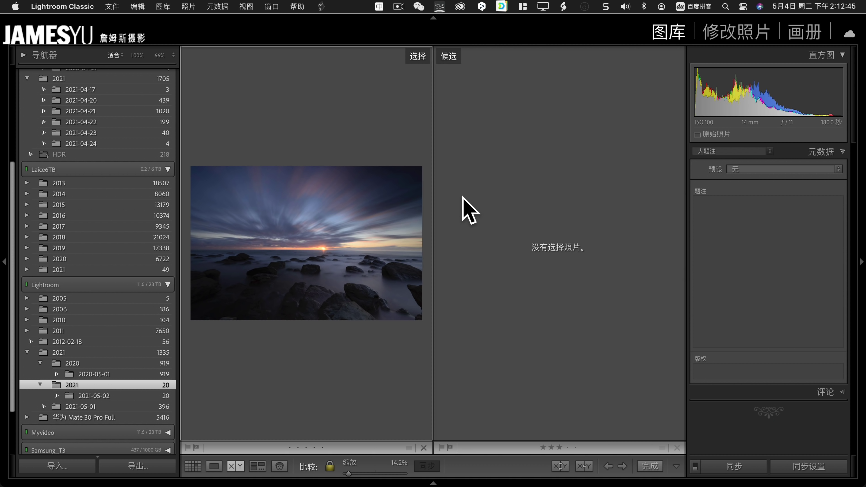
key(Tab)
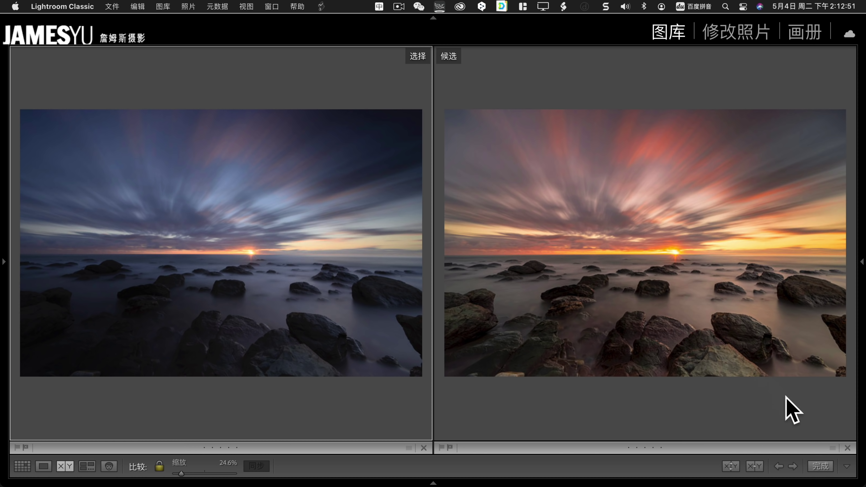
click(821, 466)
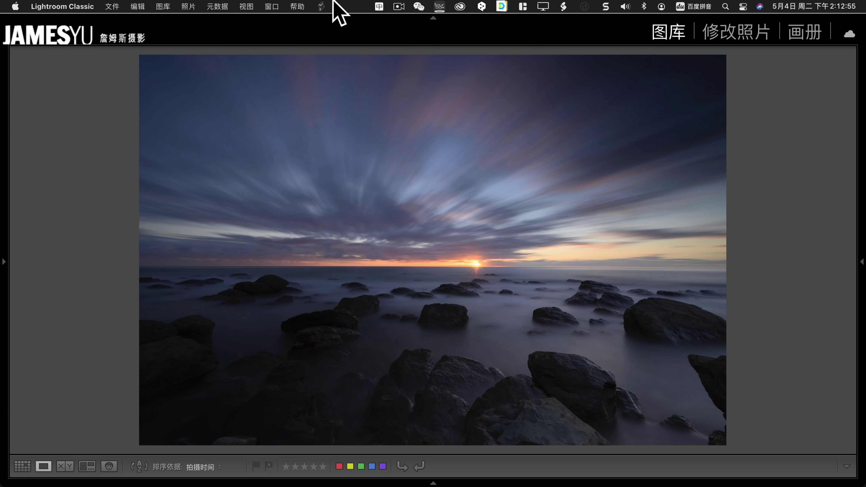